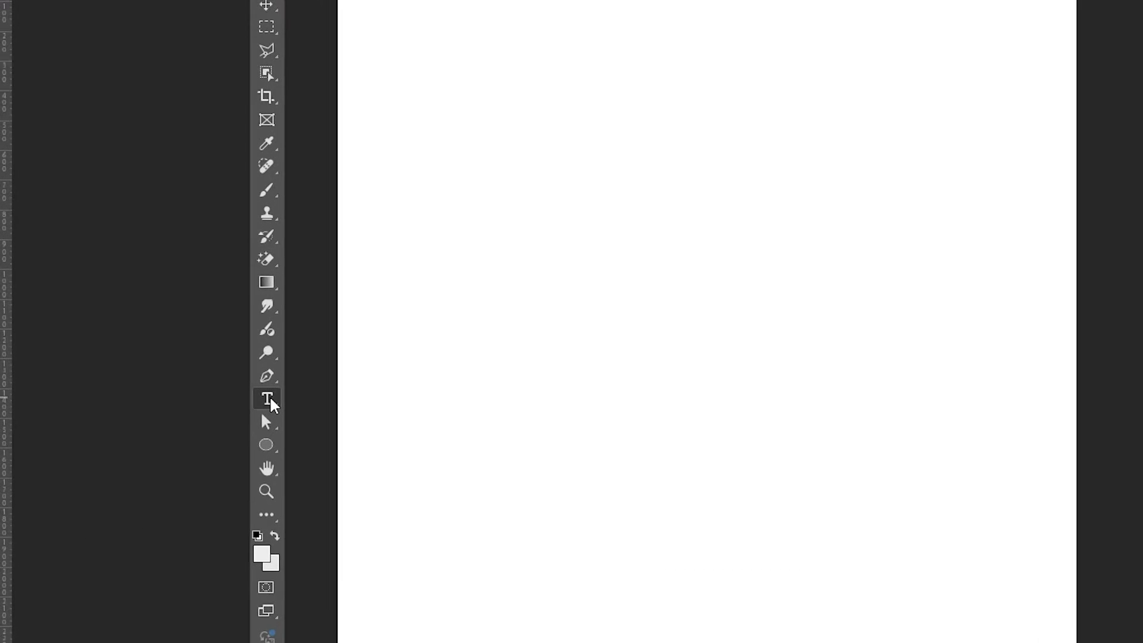
- Type the first SALAD word on the canvas and commit it
click(546, 215)
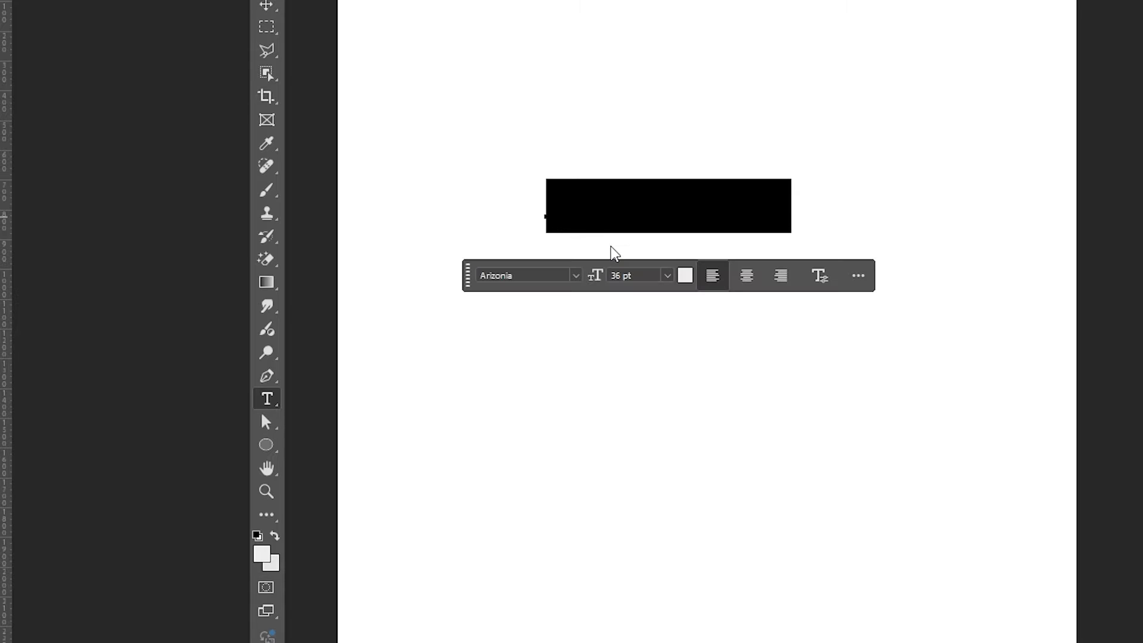
text(Spe)
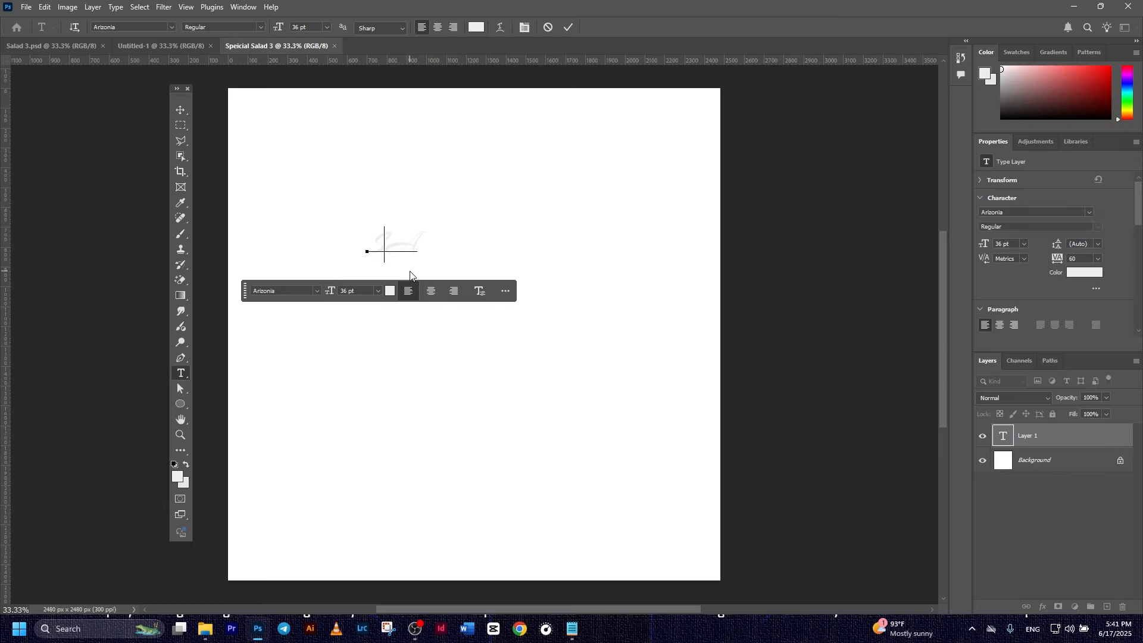
key(BackSpace)
key(BackSpace)
text(Speci)
click(568, 27)
- Change the SALAD text to Impact and scale it up
click(181, 111)
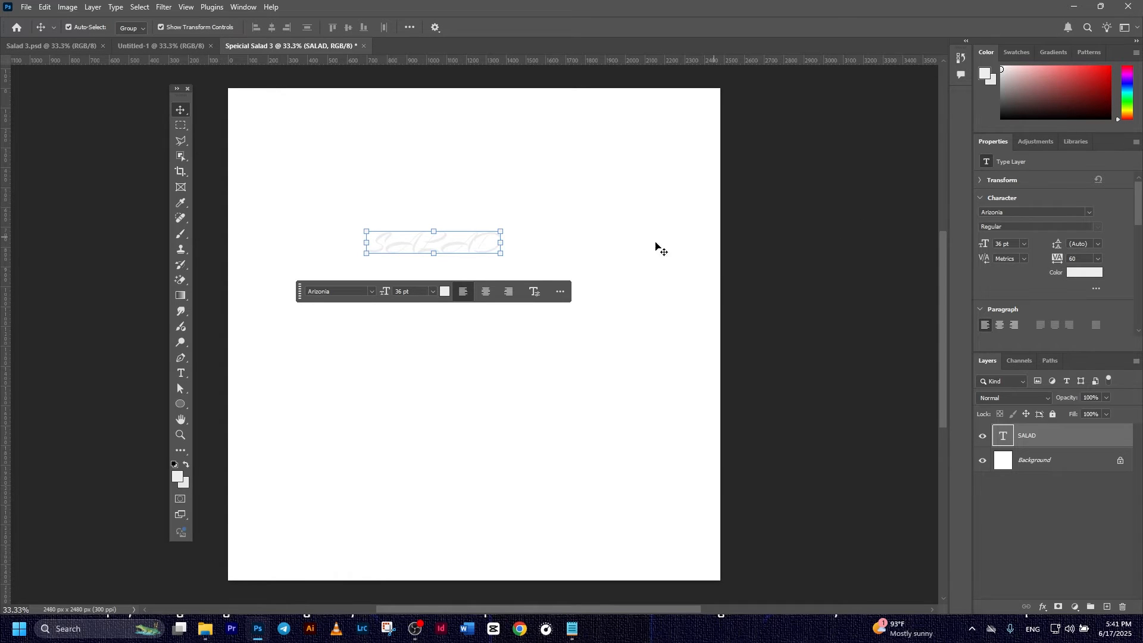
click(370, 291)
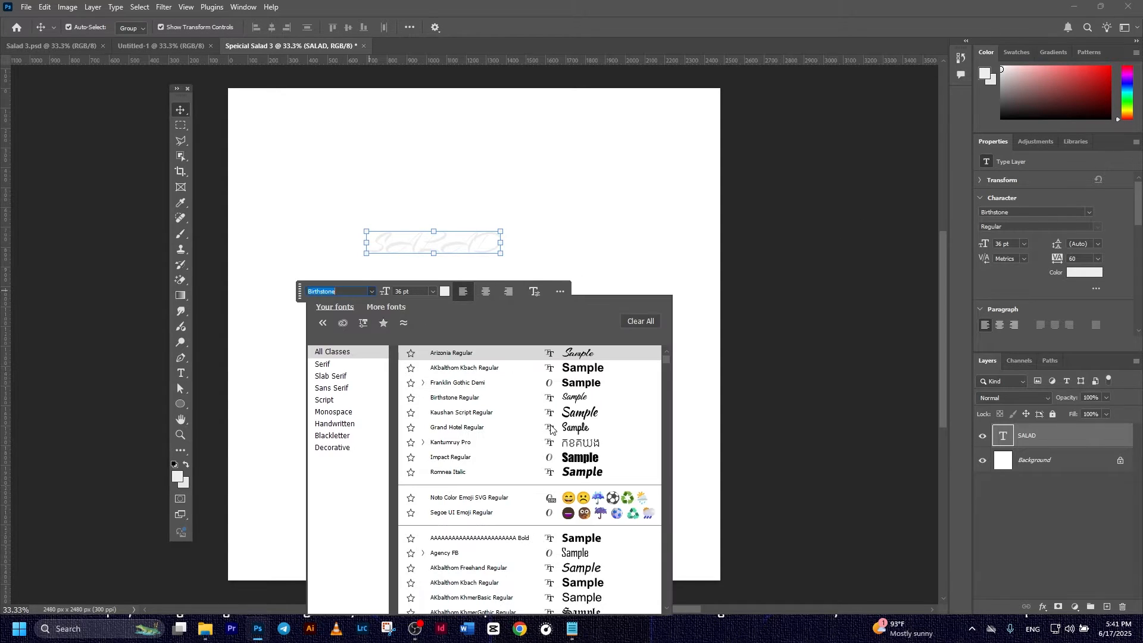
click(572, 458)
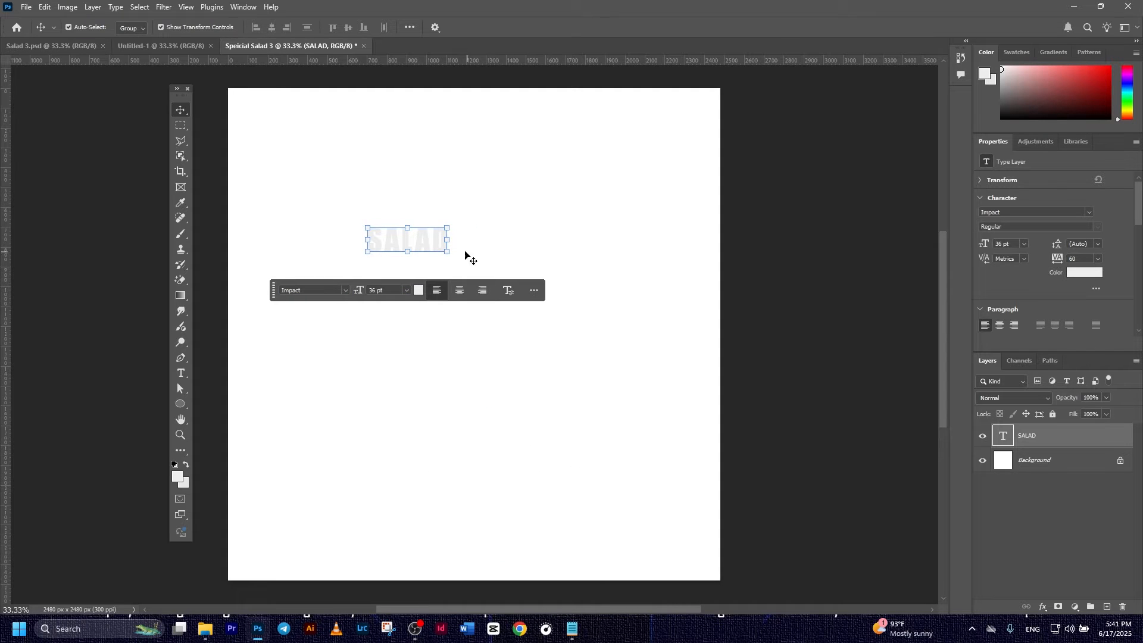
drag(447, 242, 424, 210)
click(589, 27)
key(v)
- Paste a second SALAD after the first and move the SALAD SALAD line to the top centre
double_click(427, 210)
key(ctrl+c)
click(482, 237)
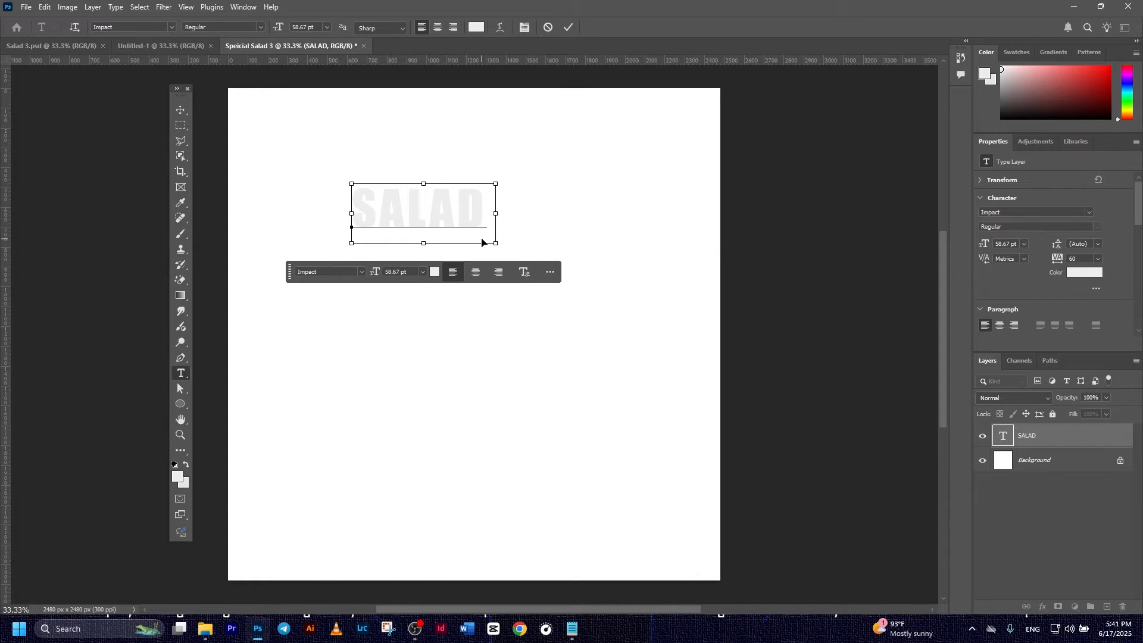
key(ctrl+v)
click(569, 27)
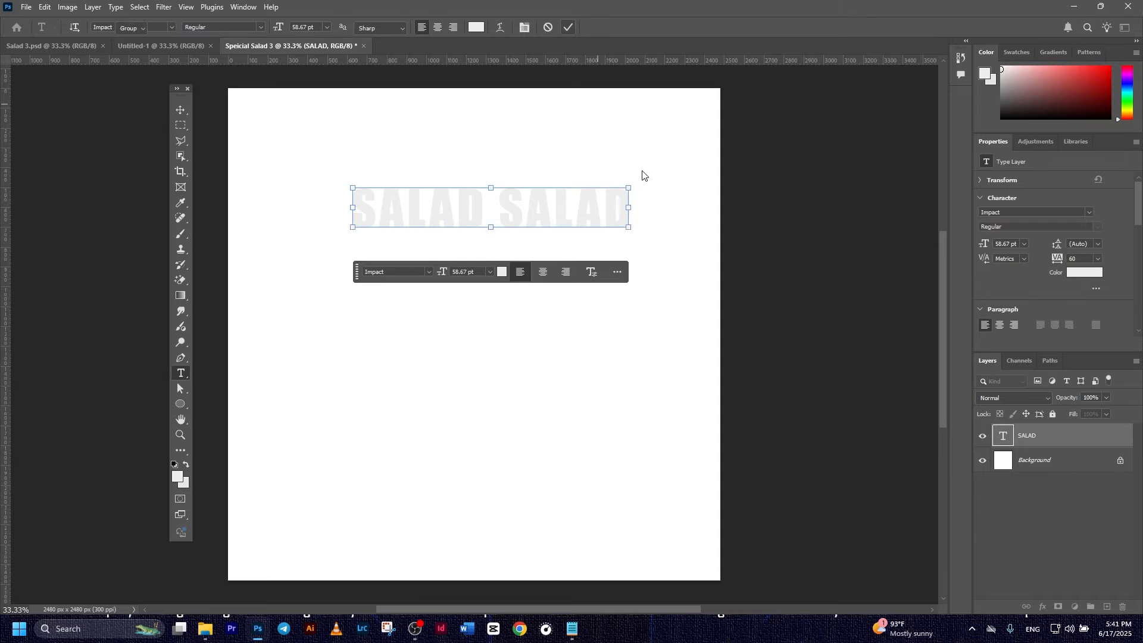
key(v)
drag(560, 217, 543, 188)
- Duplicate the SALAD SALAD layer and place the copy directly below the original row
click(1067, 440)
key(ctrl)
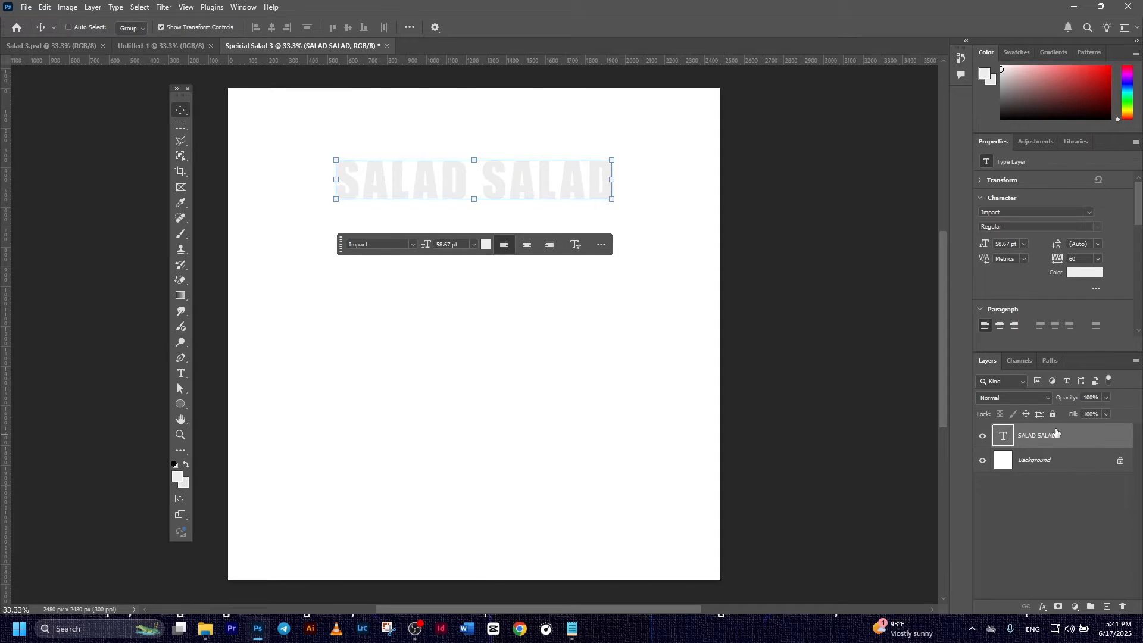
key(ctrl+j)
drag(574, 178, 578, 229)
- Select both SALAD SALAD rows and scale them up together
click(690, 232)
click(434, 183)
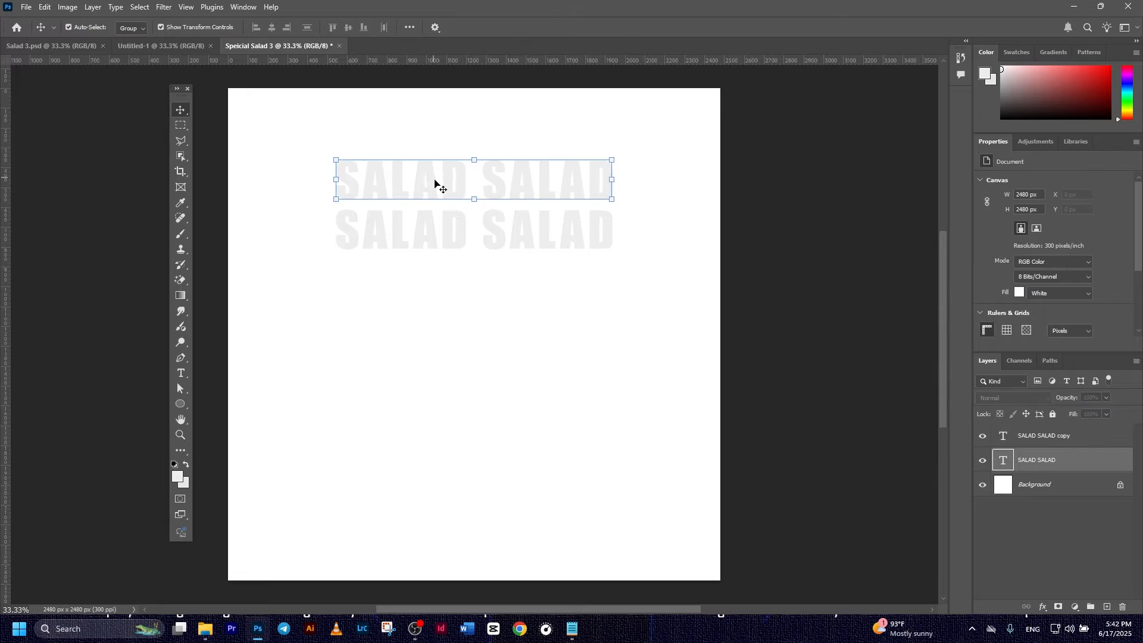
shift+click(557, 227)
key(ctrl+t)
drag(613, 158, 647, 144)
click(590, 27)
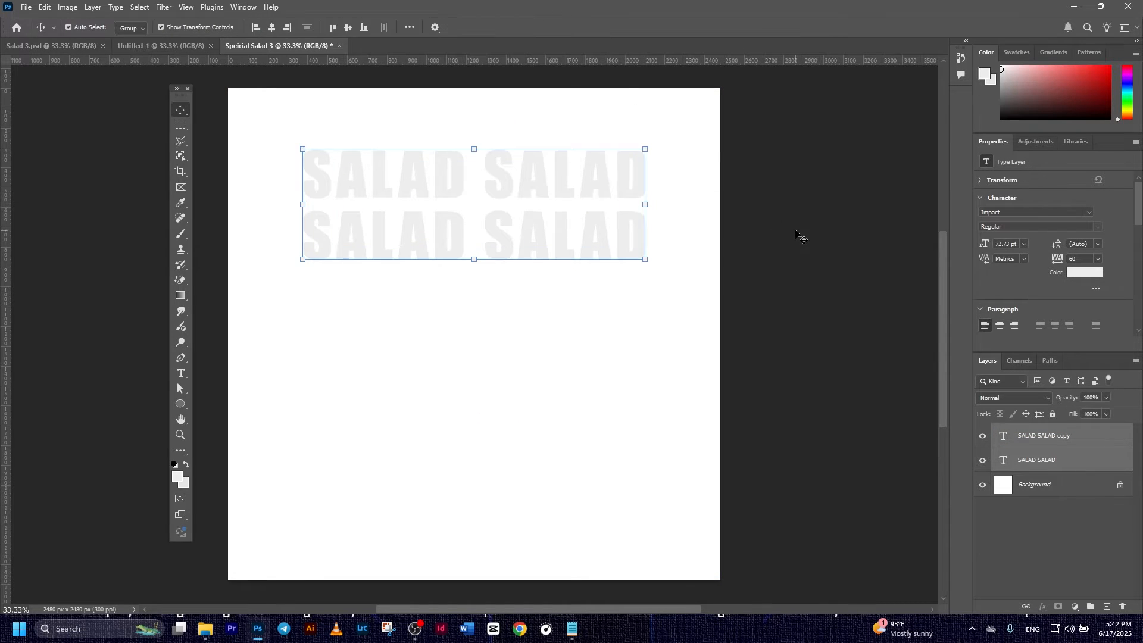
- Convert both SALAD SALAD text layers into a single smart object
click(1048, 460)
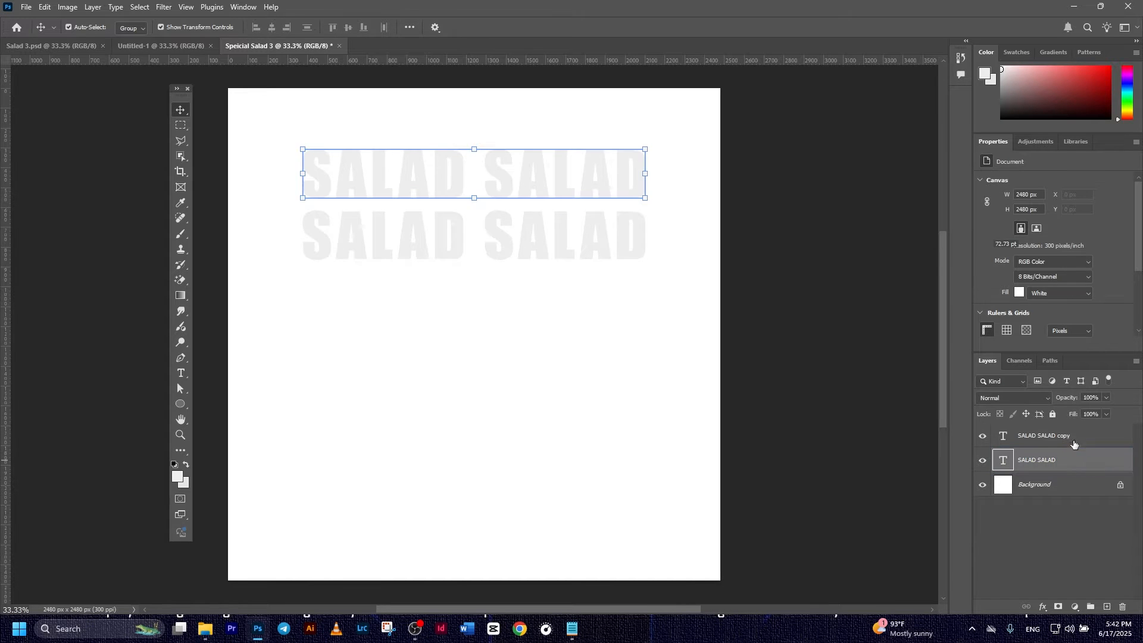
shift+click(1063, 435)
right_click(1063, 434)
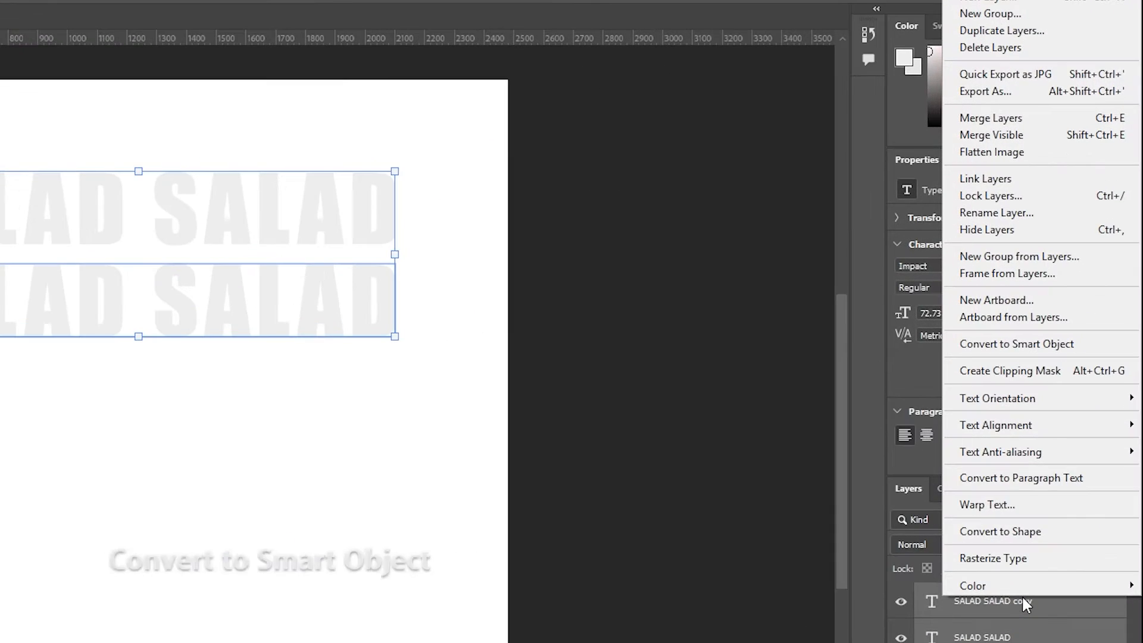
click(985, 348)
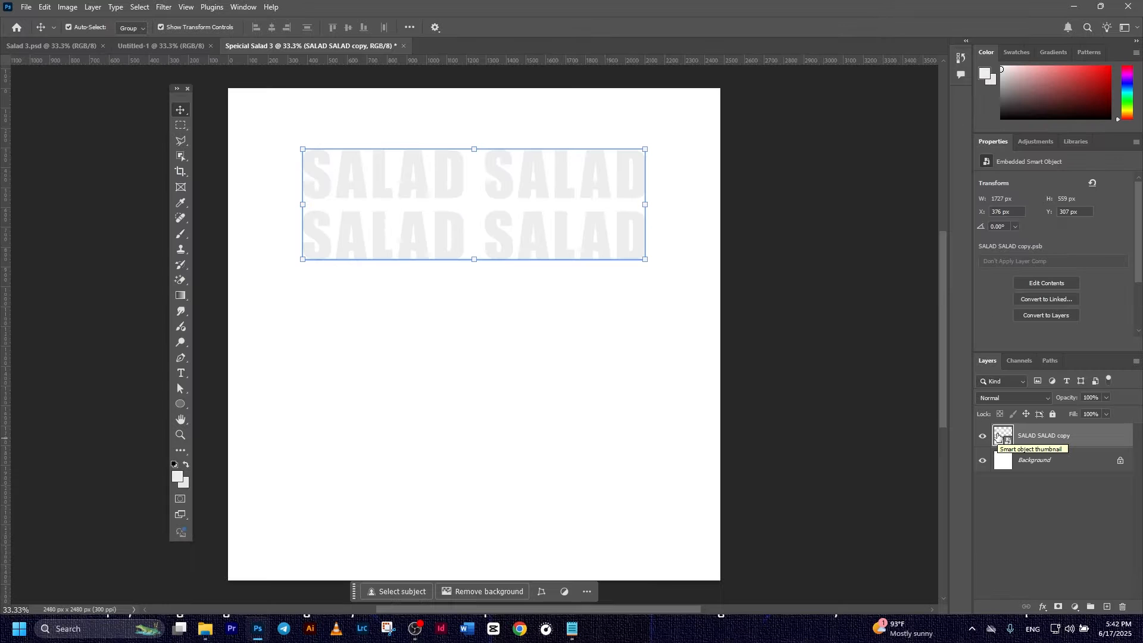
- Open the smart object and set the lower row's text colour to #d5d5d5
double_click(998, 437)
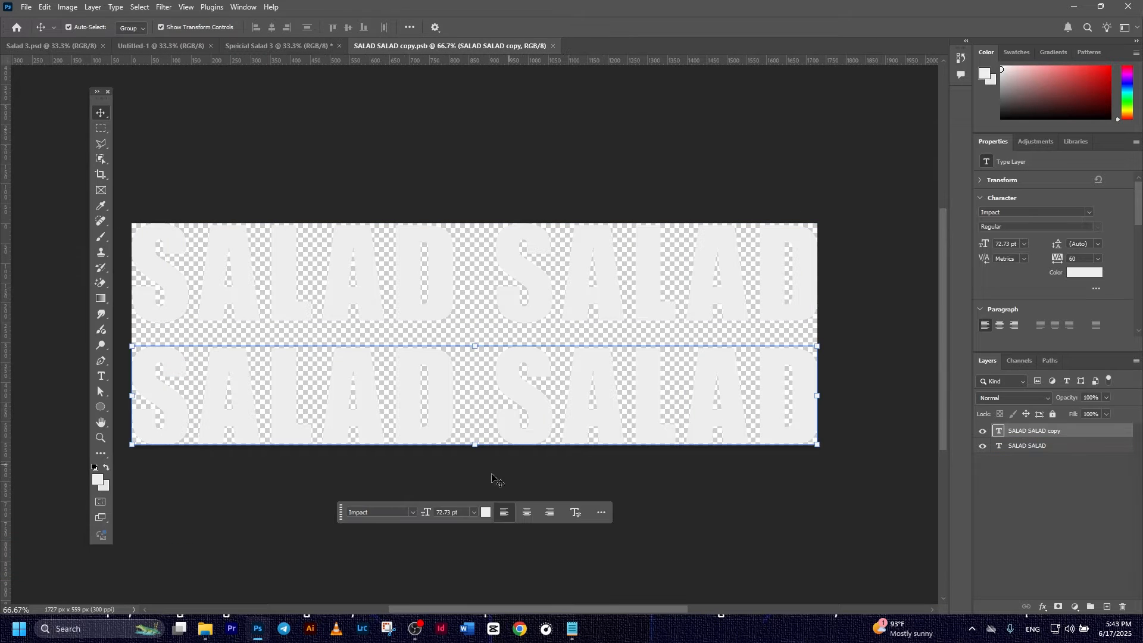
click(485, 514)
drag(529, 418, 528, 436)
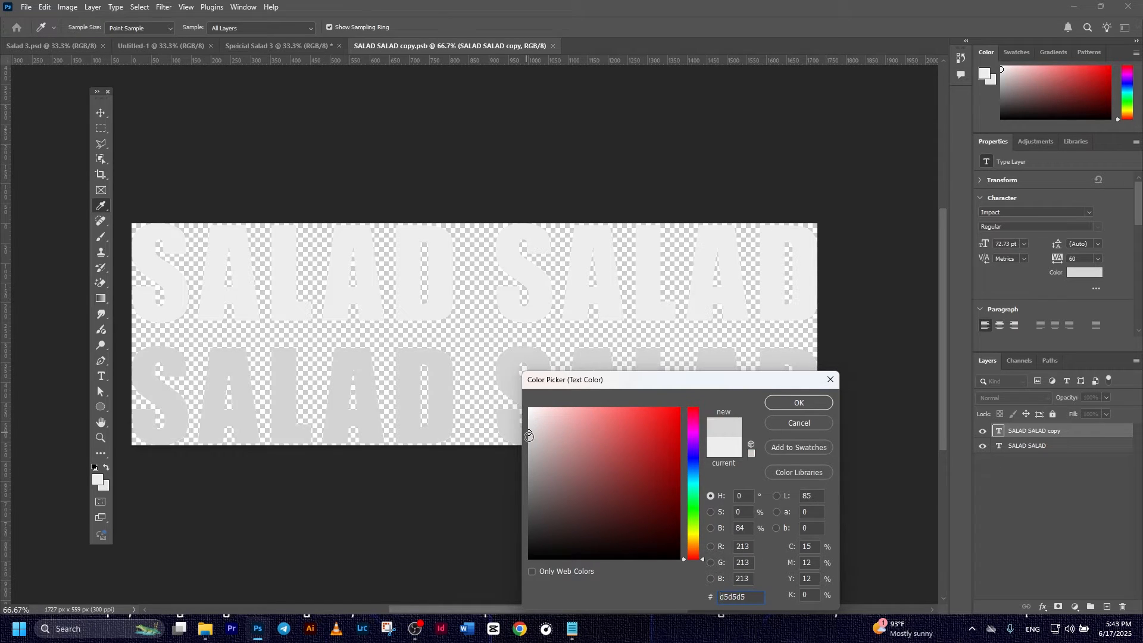
click(788, 408)
key(v)
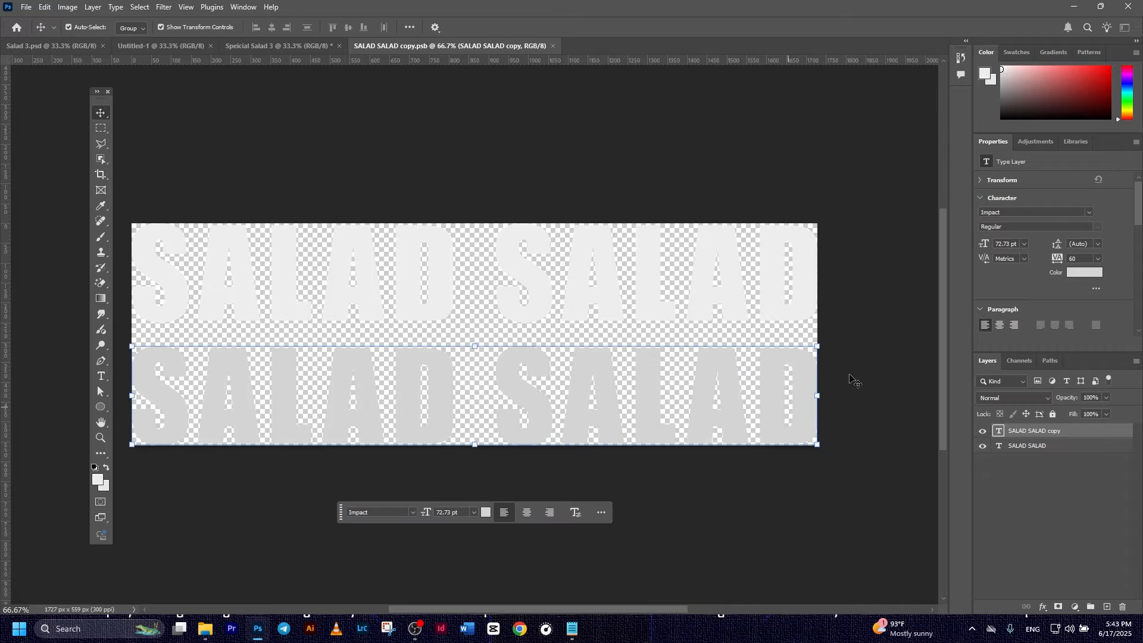
click(903, 321)
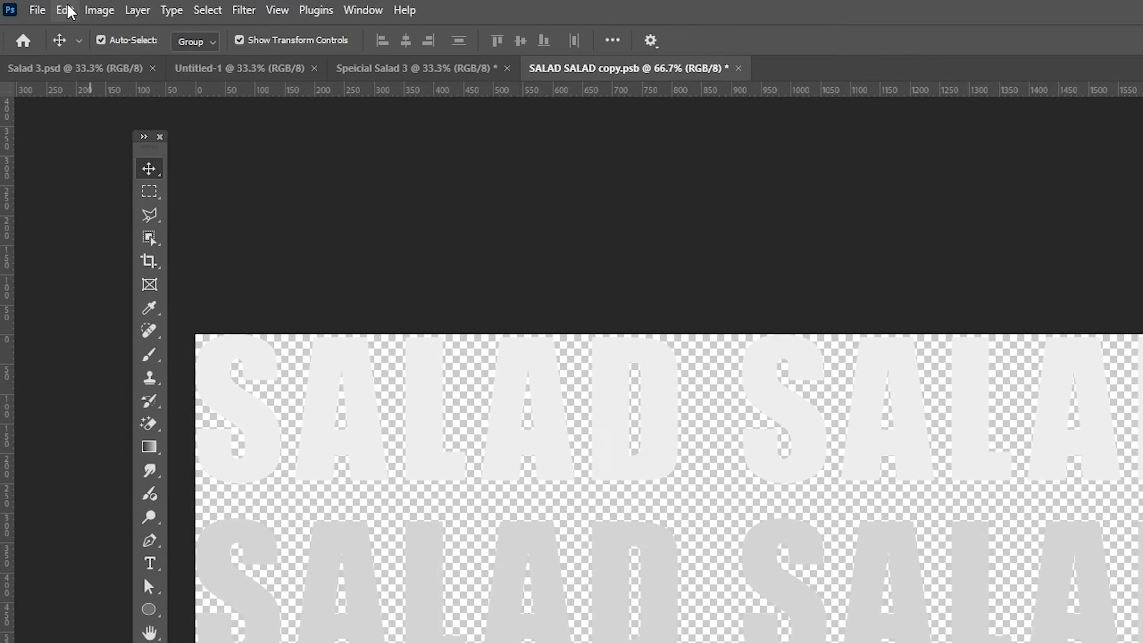
- Define the SALAD rows as a pattern named SALAD2, then return to the Speicial Salad 3 document
click(44, 6)
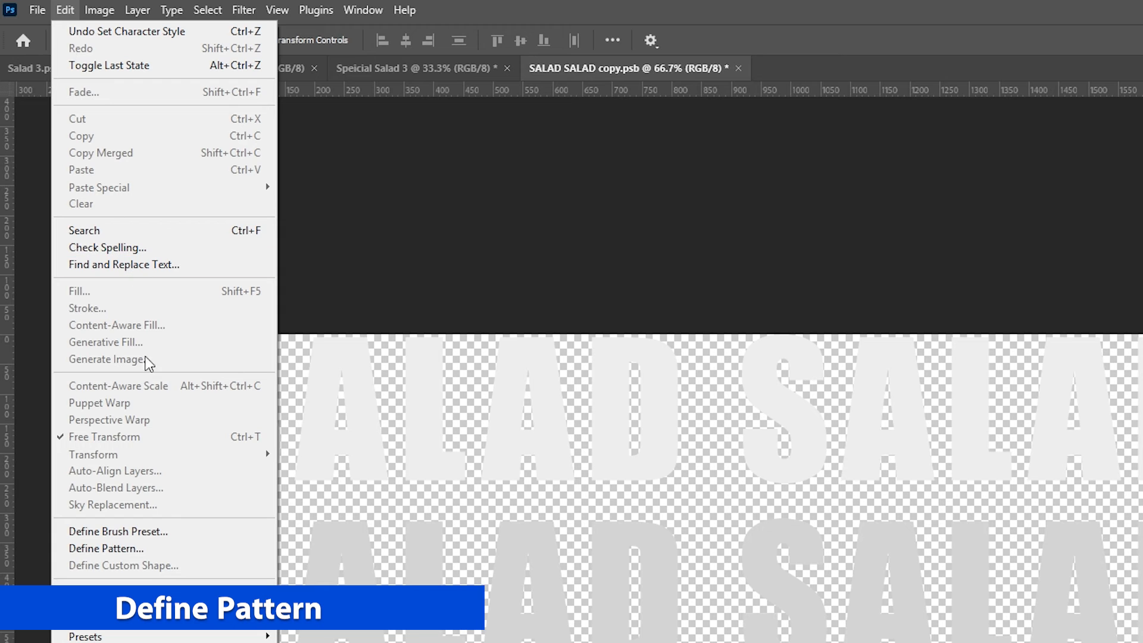
click(166, 546)
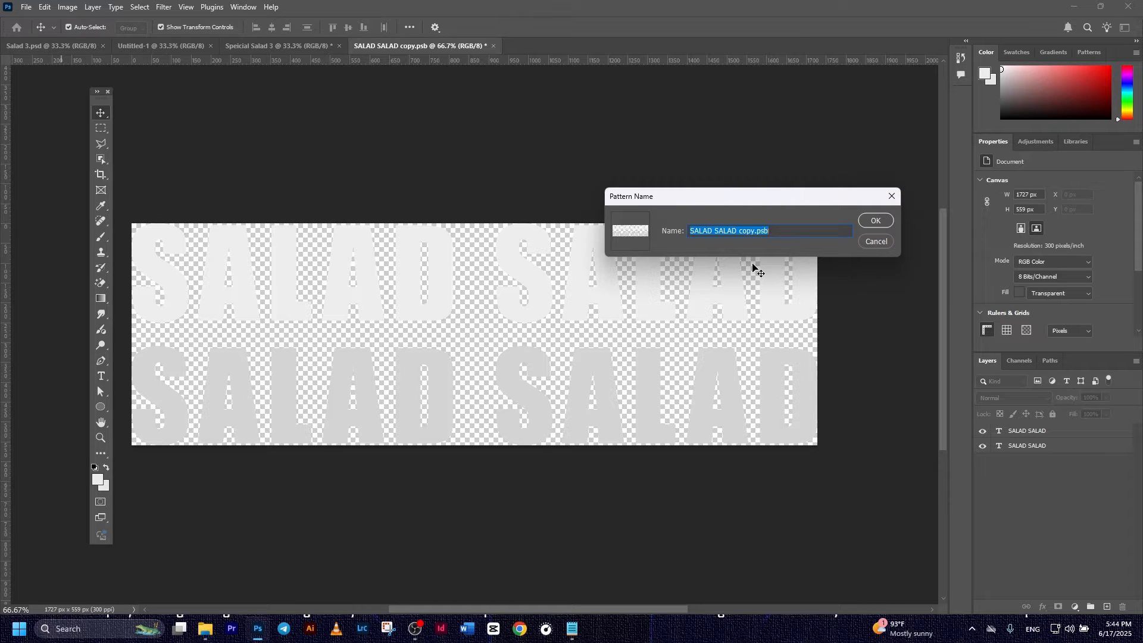
text(SALAD2)
click(876, 222)
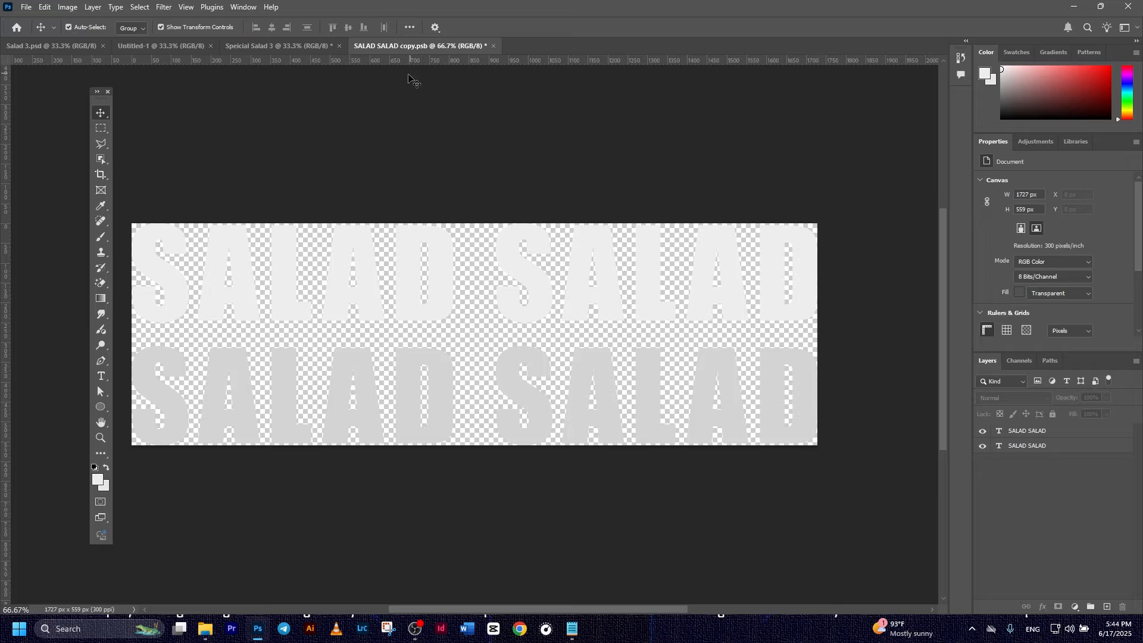
click(298, 46)
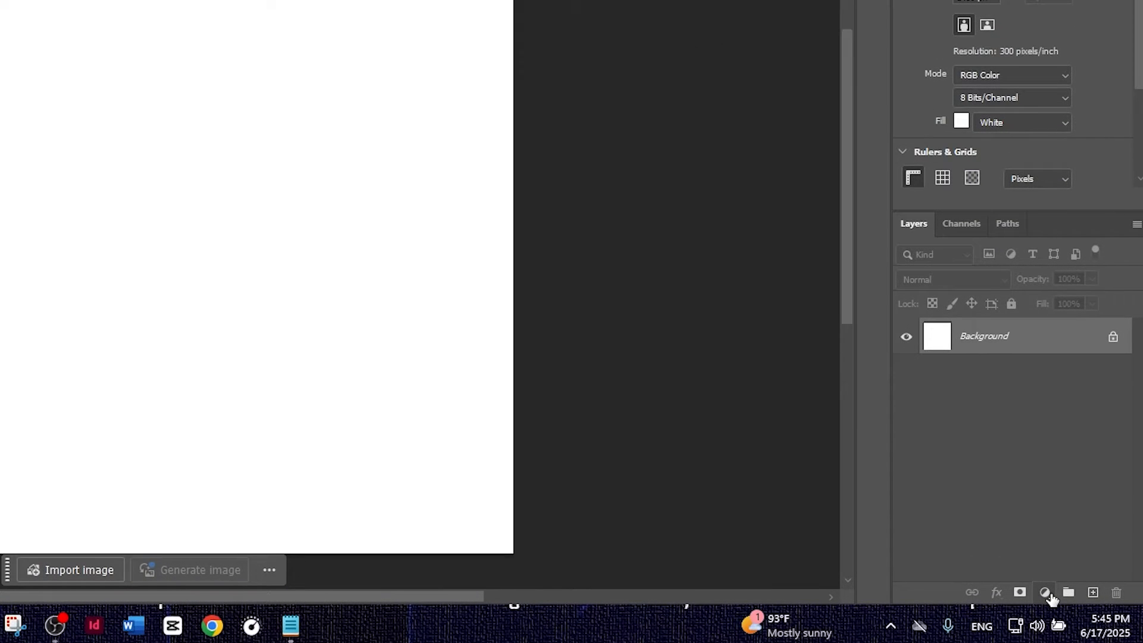
- Add a SALAD pattern fill layer at 22° and 120% scale, and set its opacity to 40%
click(1078, 605)
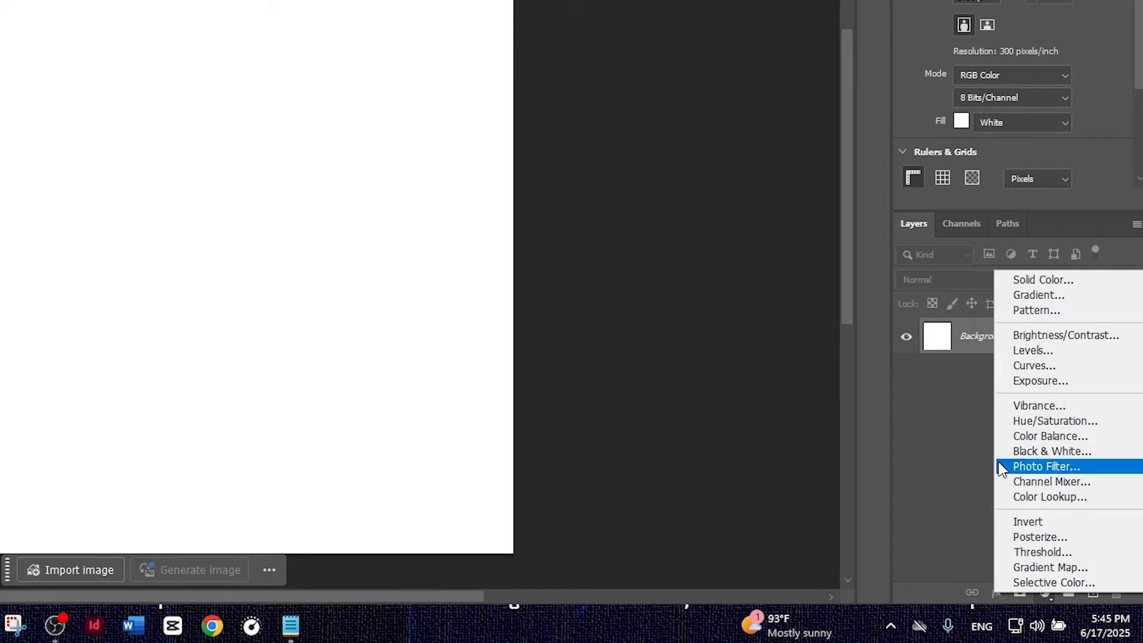
click(1026, 310)
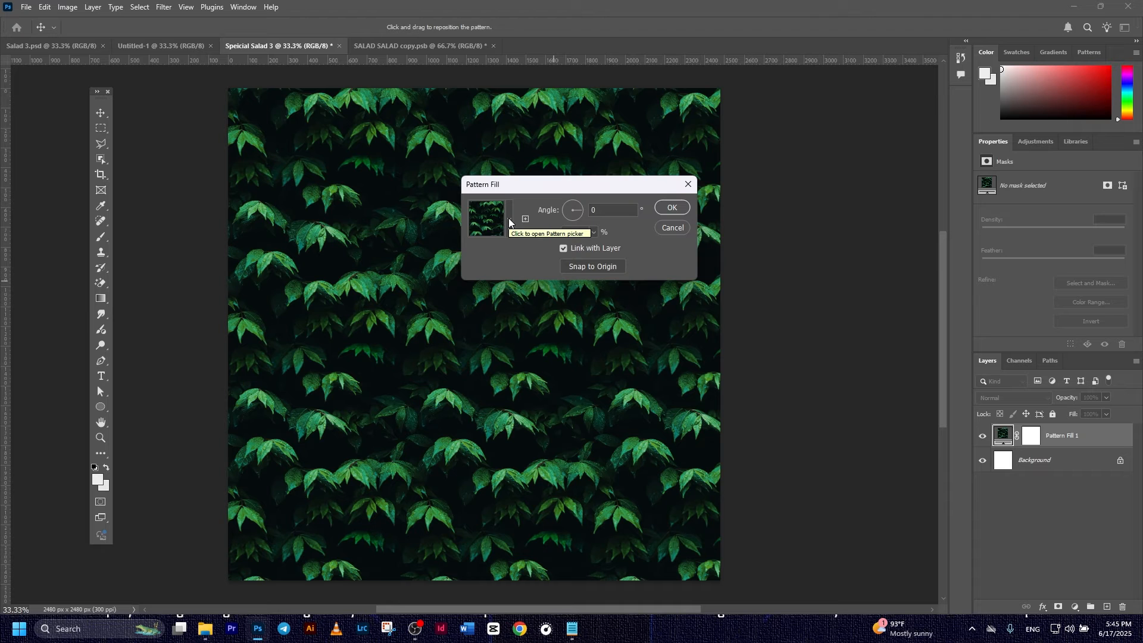
click(509, 221)
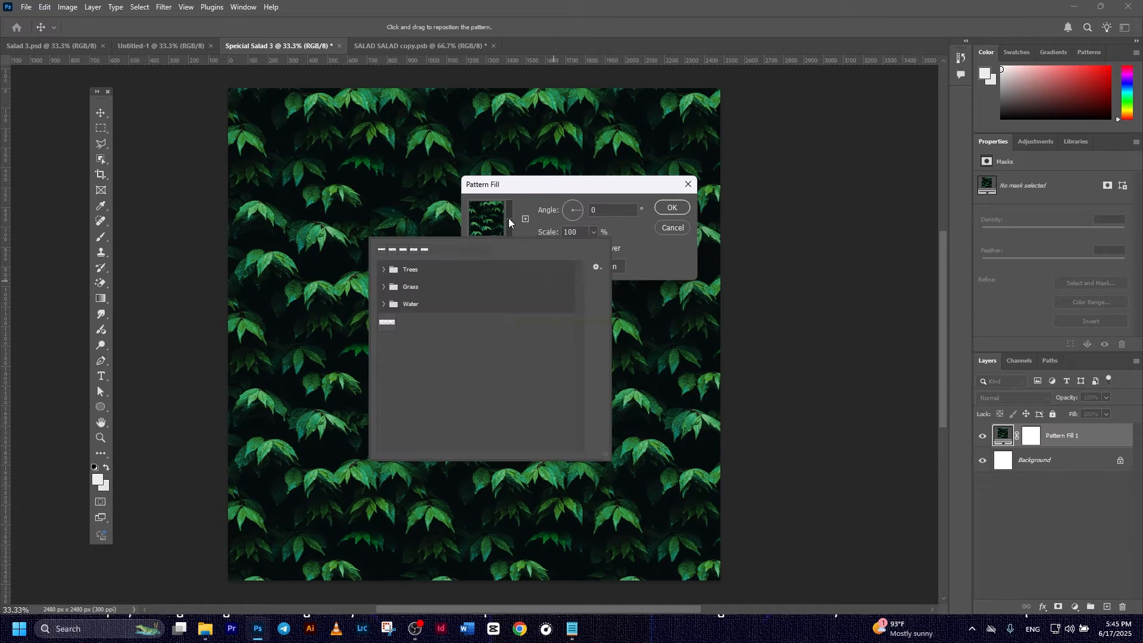
click(388, 322)
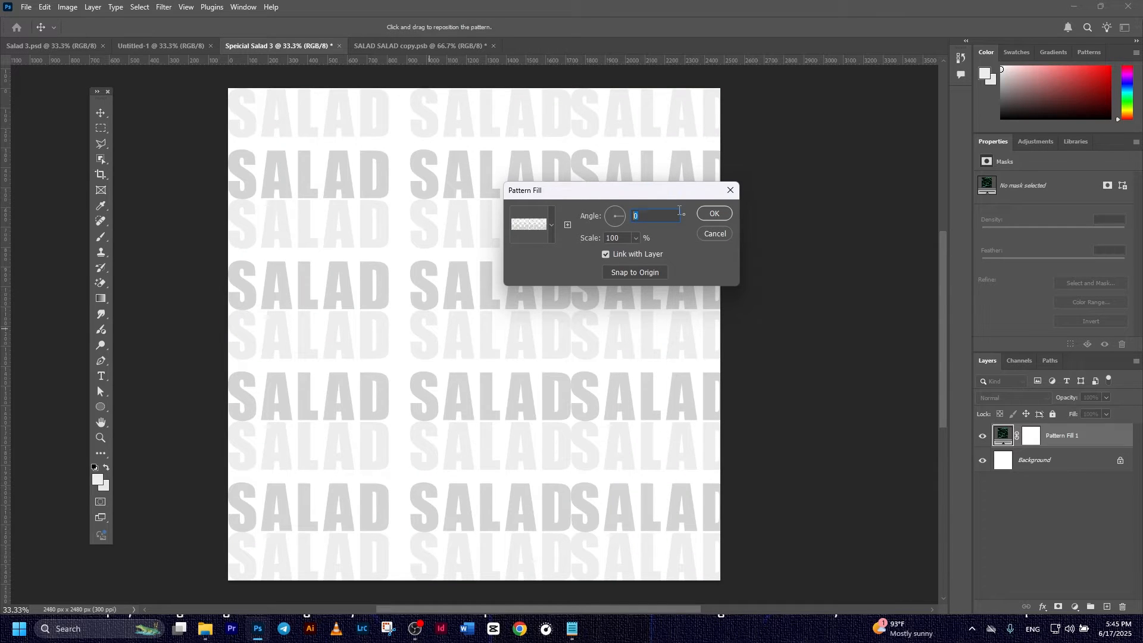
text(22)
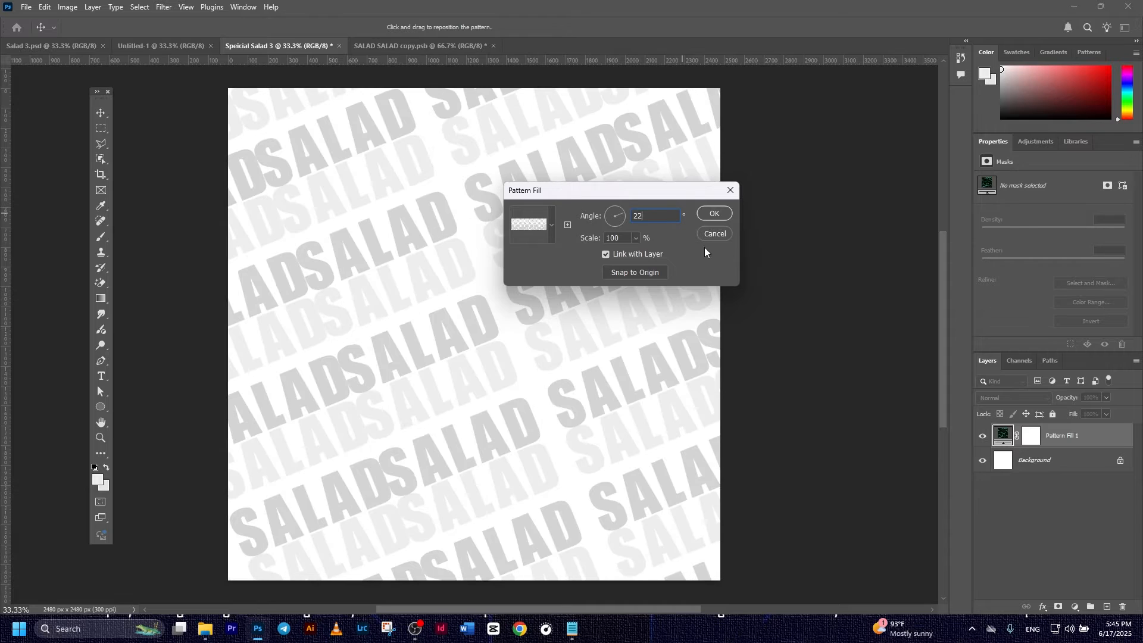
click(624, 237)
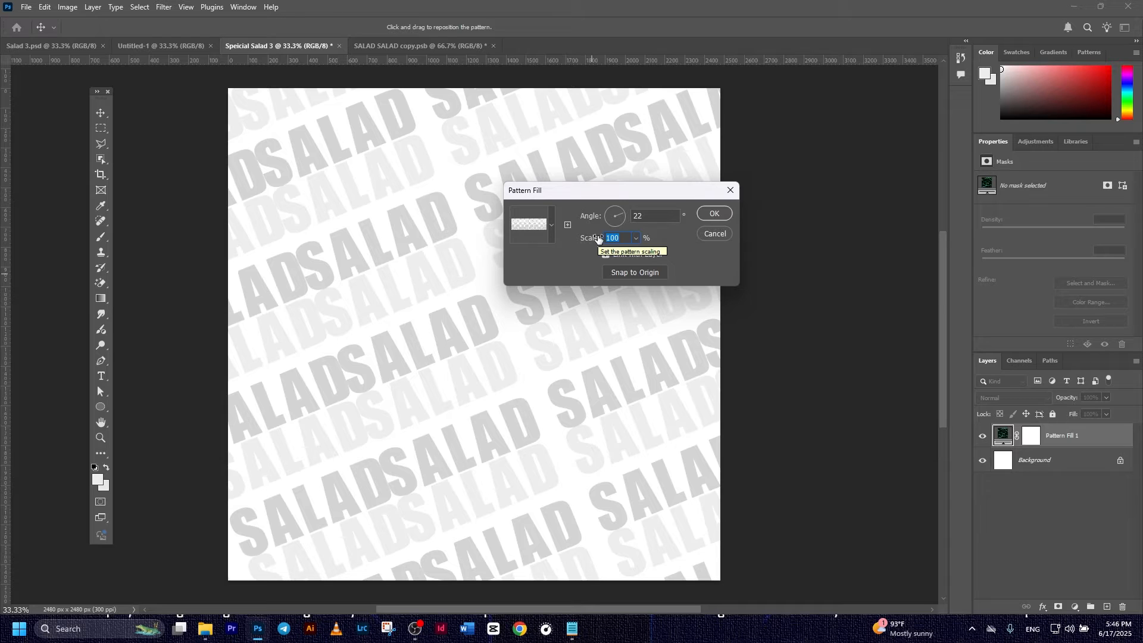
text(1)
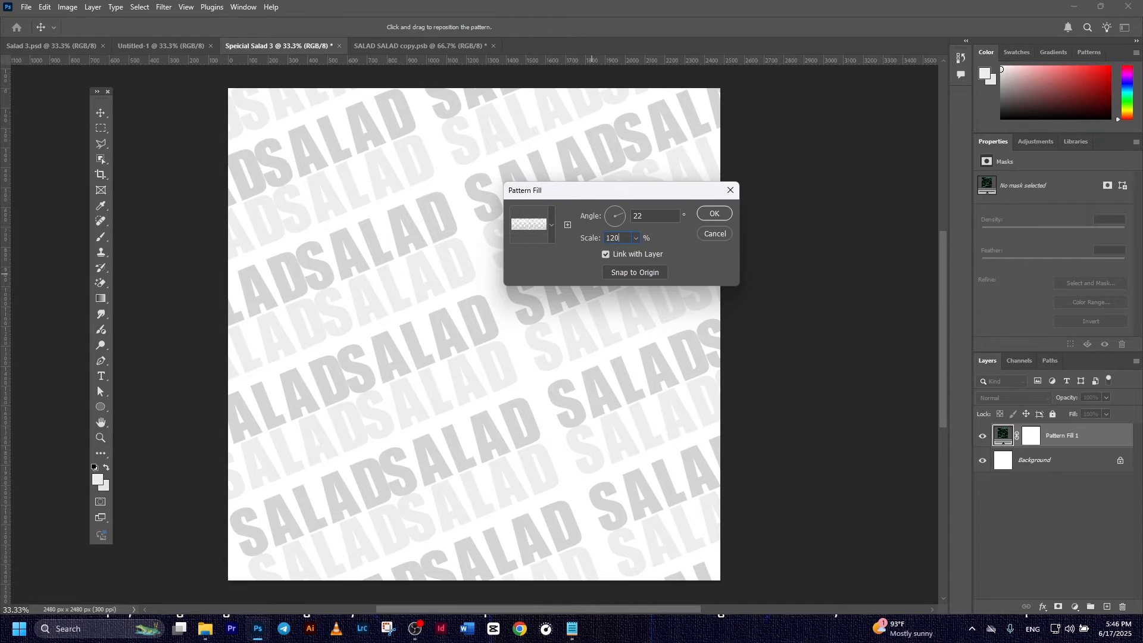
click(715, 213)
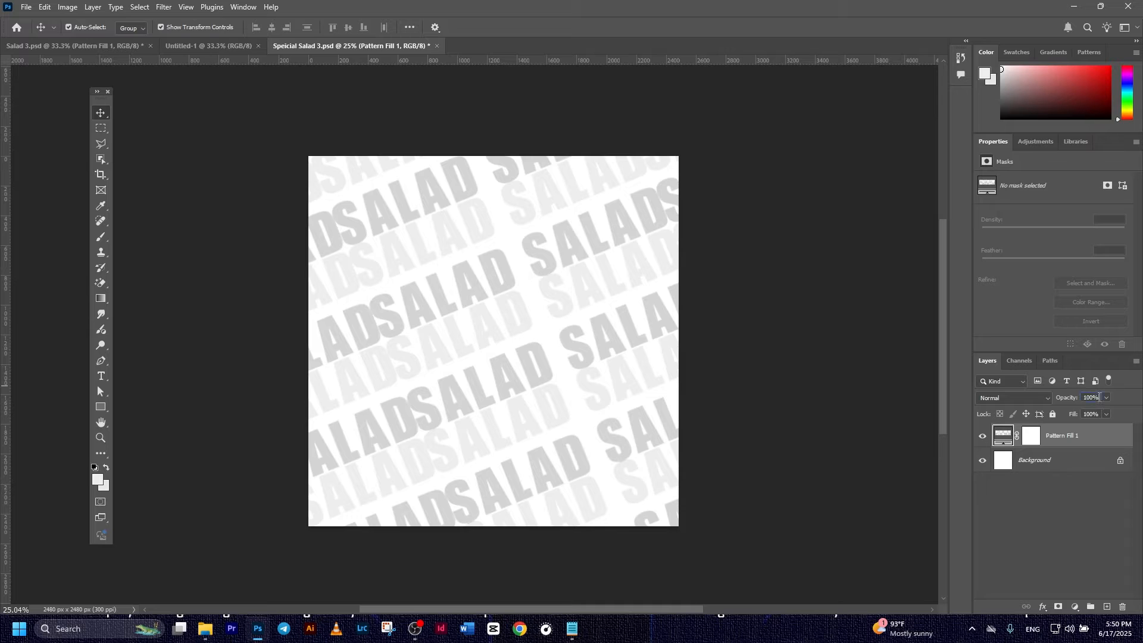
text(40)
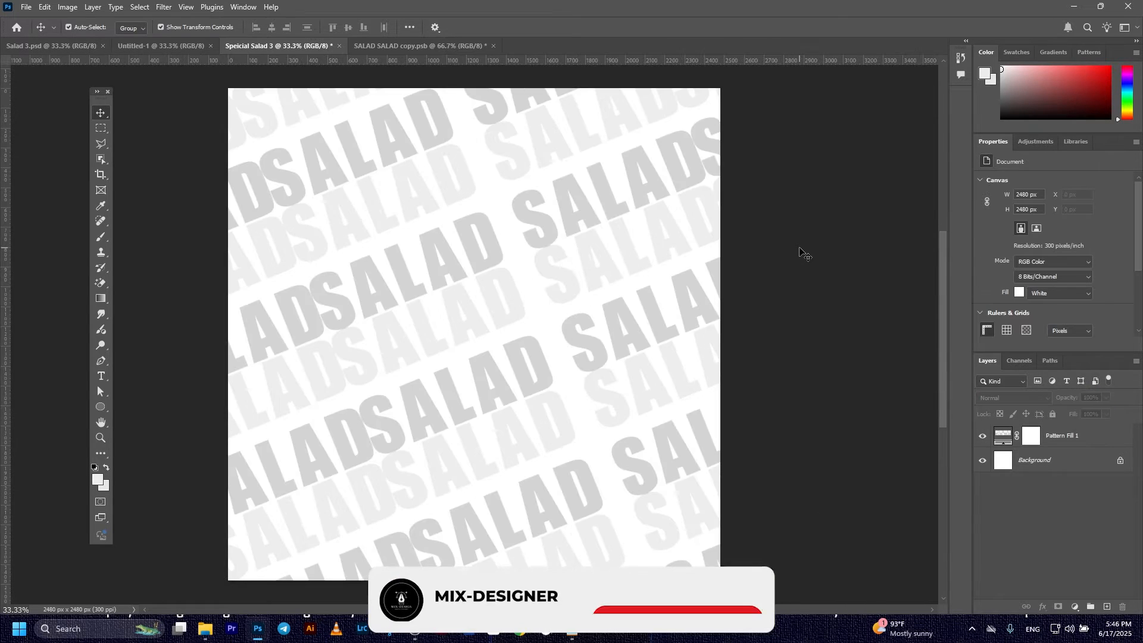
- Save the poster as Speicial Salad 3.psd in the Food and Drink folder
click(27, 8)
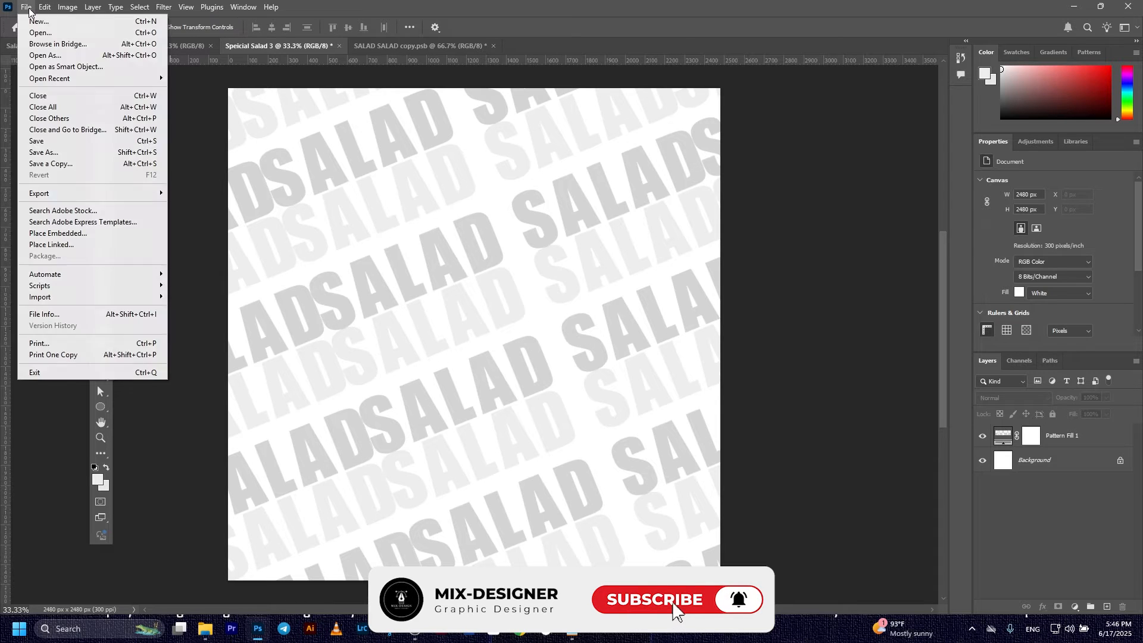
click(32, 142)
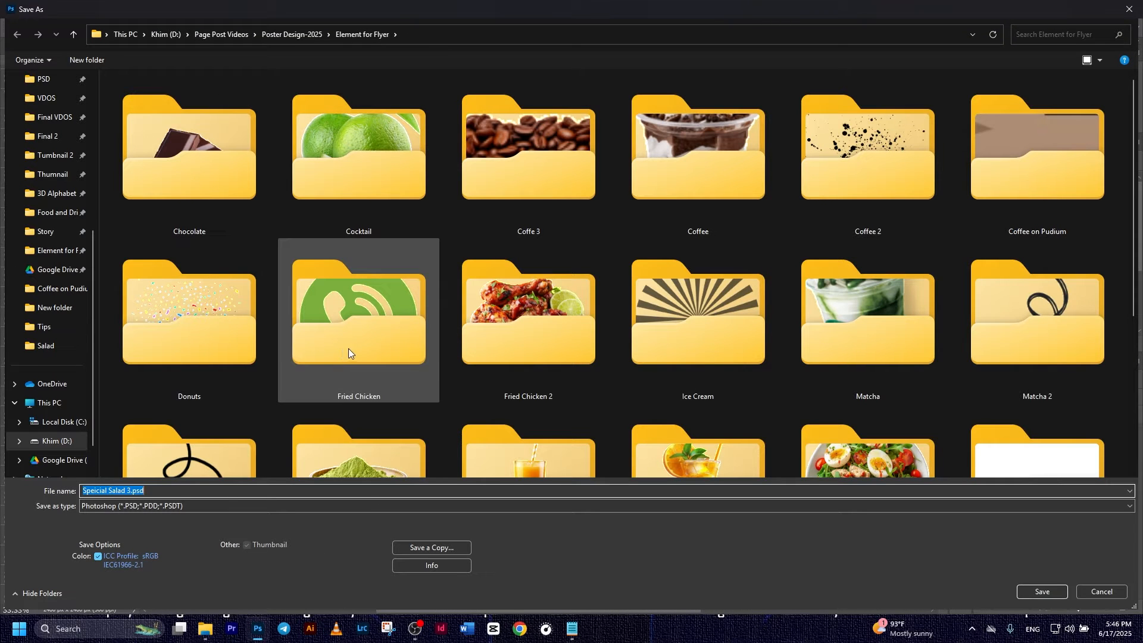
click(65, 215)
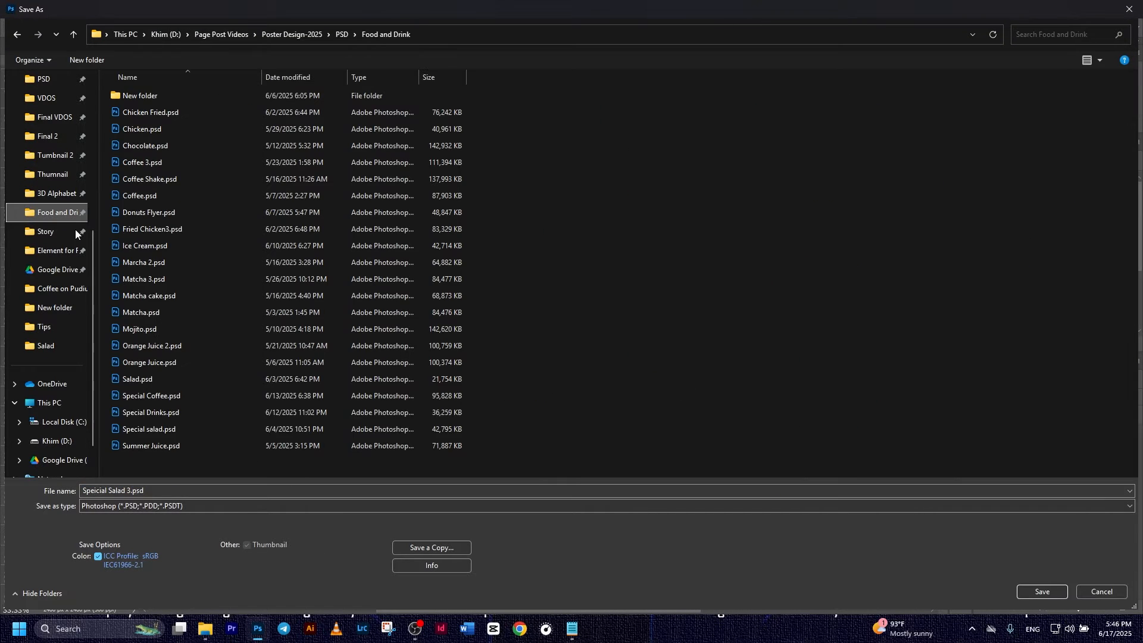
click(1062, 592)
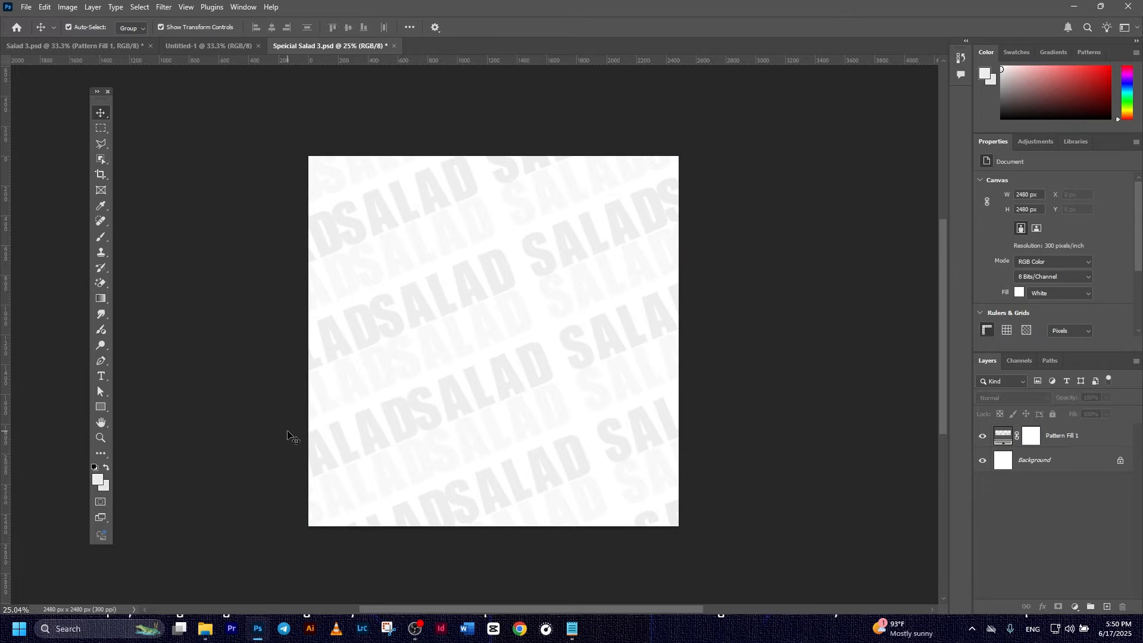
- Draw a wide dark green rectangle with no stroke across the middle of the canvas
click(103, 408)
click(173, 405)
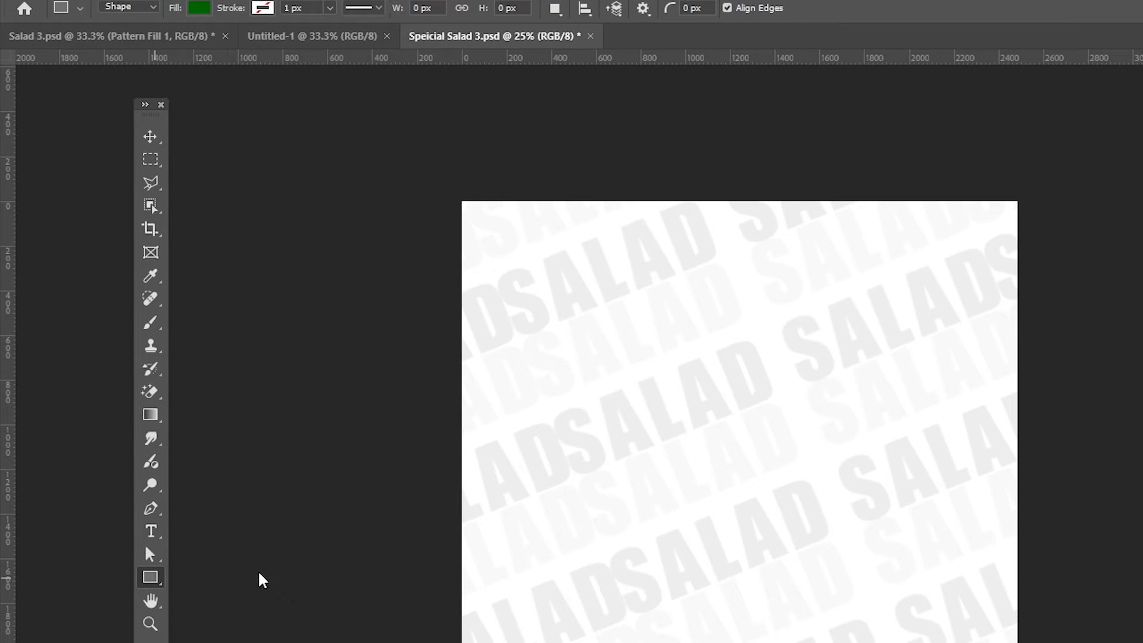
click(270, 10)
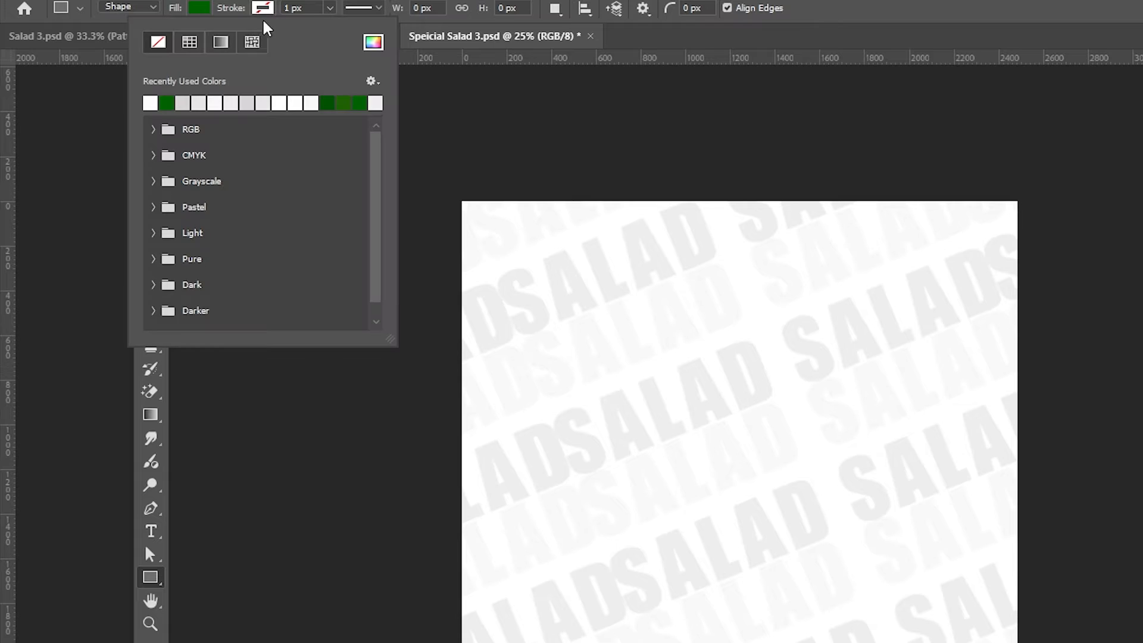
click(201, 9)
click(103, 98)
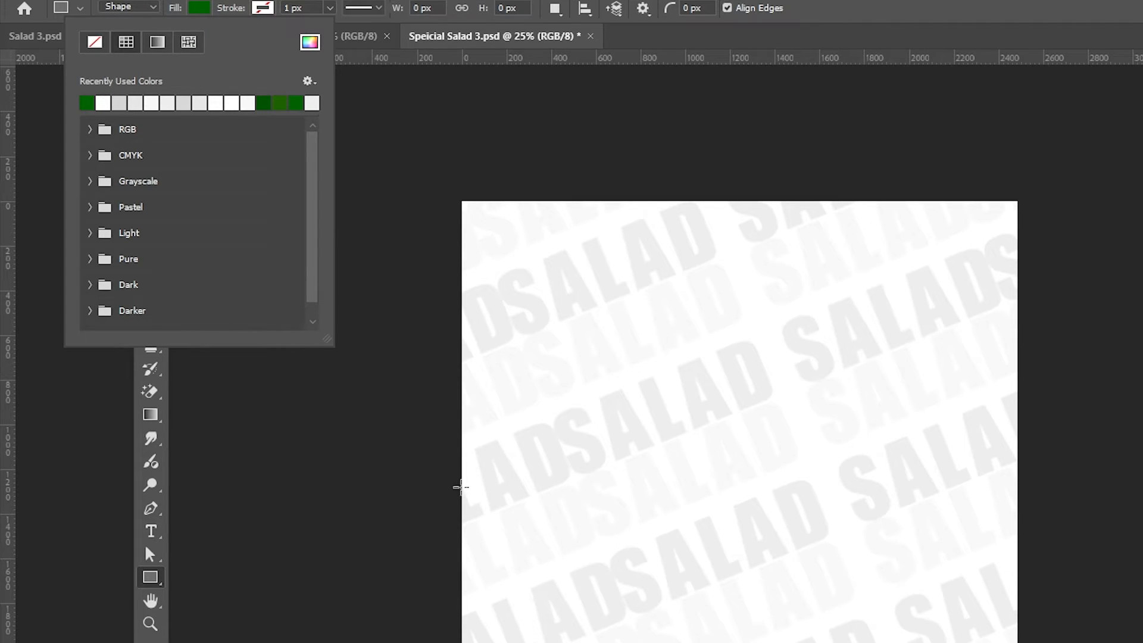
drag(428, 457, 1017, 620)
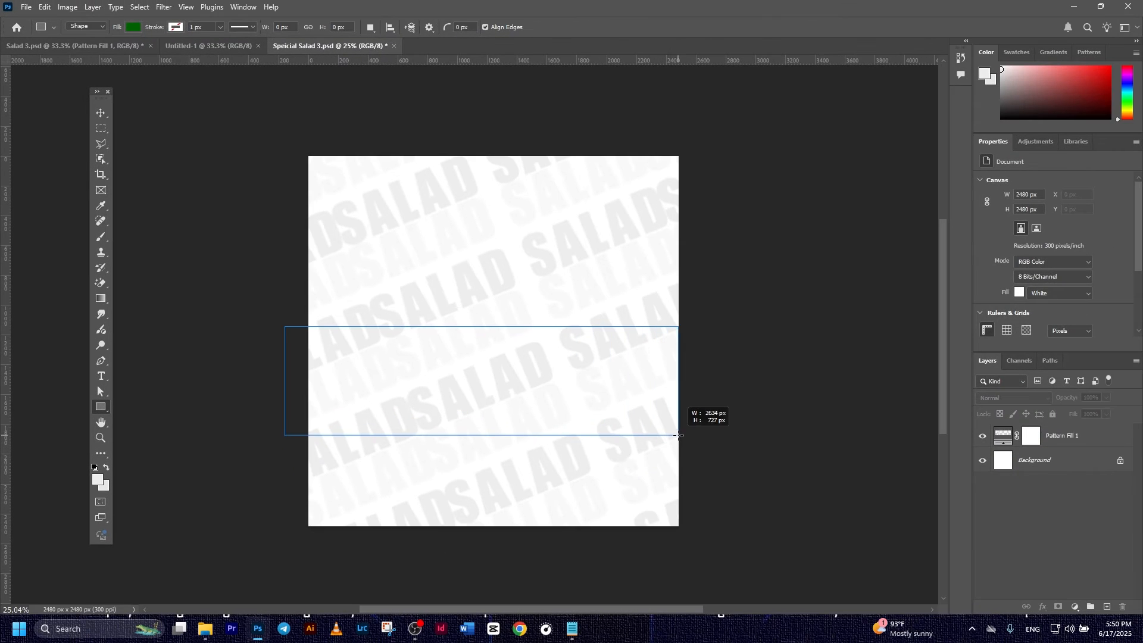
drag(679, 435, 705, 443)
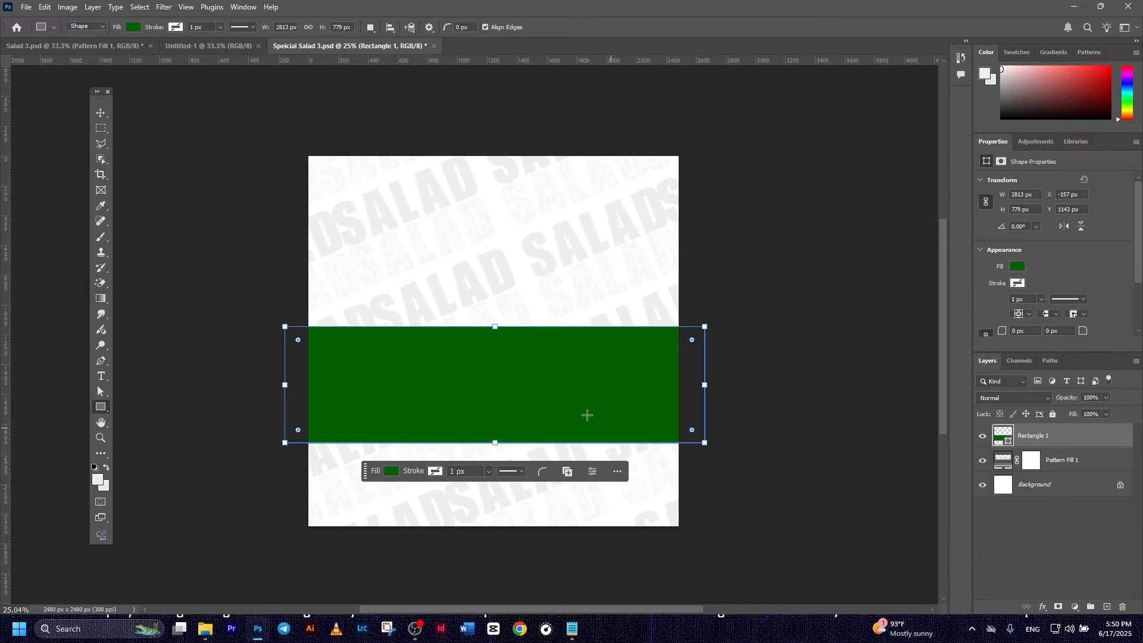
- Rotate the green band to -22° and stretch it wider across the poster
click(101, 113)
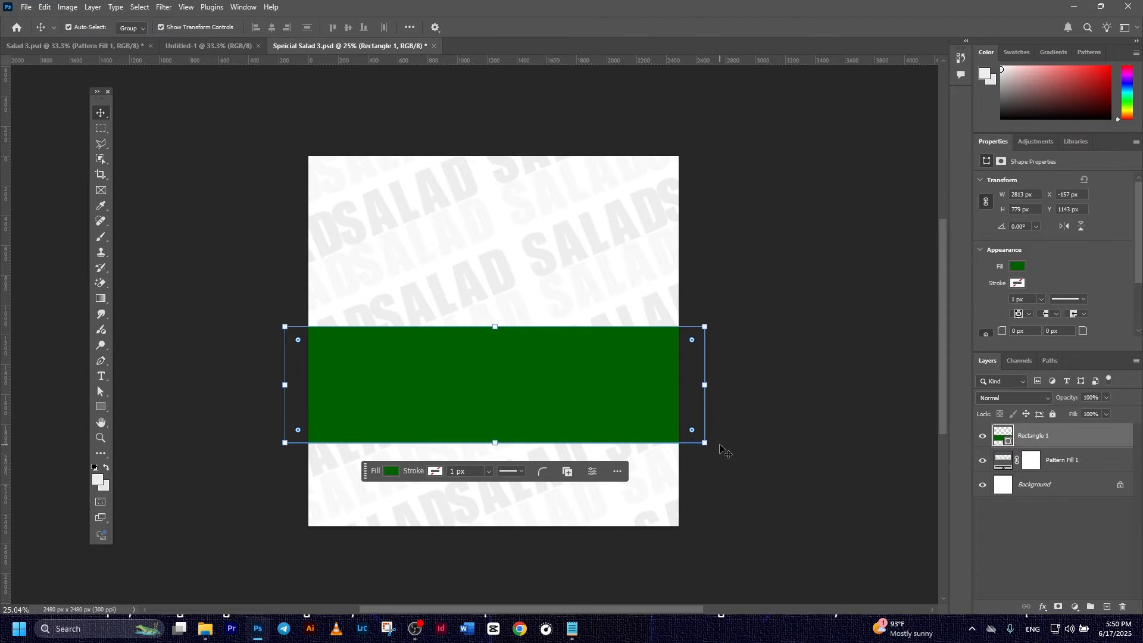
drag(725, 445, 755, 352)
drag(556, 362, 572, 336)
mouse_move(762, 332)
mouse_down()
mouse_move(780, 327)
mouse_move(765, 339)
mouse_up()
drag(314, 430, 283, 444)
drag(704, 281, 718, 272)
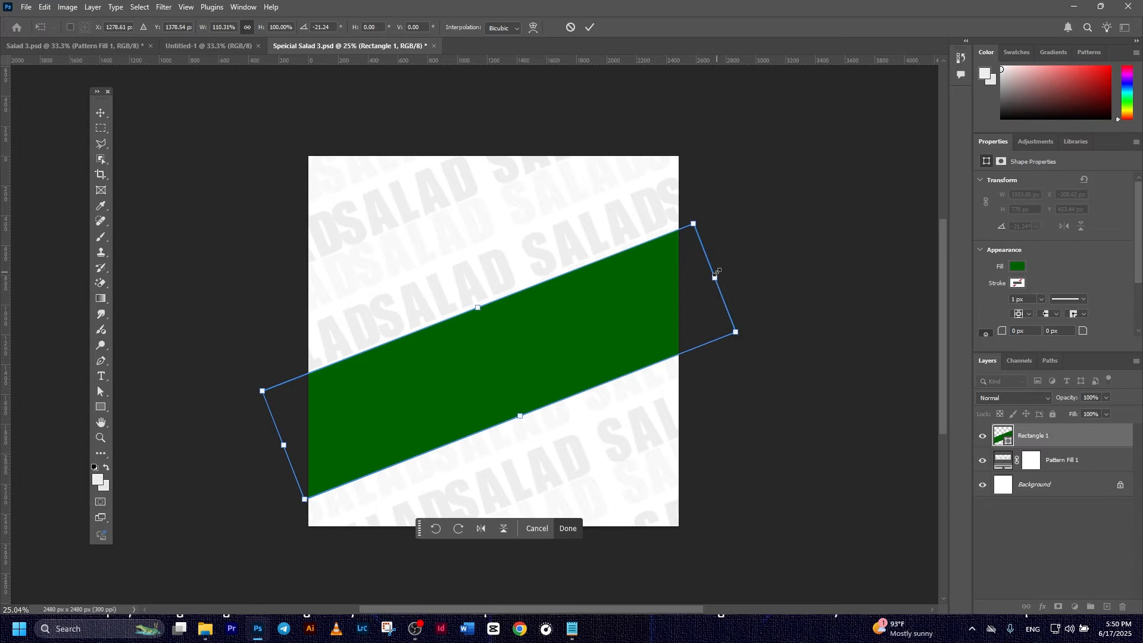
drag(756, 328, 759, 319)
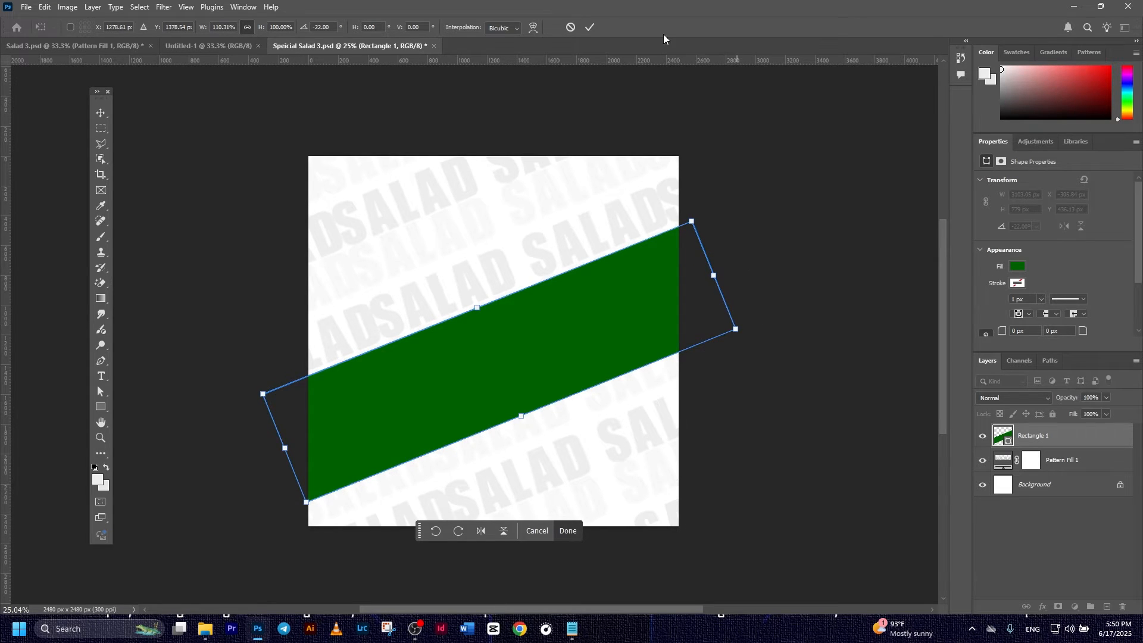
click(590, 28)
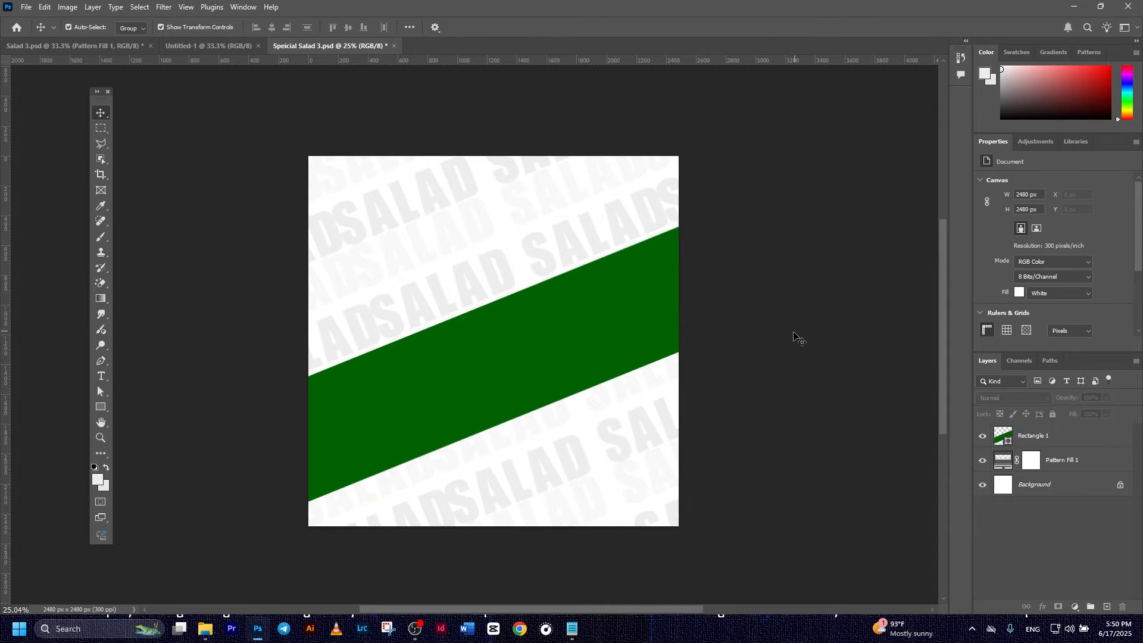
click(579, 351)
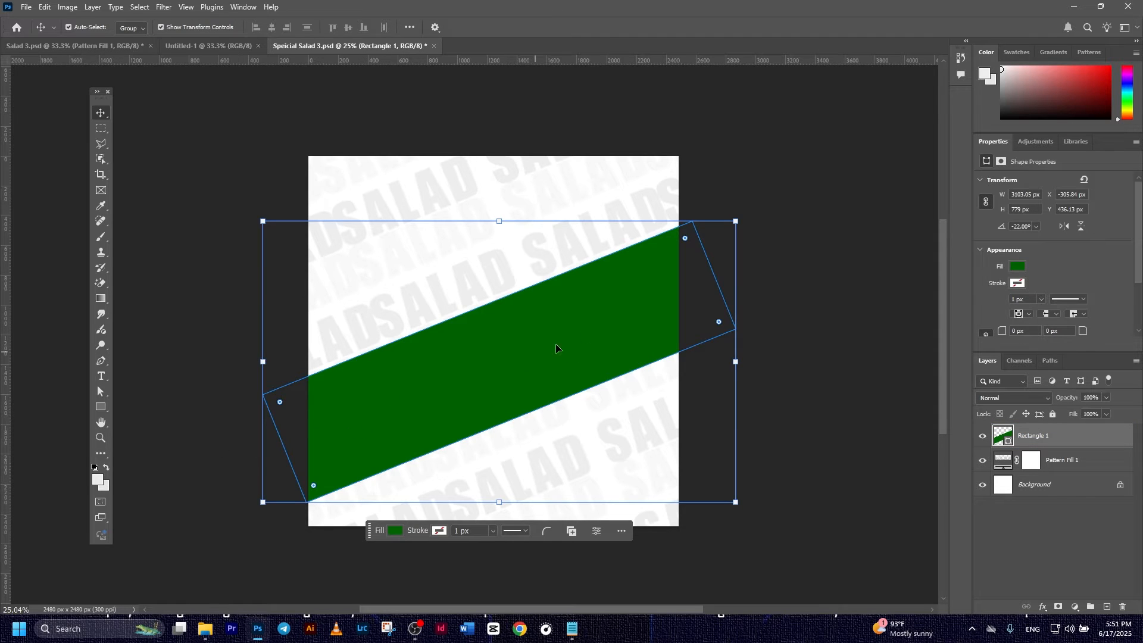
click(785, 288)
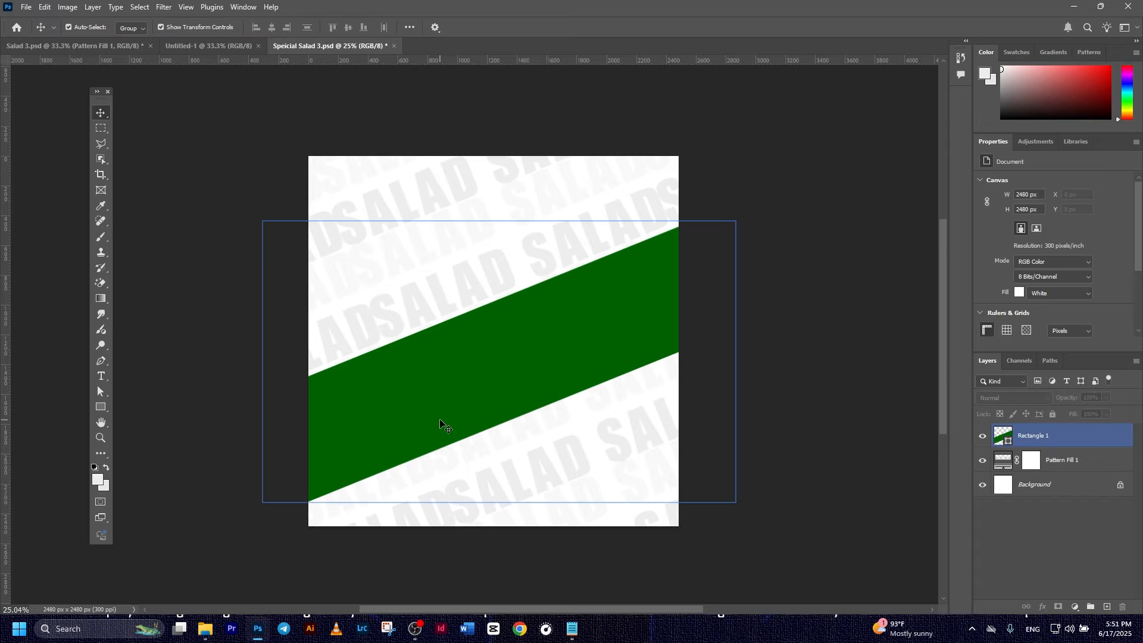
click(125, 387)
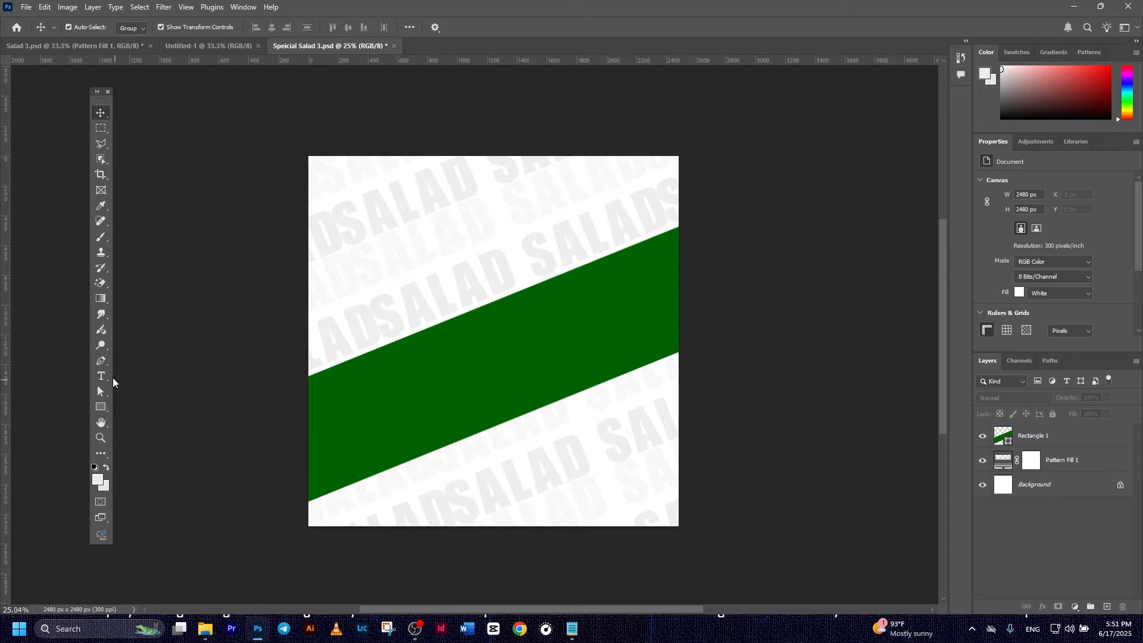
click(105, 376)
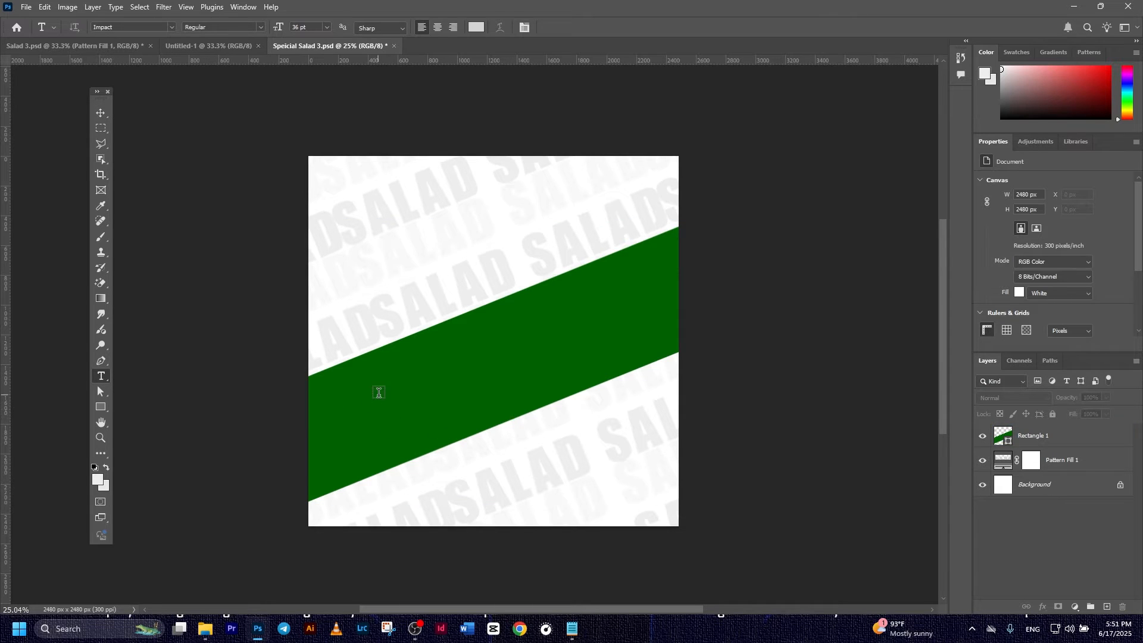
- Type SALAD above the band and colour it white
click(408, 252)
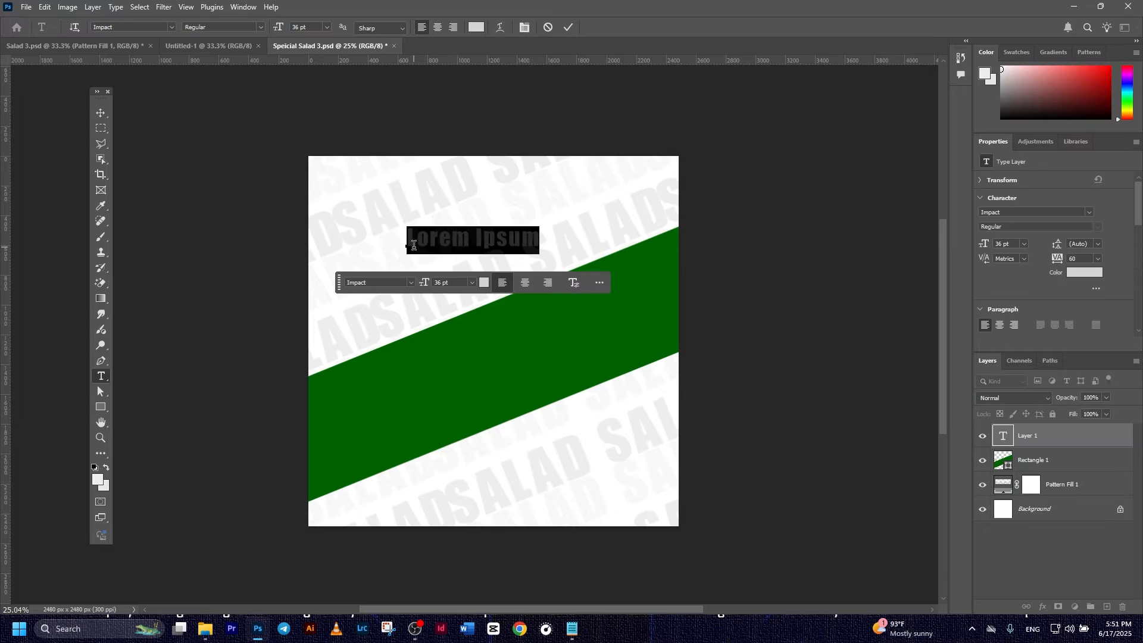
text(SALAD)
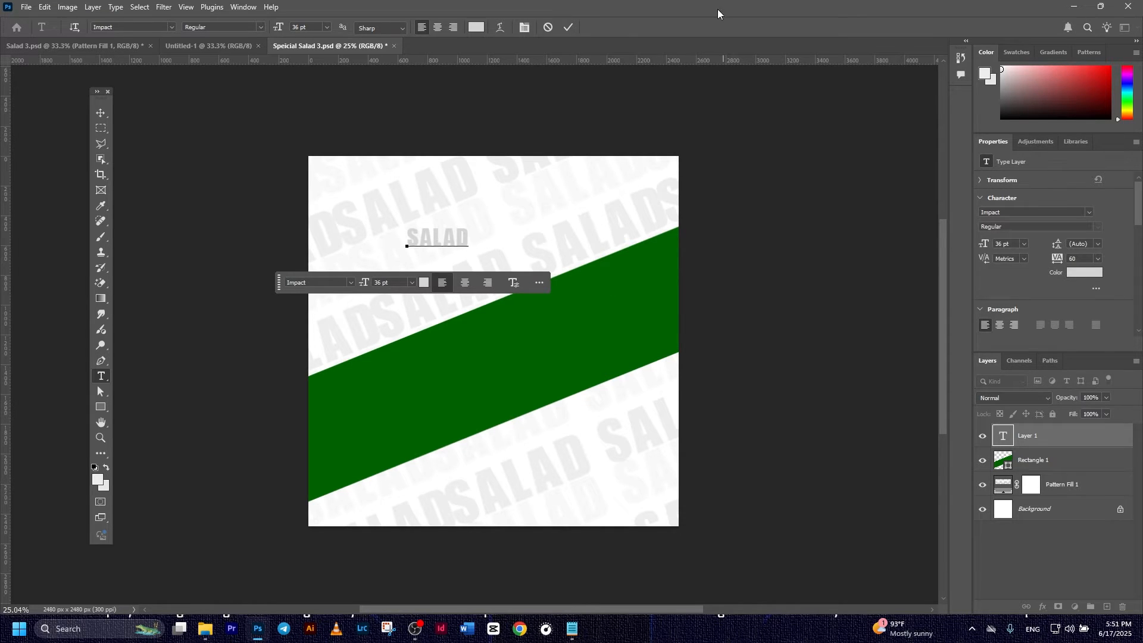
click(570, 28)
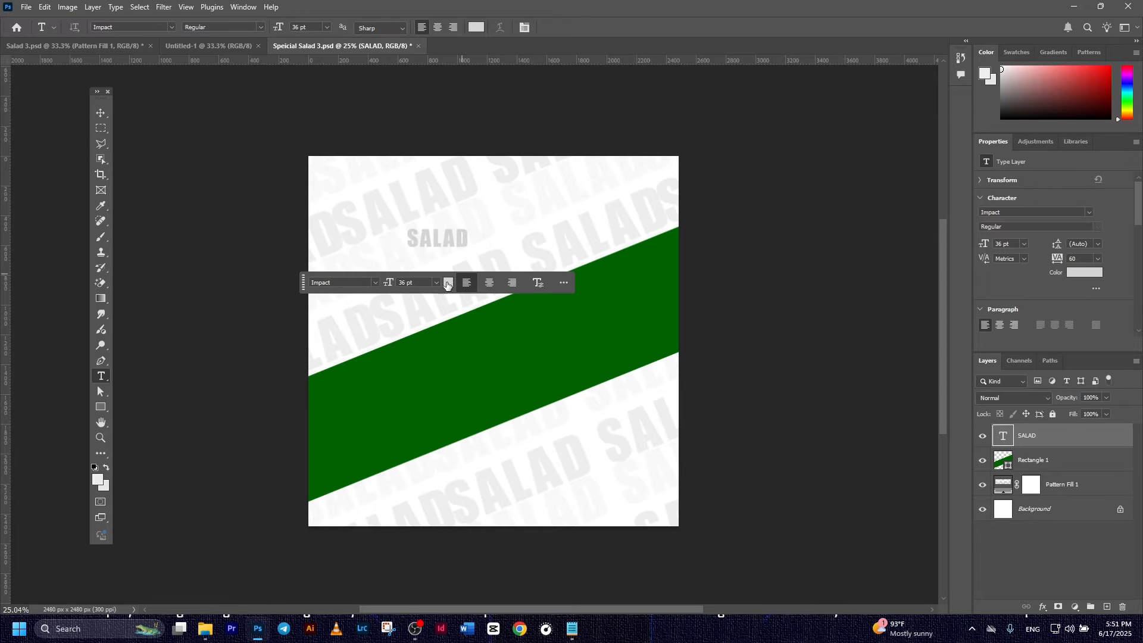
click(448, 283)
click(529, 409)
click(799, 403)
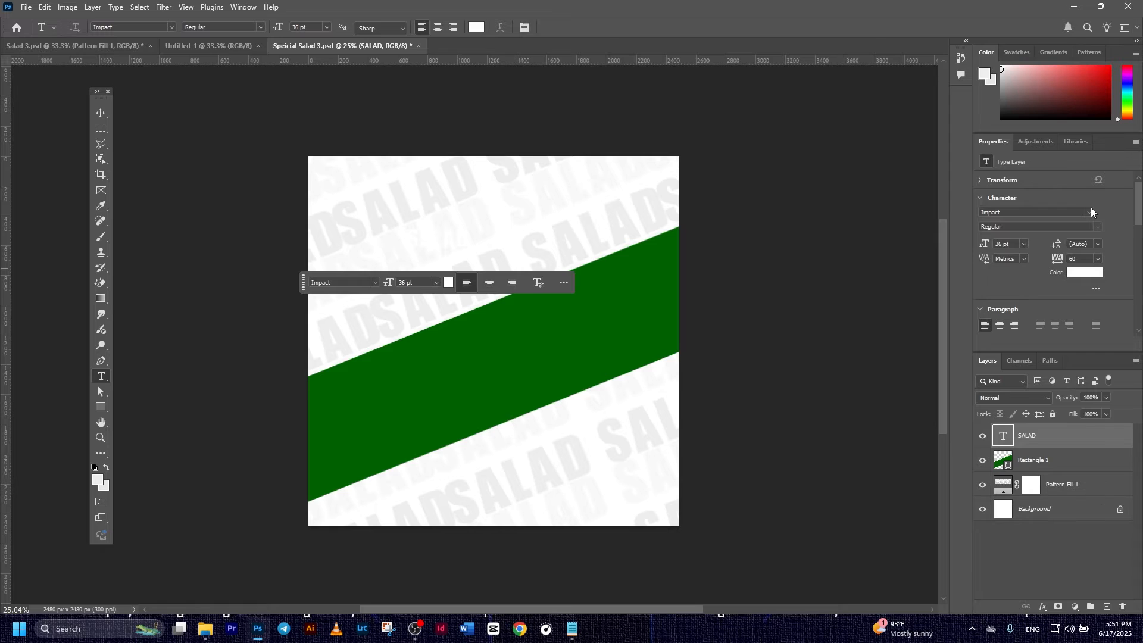
- Set SALAD to Franklin Gothic Heavy, move it onto the green band, and track it to -60
click(1092, 212)
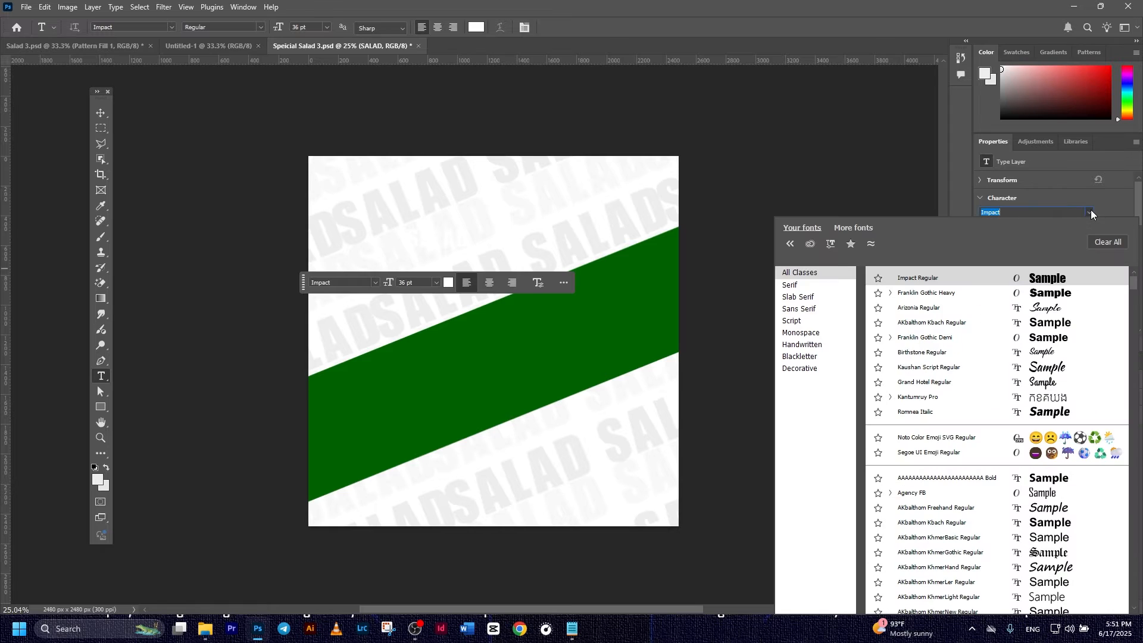
click(983, 293)
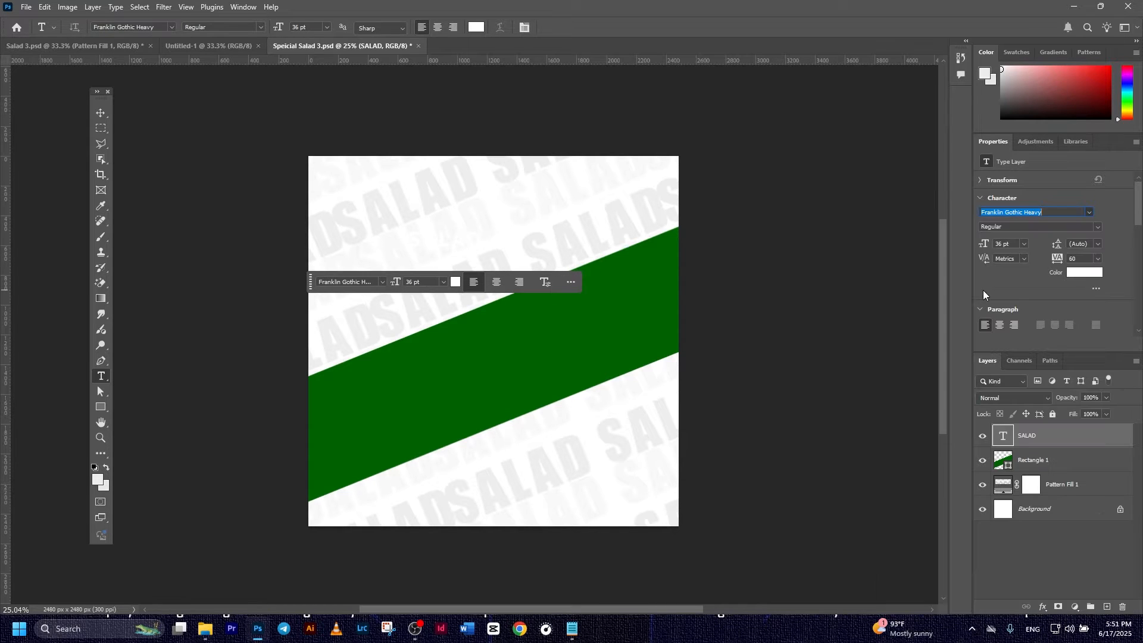
click(102, 114)
drag(448, 237, 432, 383)
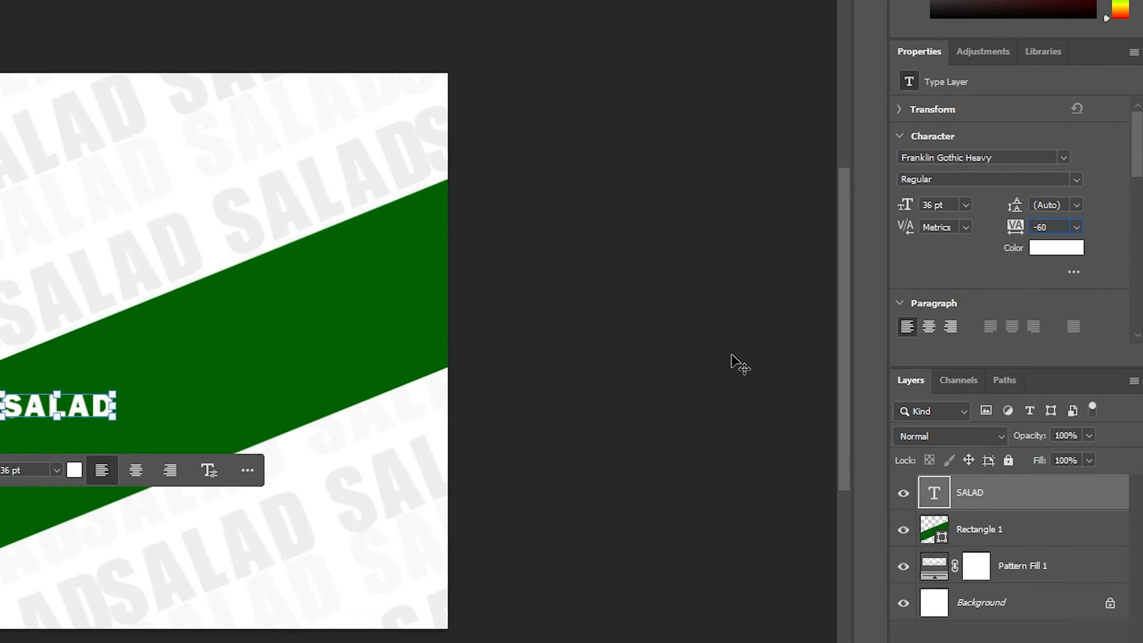
key(Return)
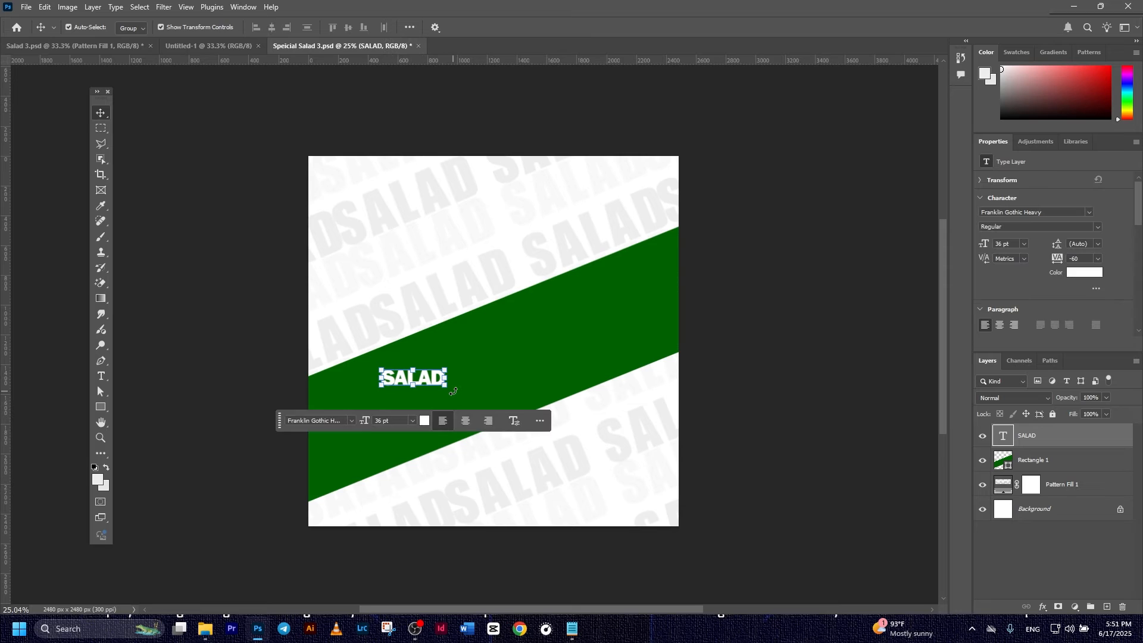
- Tilt SALAD about -18.6° along the band and enlarge it to about 180 pt
drag(454, 391, 374, 416)
drag(438, 358, 404, 400)
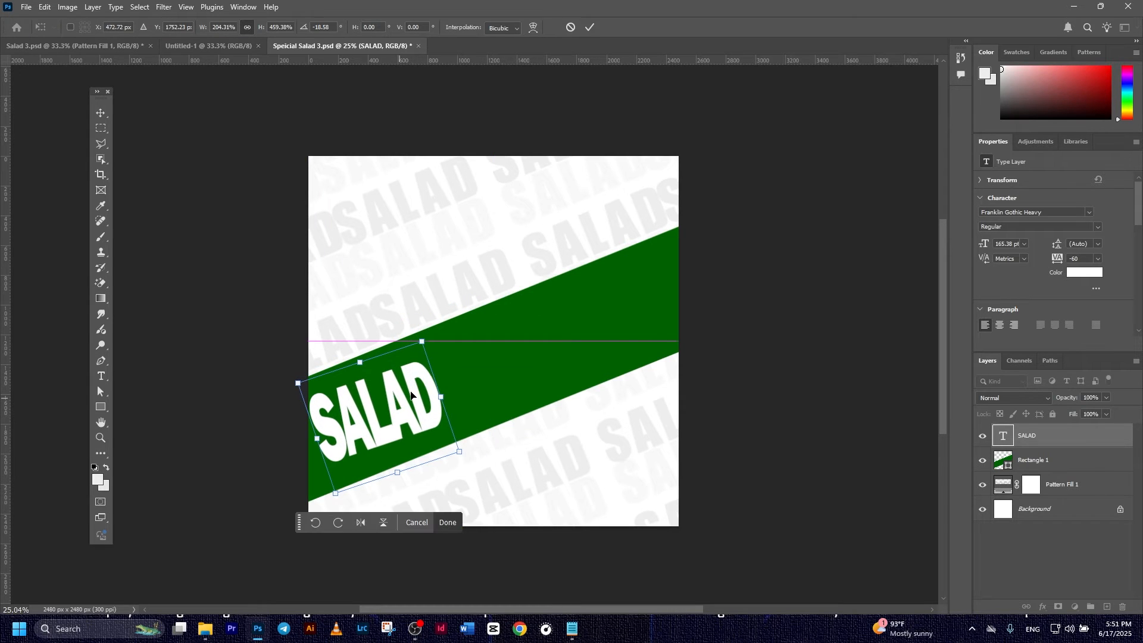
drag(469, 452, 492, 462)
drag(422, 429, 419, 425)
click(588, 29)
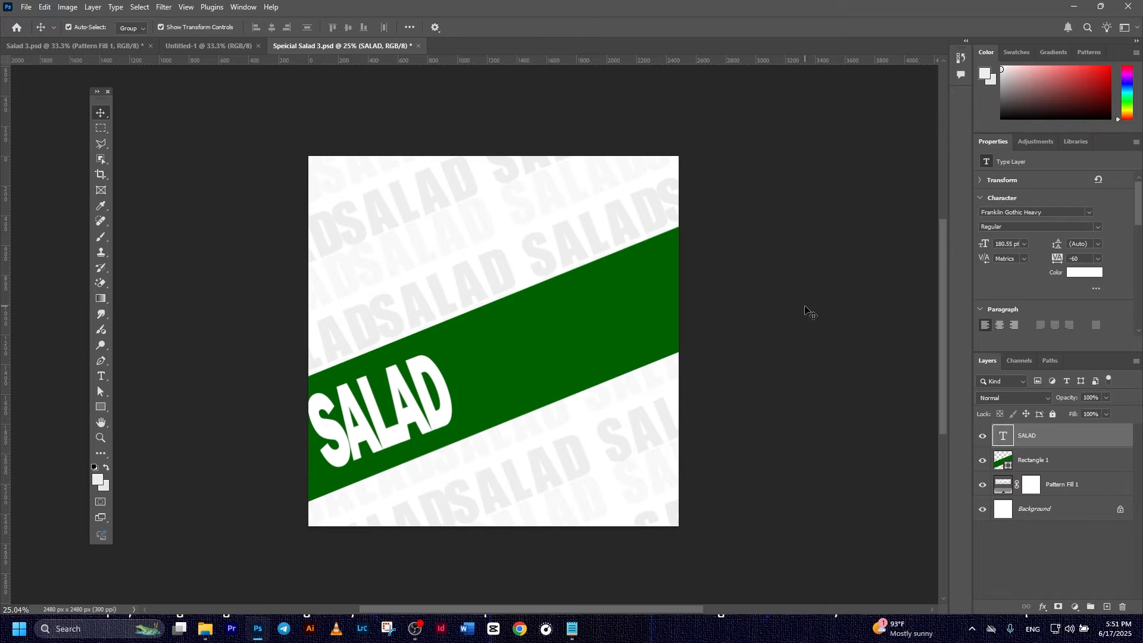
- Fade the SALAD text layer to 10% opacity
click(1097, 397)
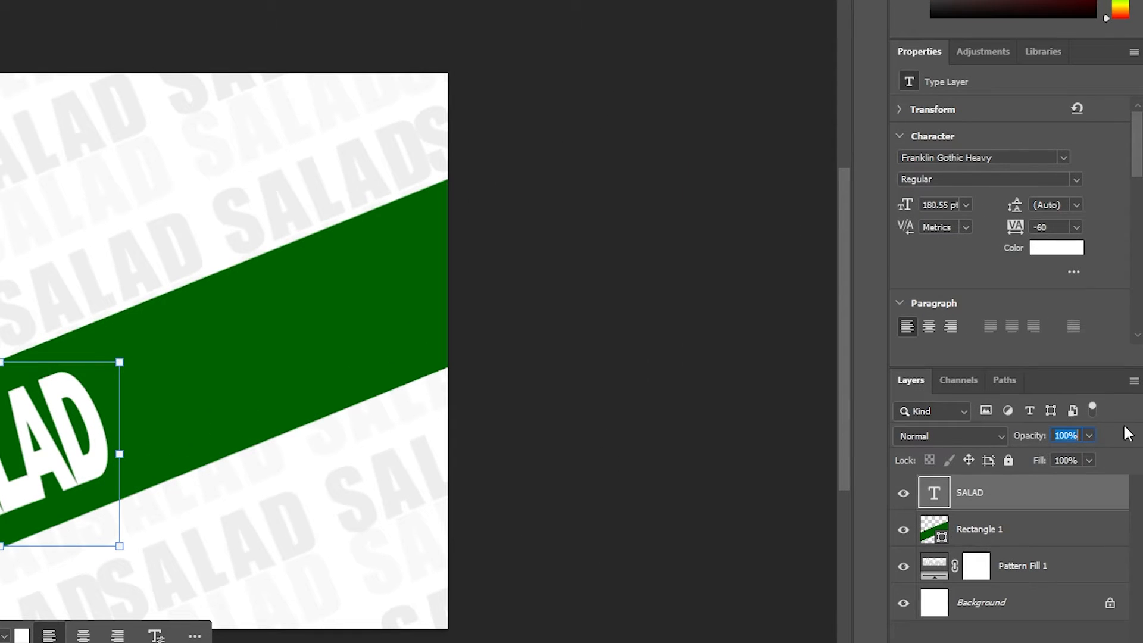
text(2)
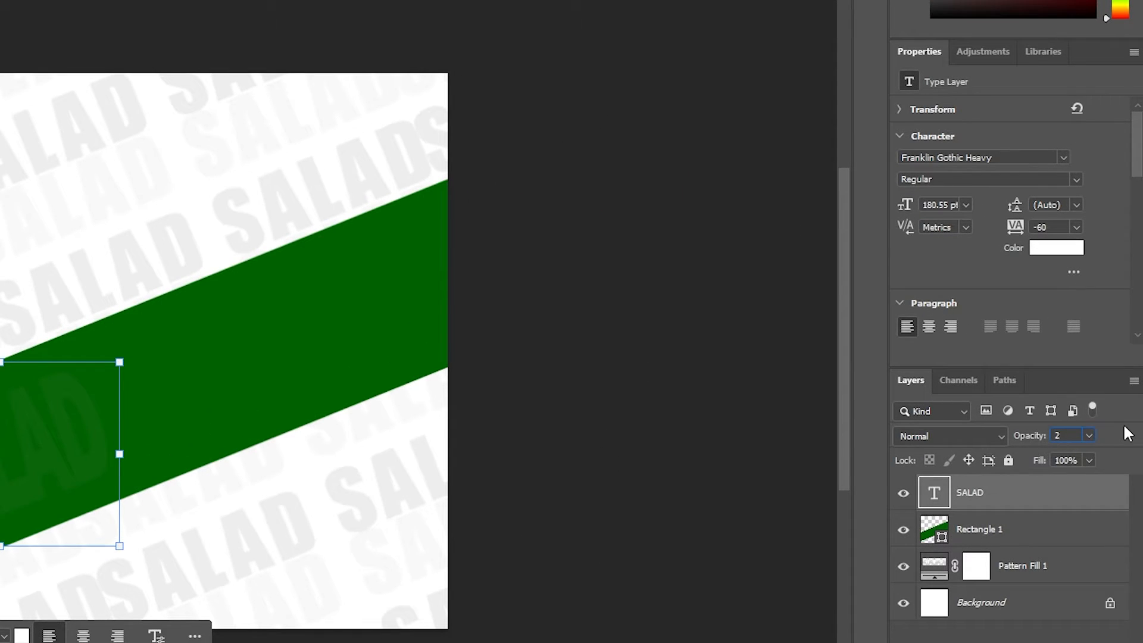
text(10)
key(Return)
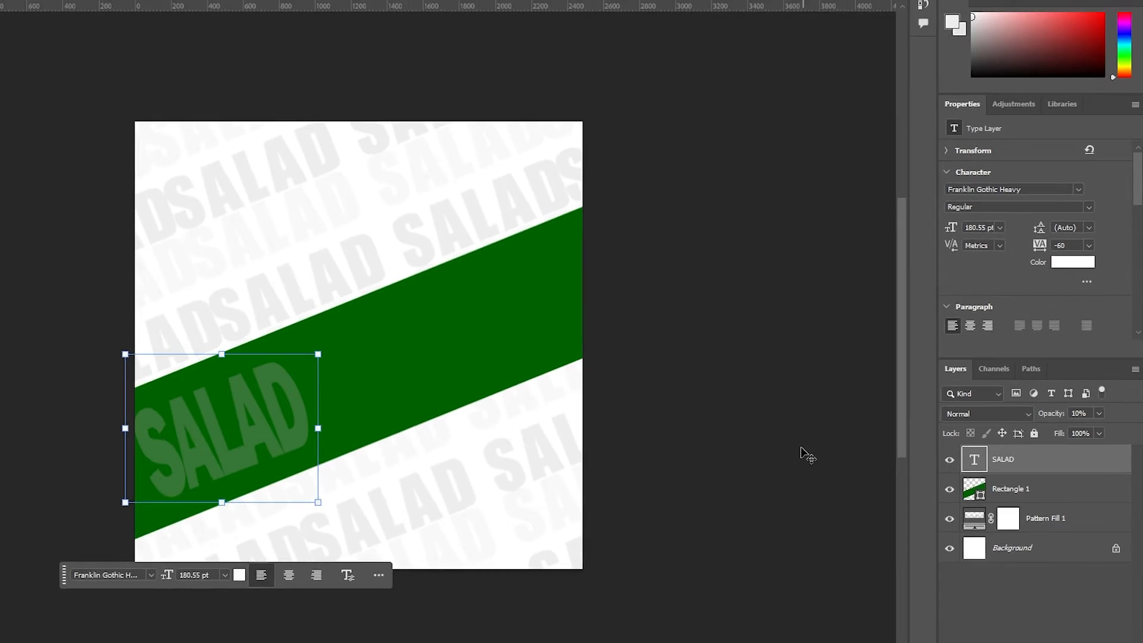
click(800, 450)
click(228, 424)
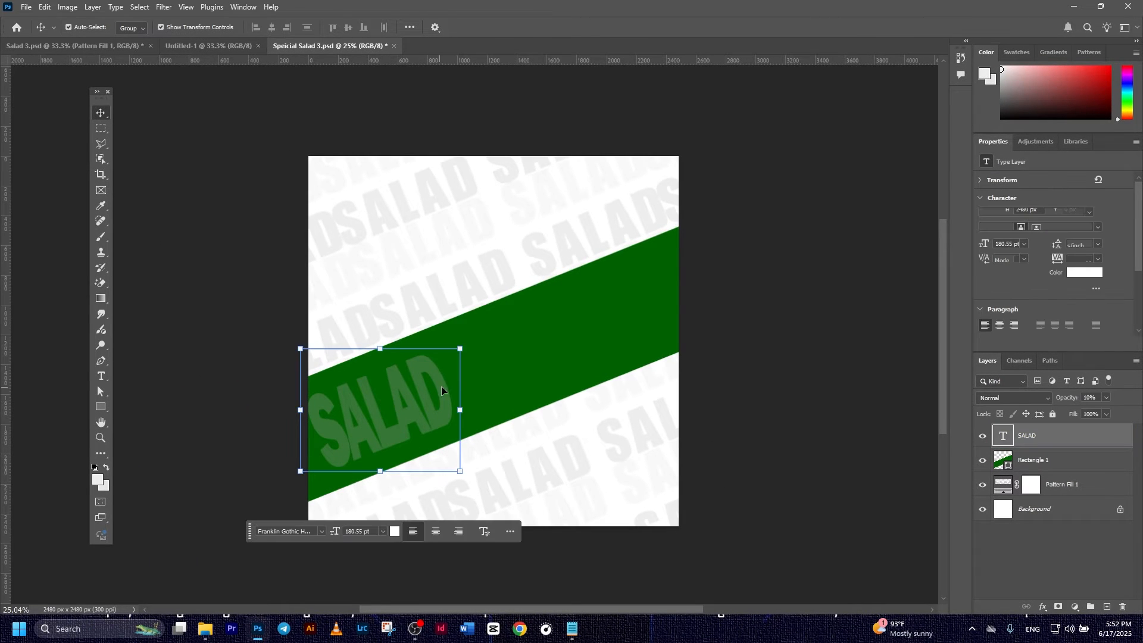
- Enlarge the faded SALAD word to about 127% and tilt it slightly
key(ctrl+t)
drag(478, 333, 518, 318)
drag(406, 394, 429, 402)
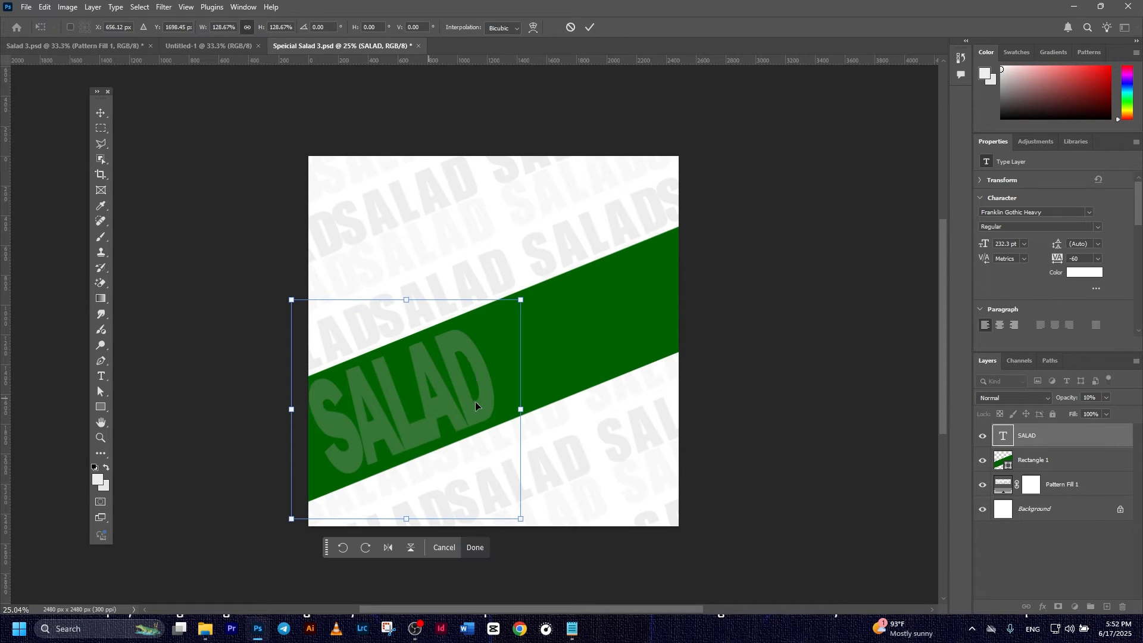
drag(552, 286, 549, 288)
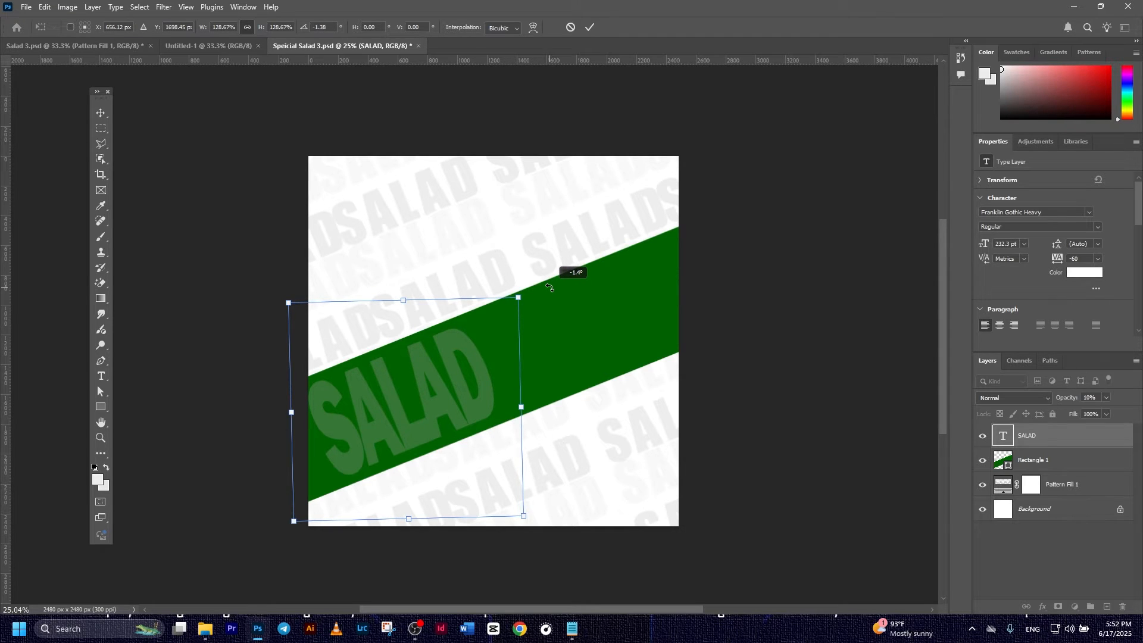
click(589, 27)
- Duplicate the SALAD layer and place the copy on the band's right side
click(844, 369)
click(1064, 437)
key(ctrl+j)
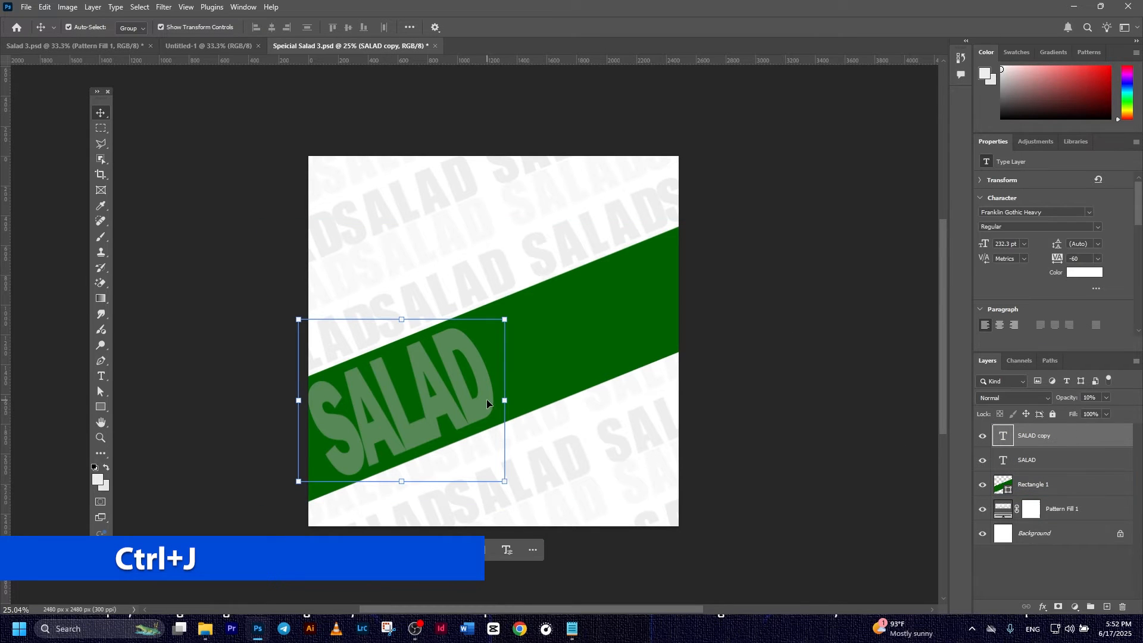
drag(487, 404, 682, 316)
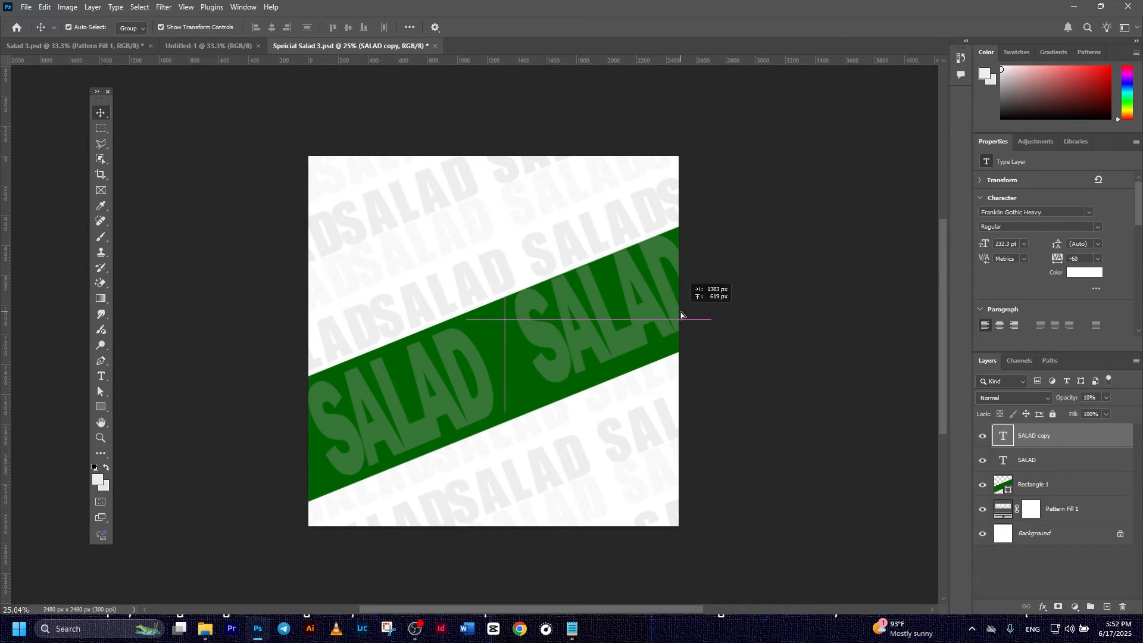
drag(681, 316, 681, 315)
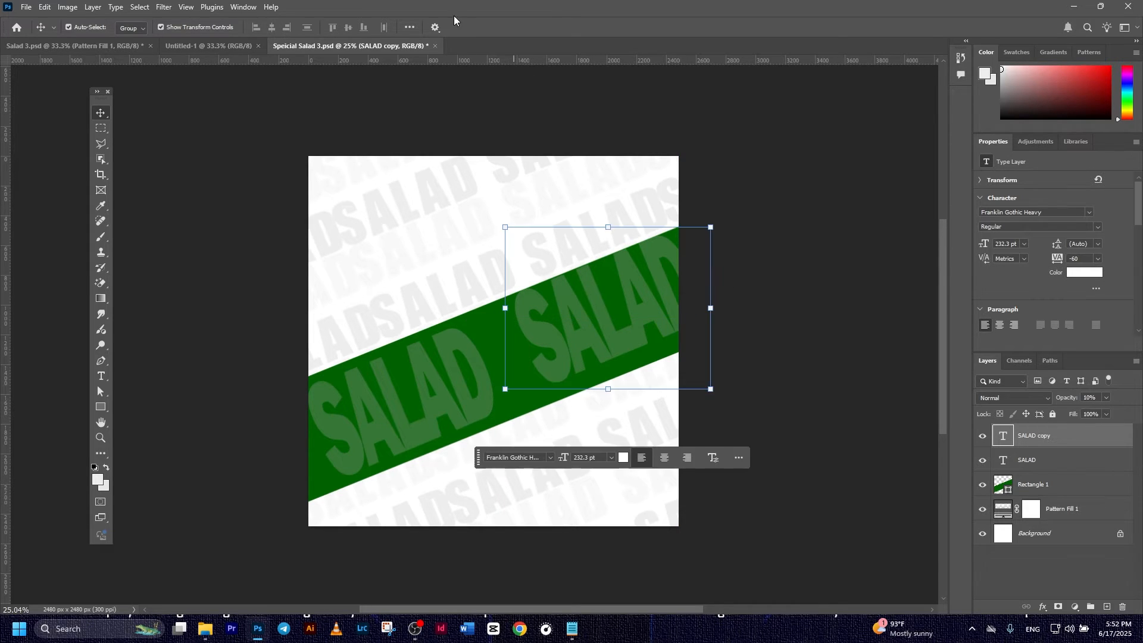
click(762, 236)
click(1037, 438)
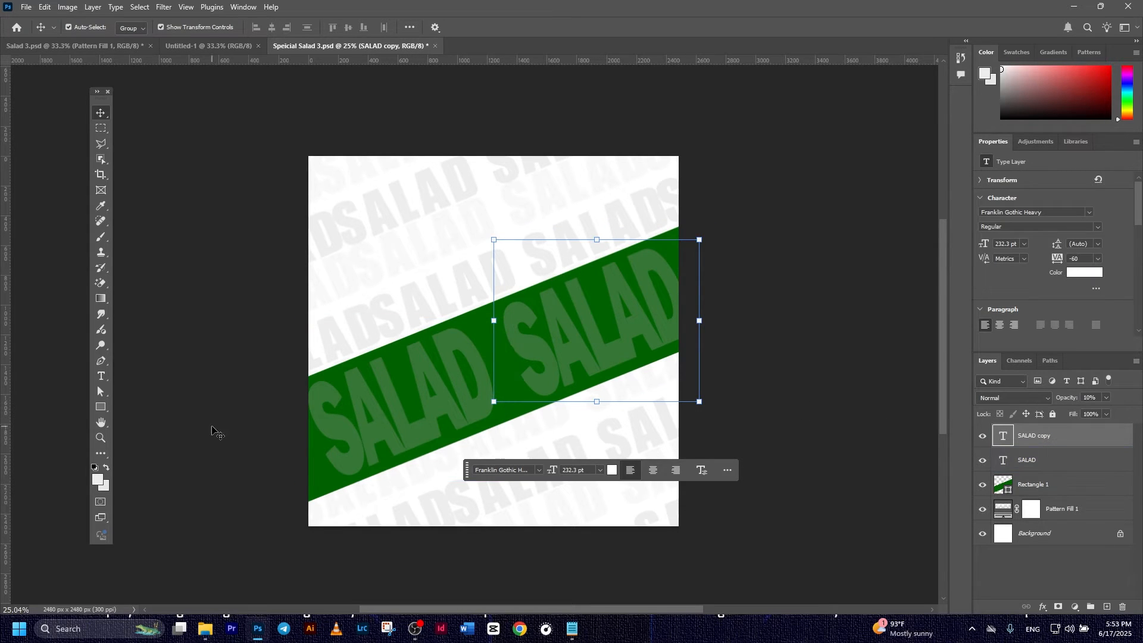
- Draw a dark green circle with the Ellipse Tool over the band
click(100, 409)
right_click(98, 410)
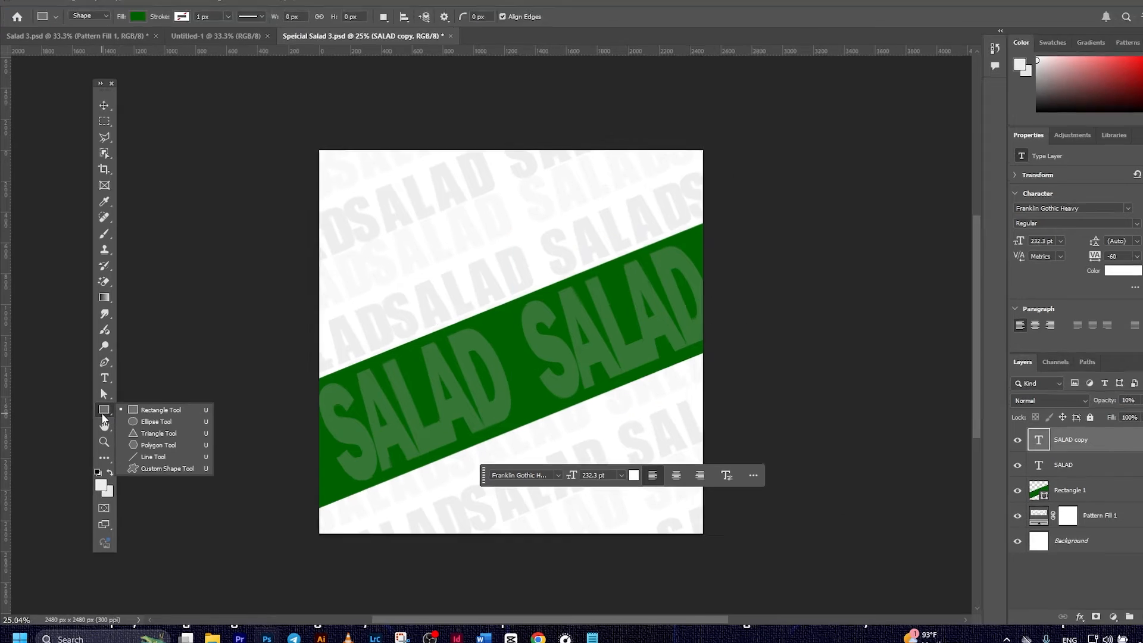
click(146, 419)
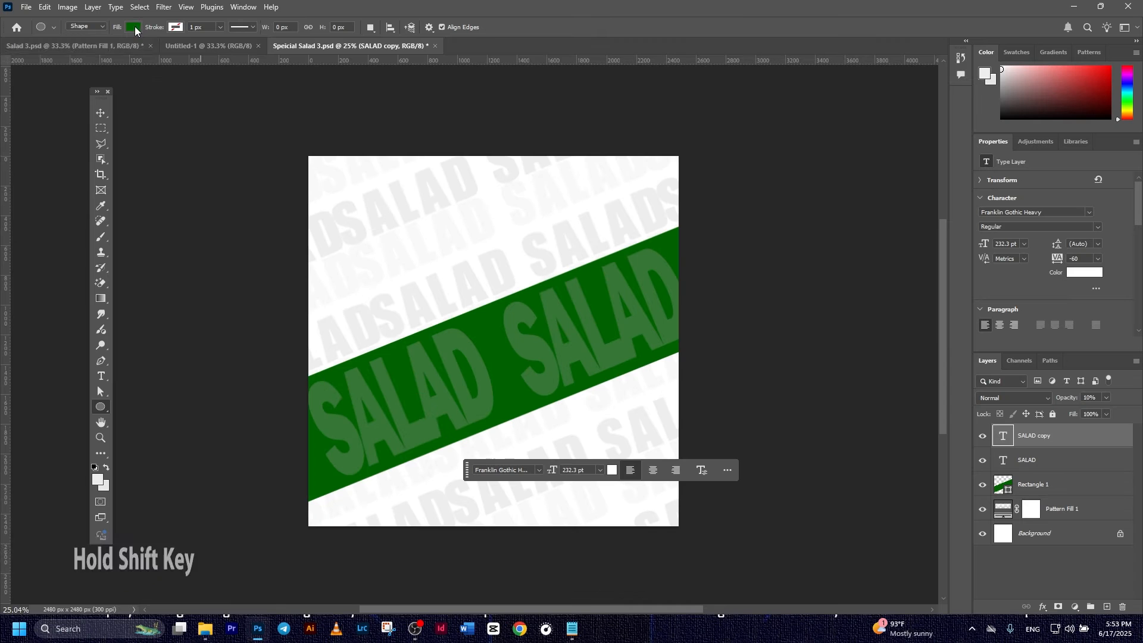
drag(631, 267, 717, 361)
drag(479, 348, 640, 485)
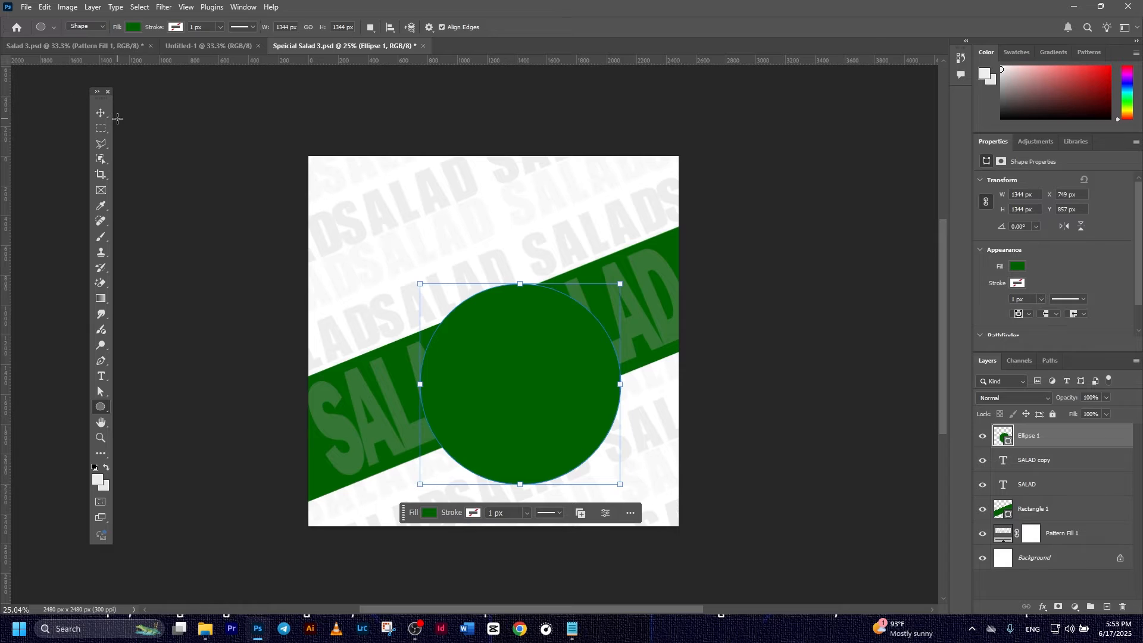
- Enlarge the circle to about 1581 px and centre it on the poster
click(101, 113)
drag(590, 386, 571, 353)
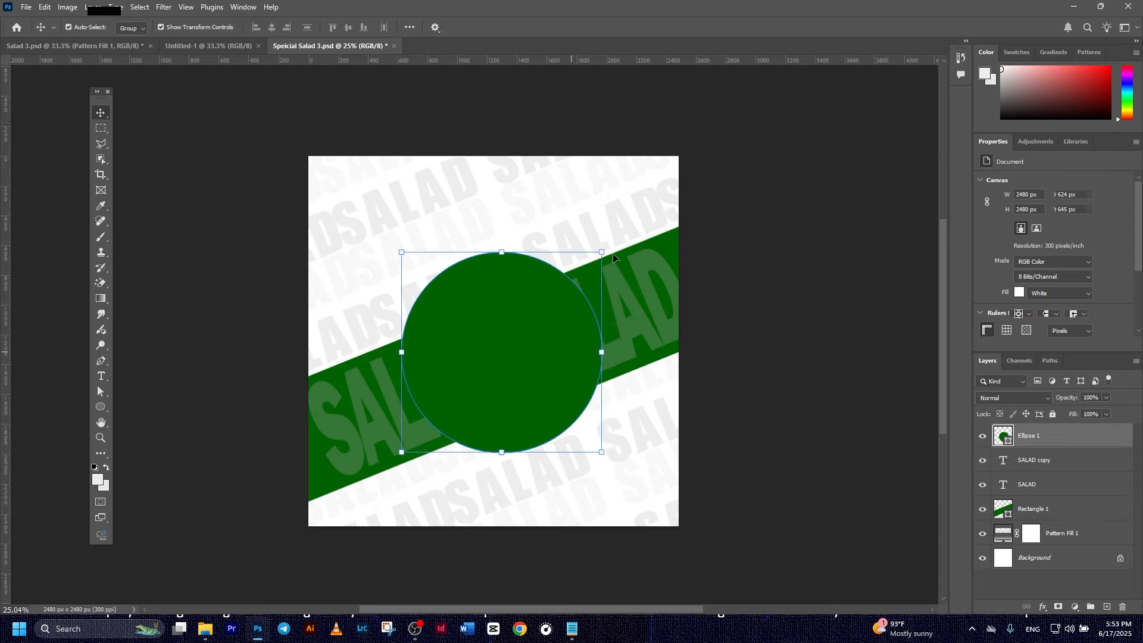
drag(602, 252, 623, 234)
mouse_move(557, 324)
mouse_down()
mouse_move(537, 328)
mouse_move(551, 325)
mouse_up()
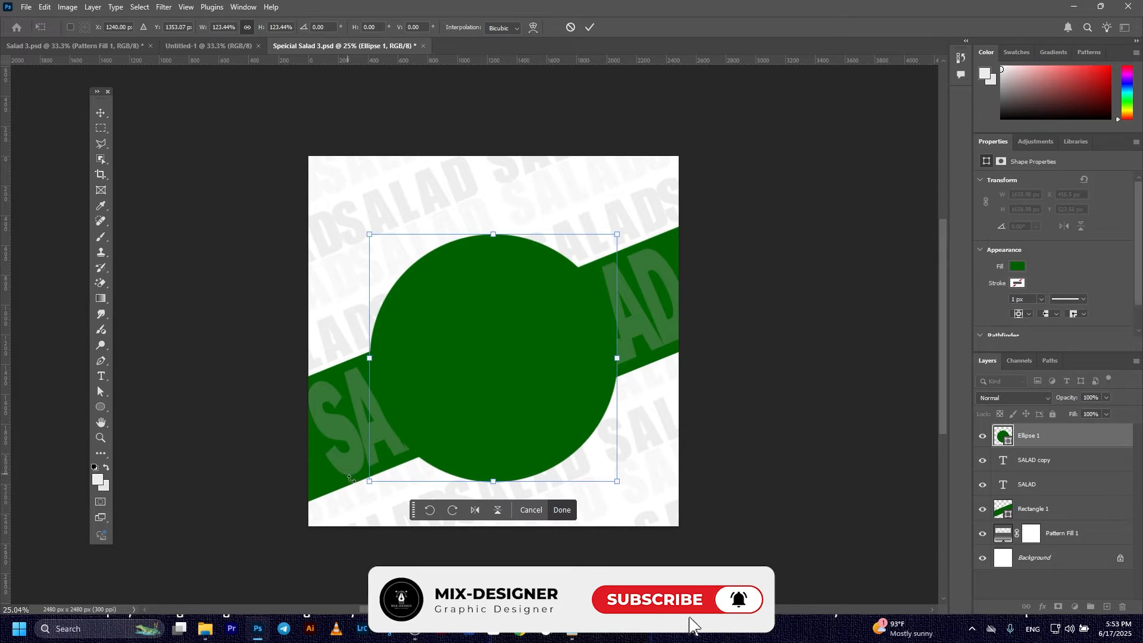
mouse_move(370, 481)
mouse_down()
mouse_move(393, 466)
mouse_move(387, 475)
mouse_up()
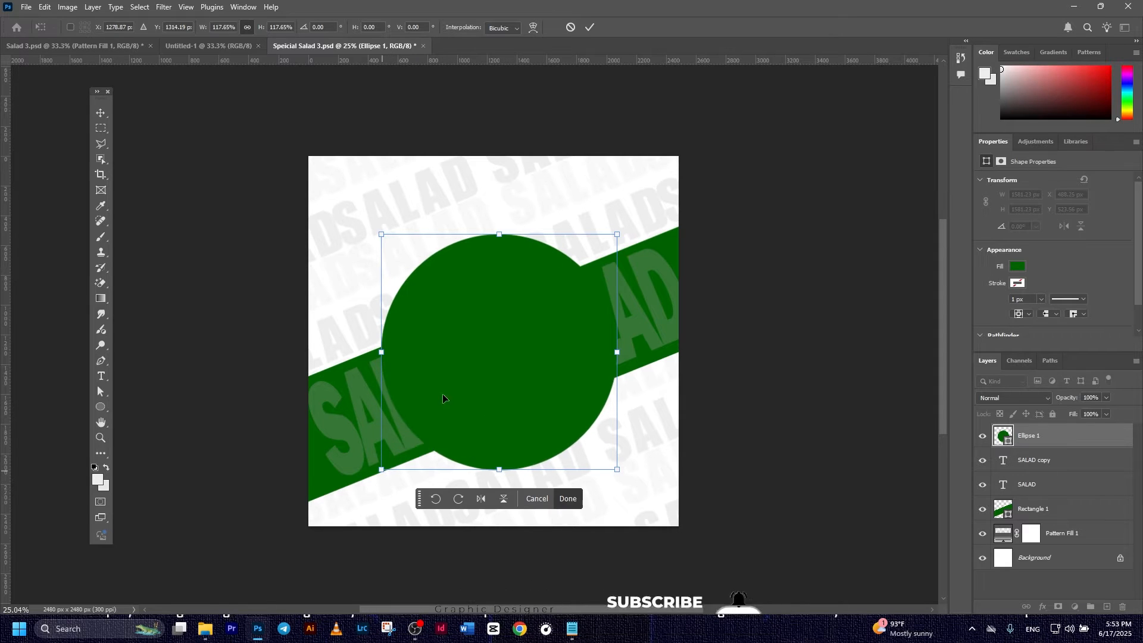
click(803, 269)
- Nudge the left SALAD word slightly left and reselect the circle layer
drag(359, 453, 348, 455)
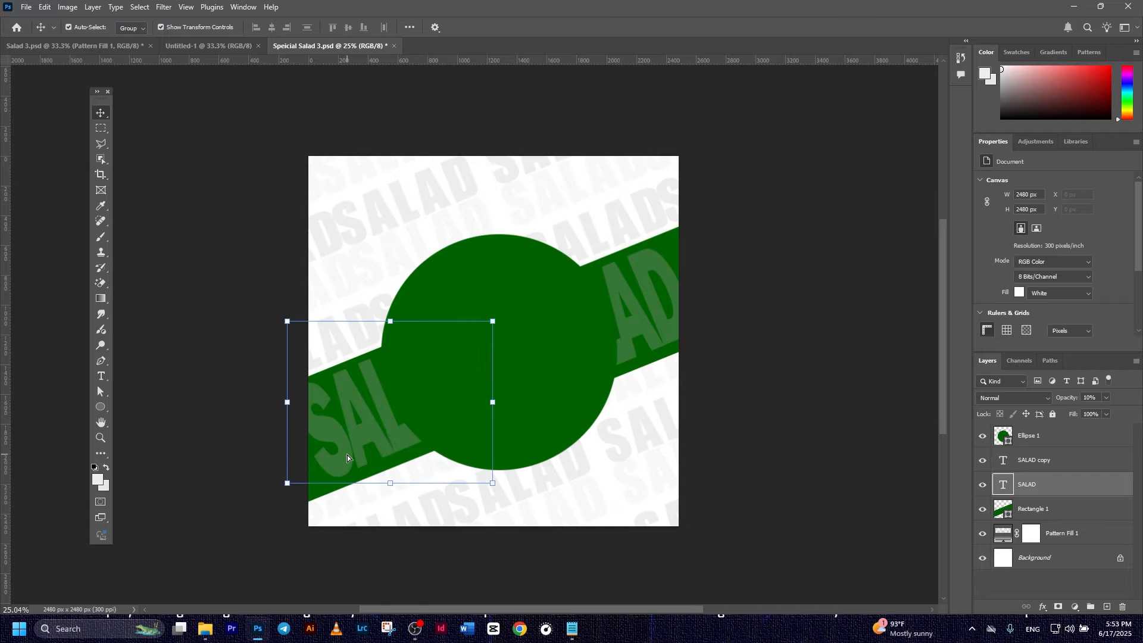
click(784, 423)
click(553, 395)
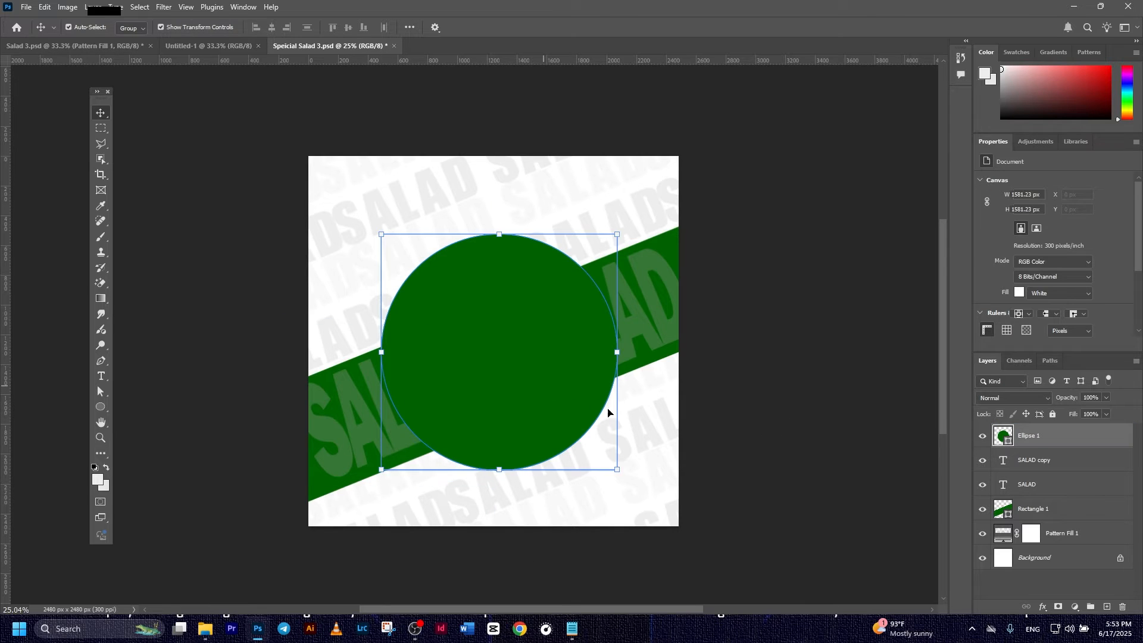
click(542, 366)
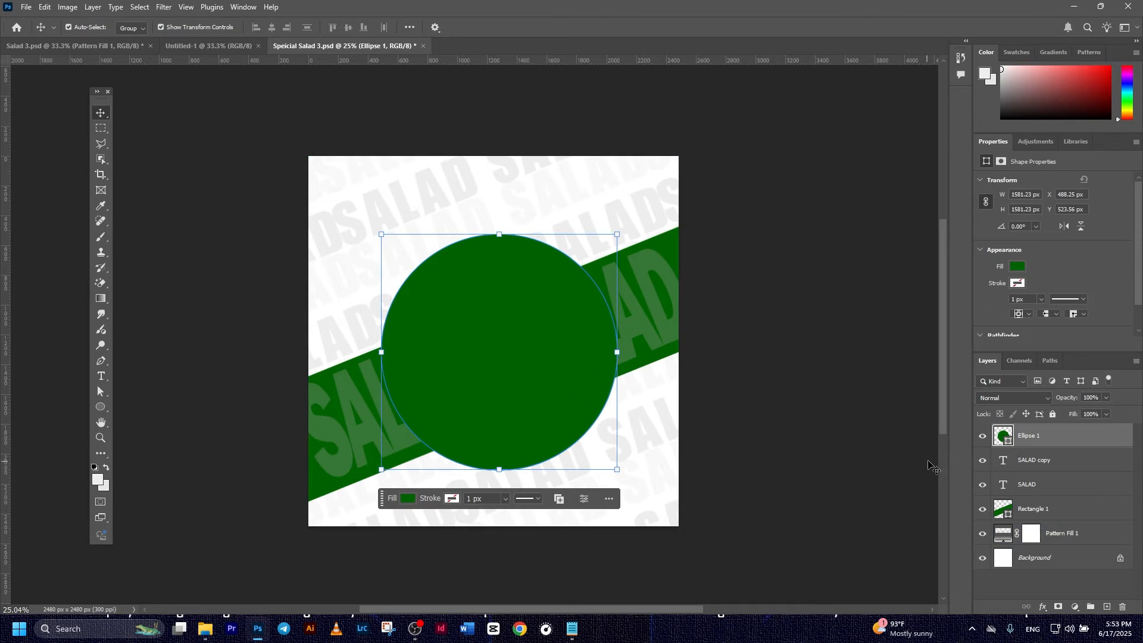
- Change the Ellipse 1 circle's fill to a darker green, #005100
double_click(996, 437)
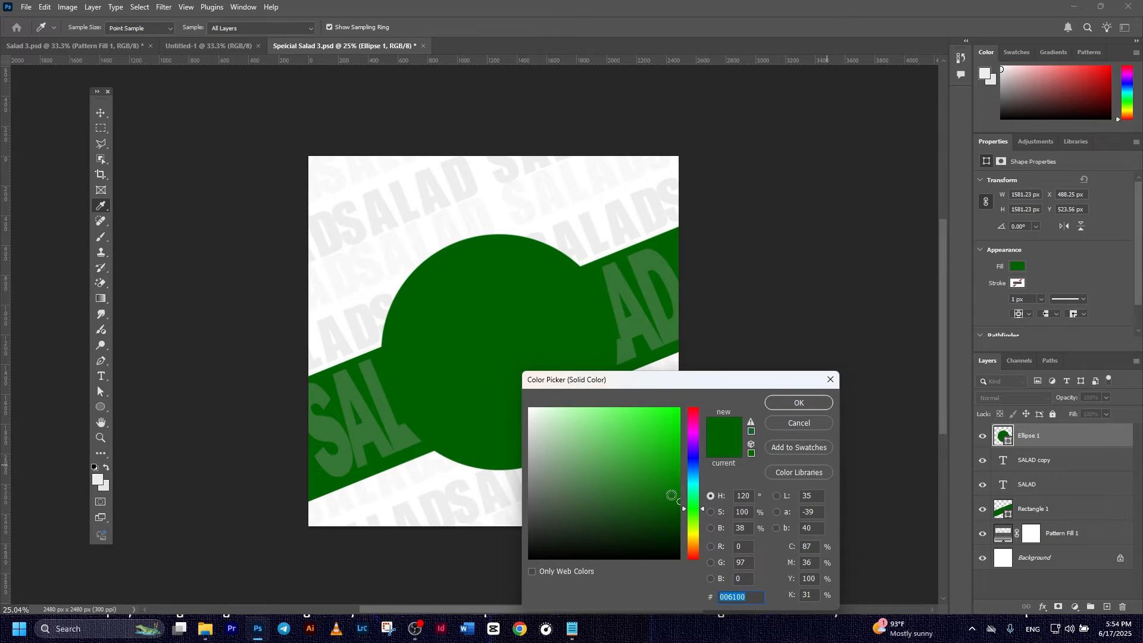
drag(672, 495, 688, 509)
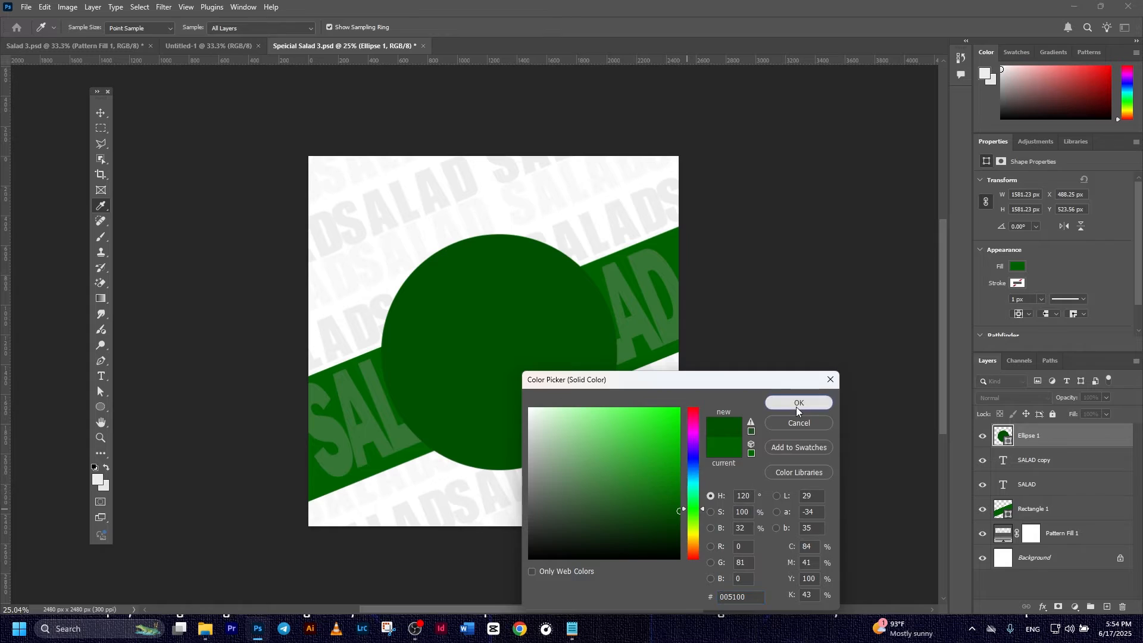
click(798, 403)
- Duplicate the Ellipse 1 layer so an Ellipse 1 copy sits directly above it
click(856, 373)
click(1032, 435)
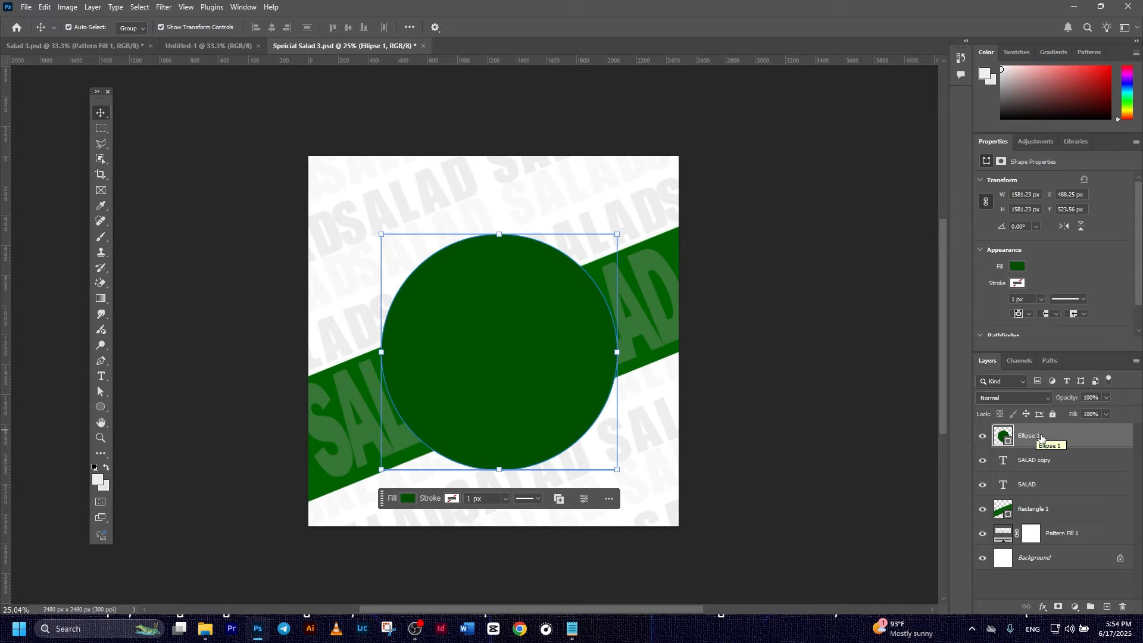
key(ctrl+j)
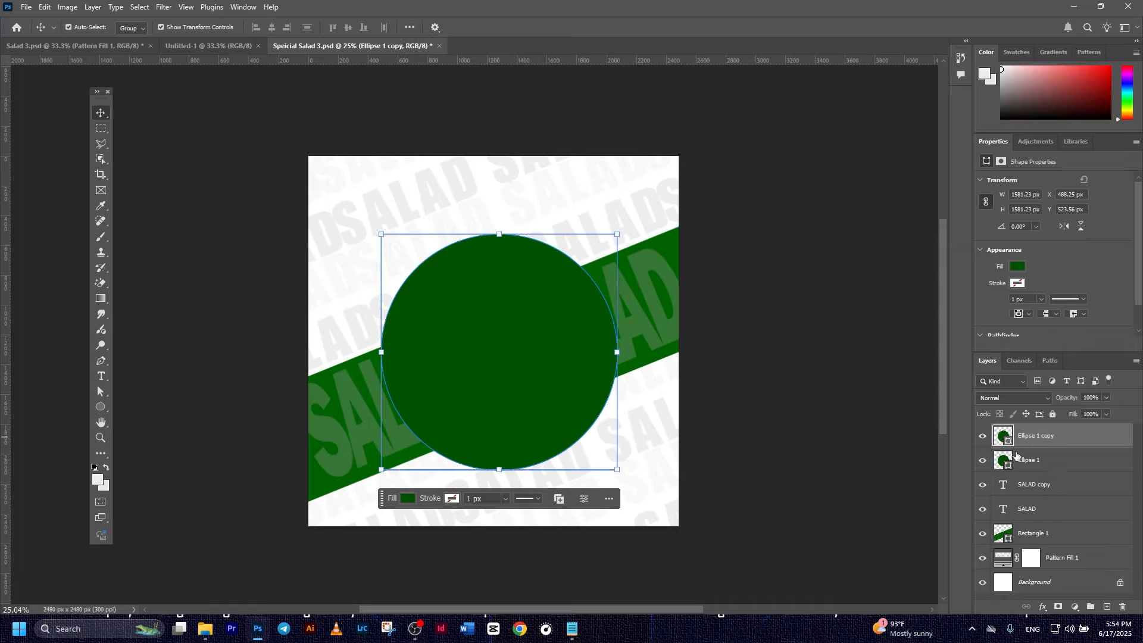
click(1043, 463)
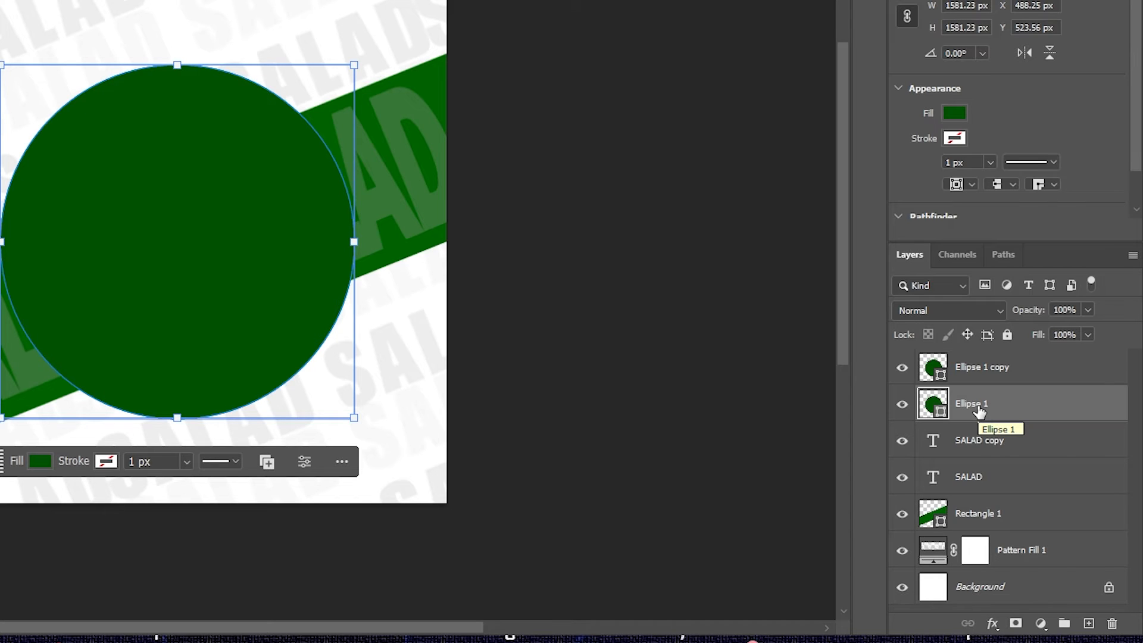
click(993, 623)
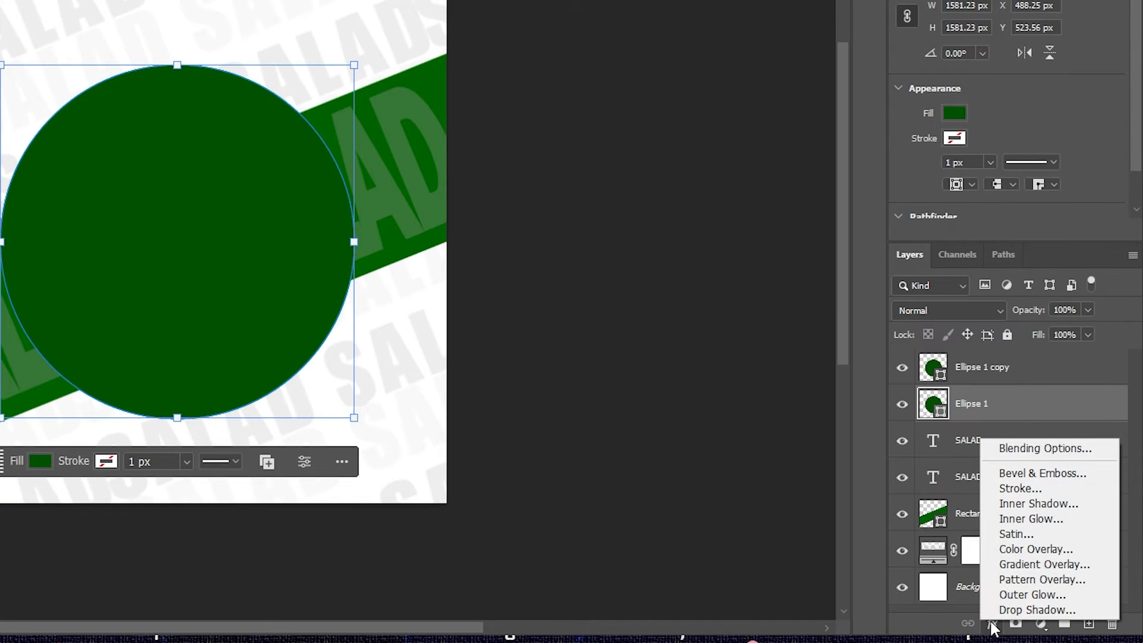
- Add a Drop Shadow to Ellipse 1 with 3 px distance, 18% spread and 57 px size
click(1003, 453)
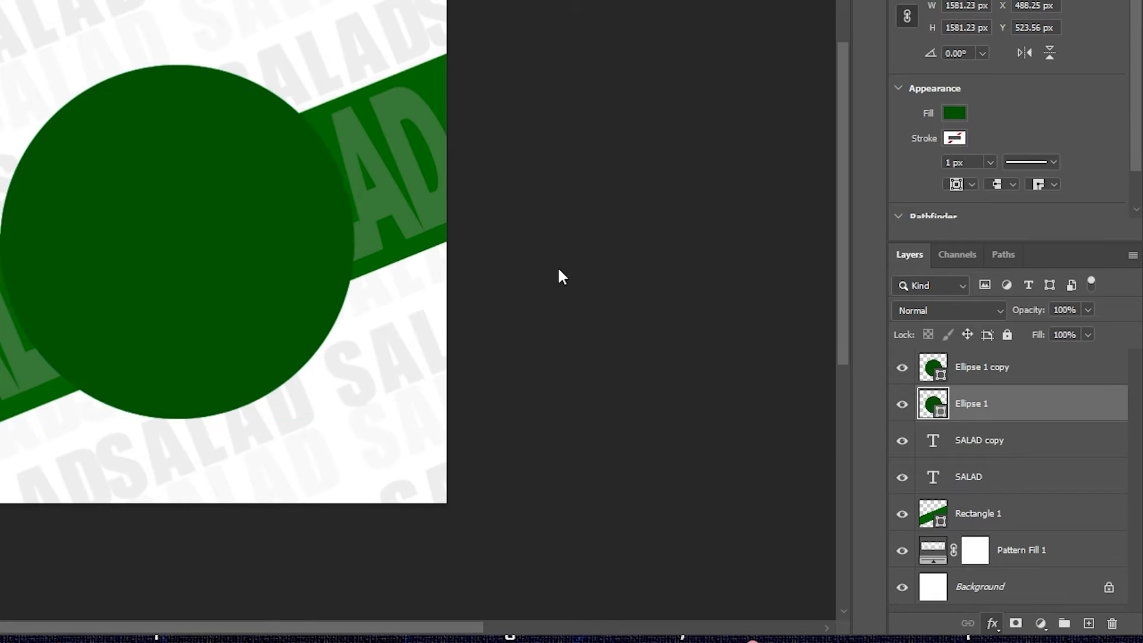
drag(1, 174, 778, 5)
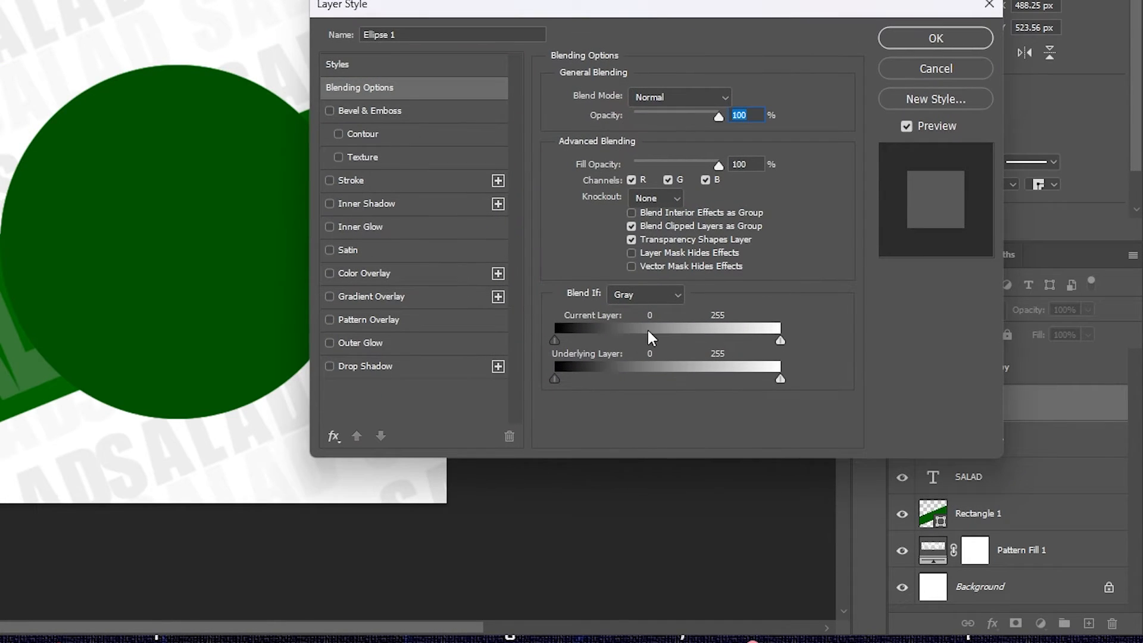
click(413, 366)
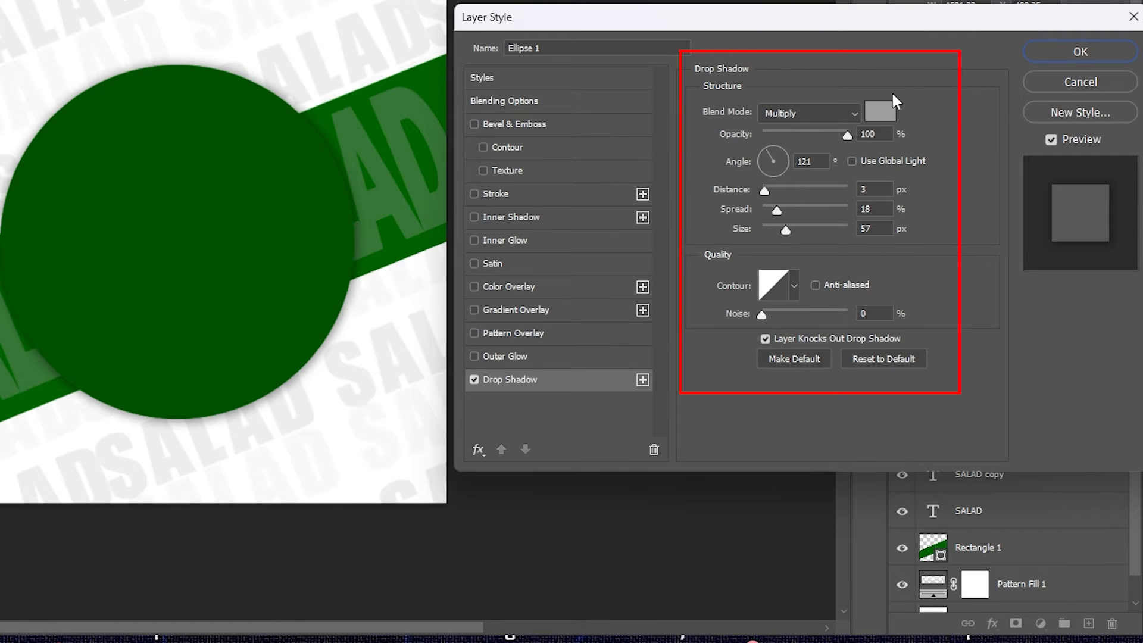
click(1077, 56)
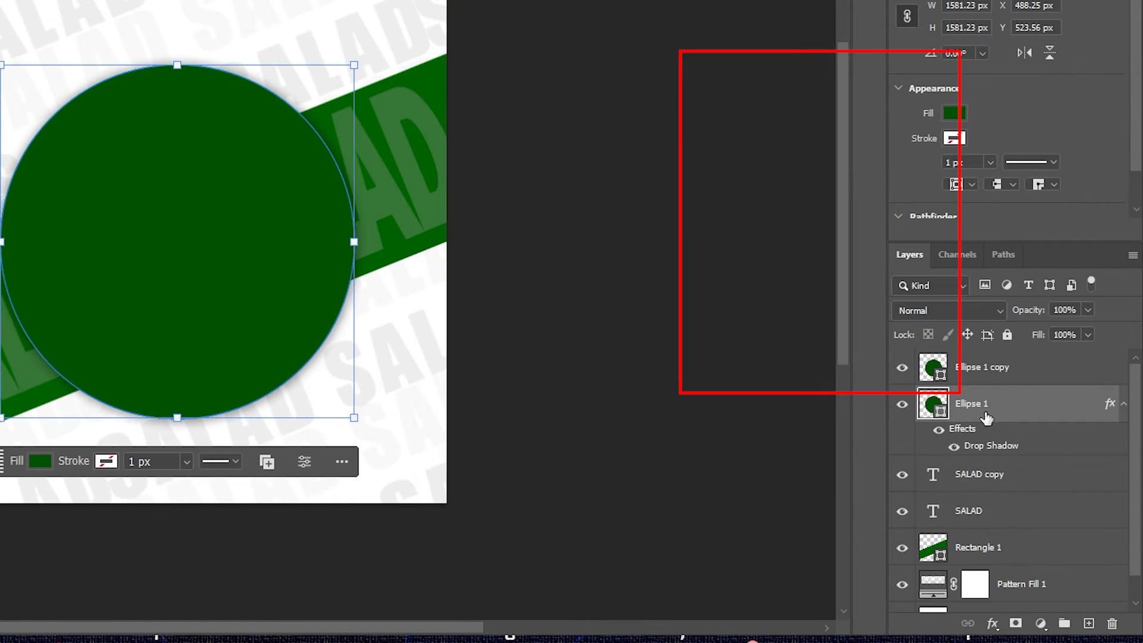
click(995, 373)
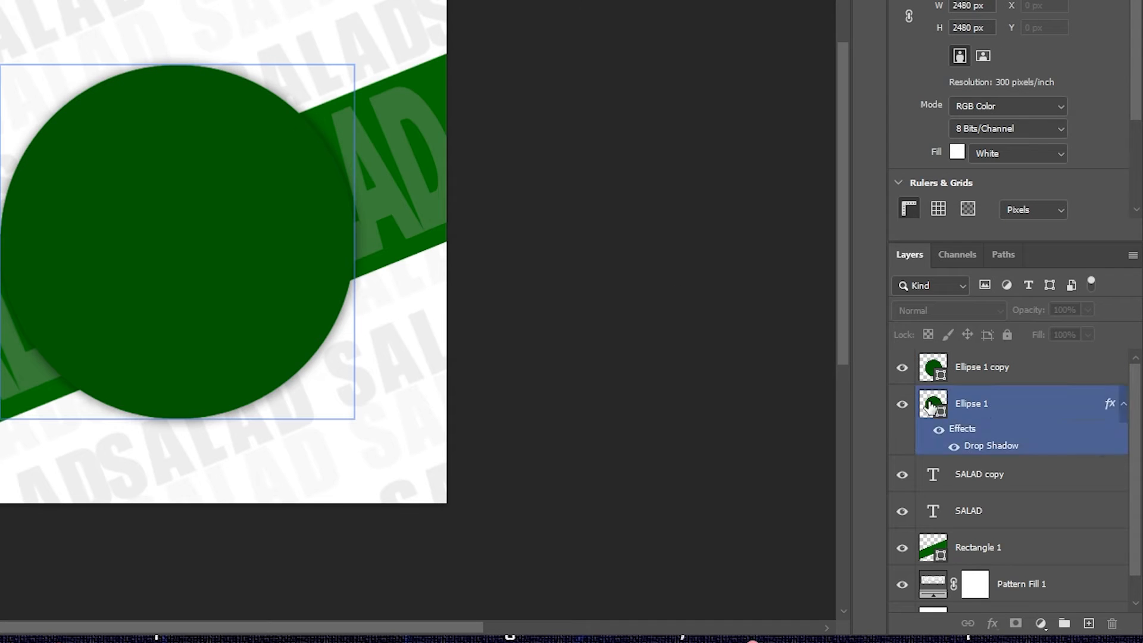
- Shrink the Ellipse 1 copy circle so it fits inside the shadowed green circle
click(1018, 381)
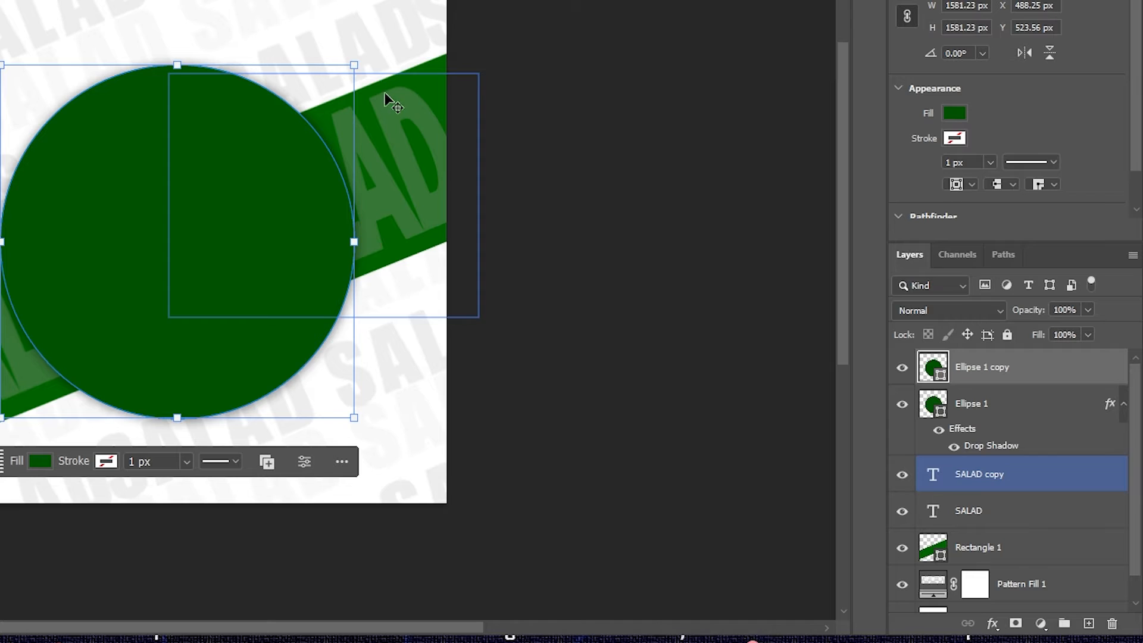
click(352, 67)
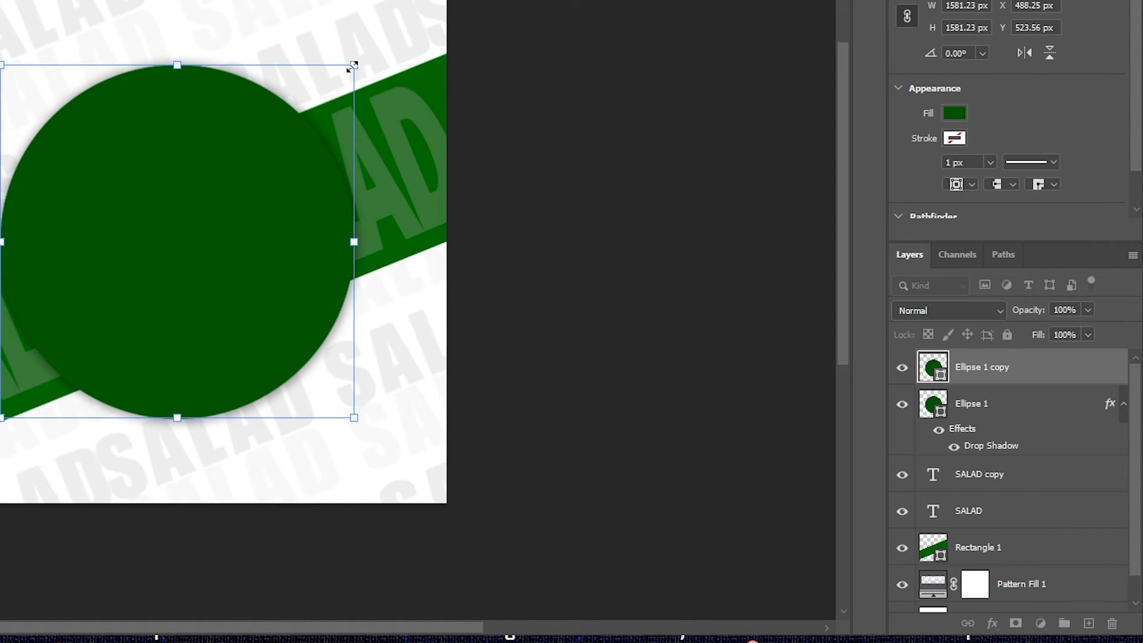
drag(352, 67, 339, 79)
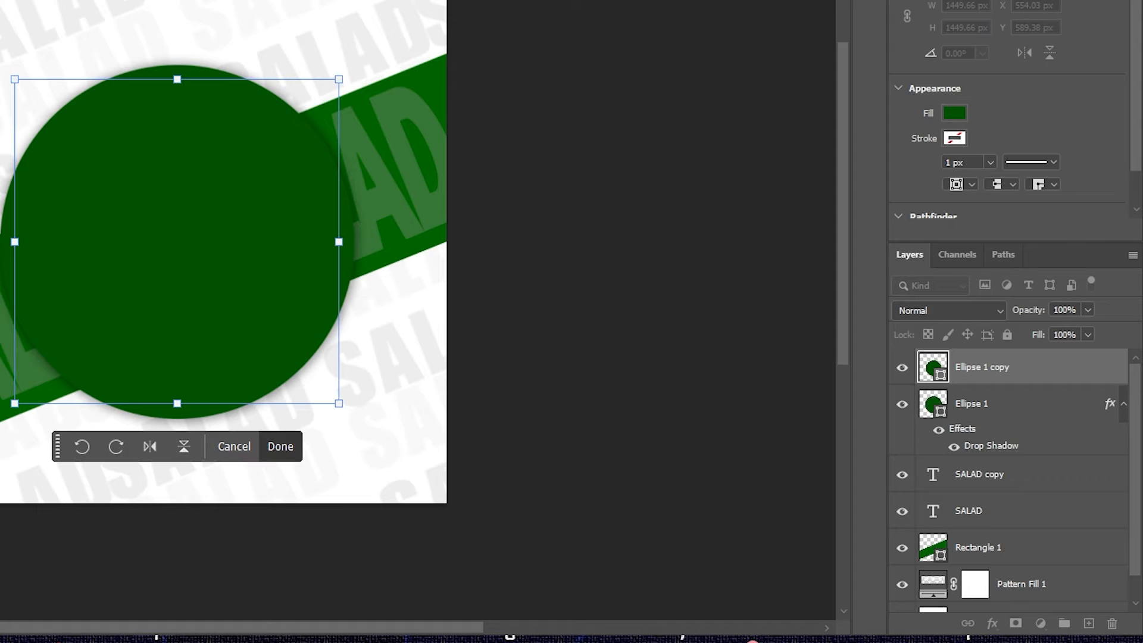
key(Return)
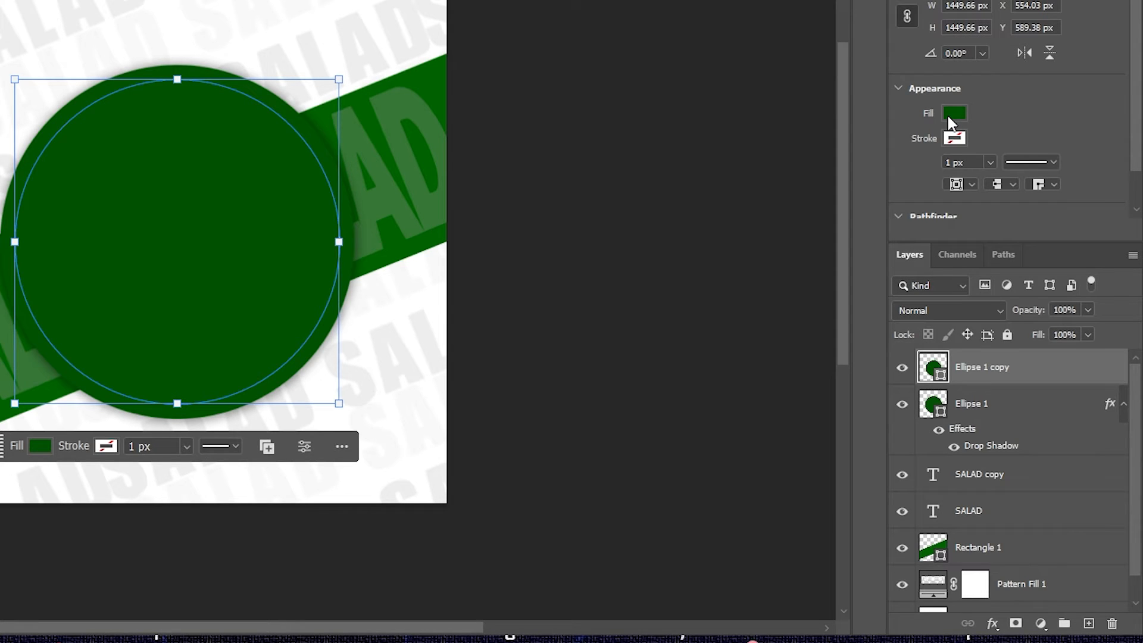
- Give the copied circle no fill and a 15 px white dashed stroke
click(952, 114)
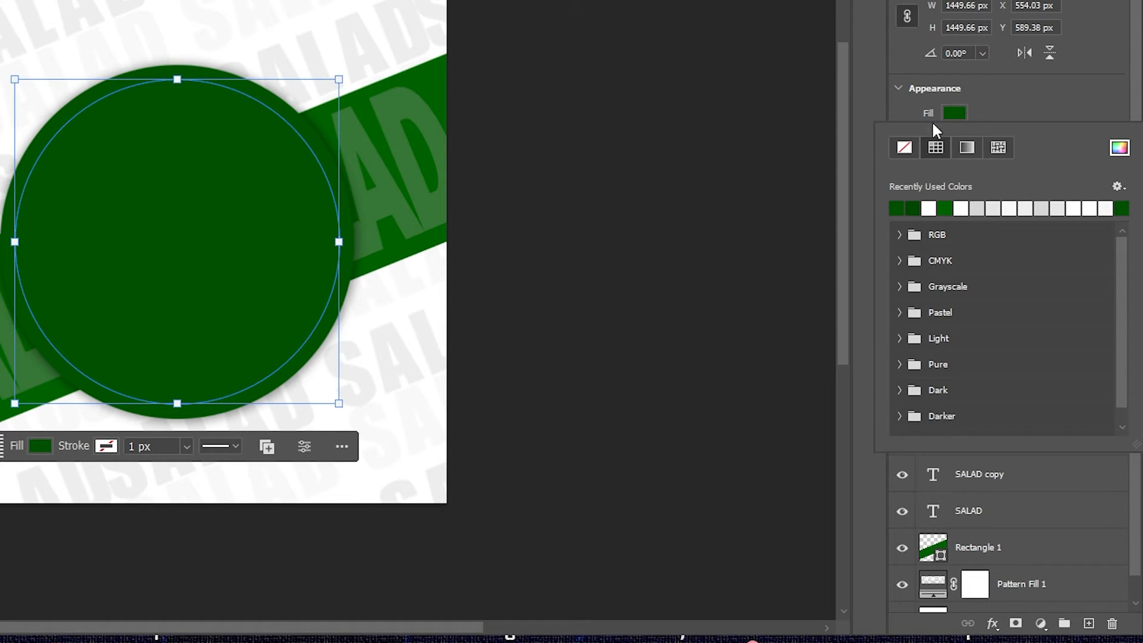
click(905, 155)
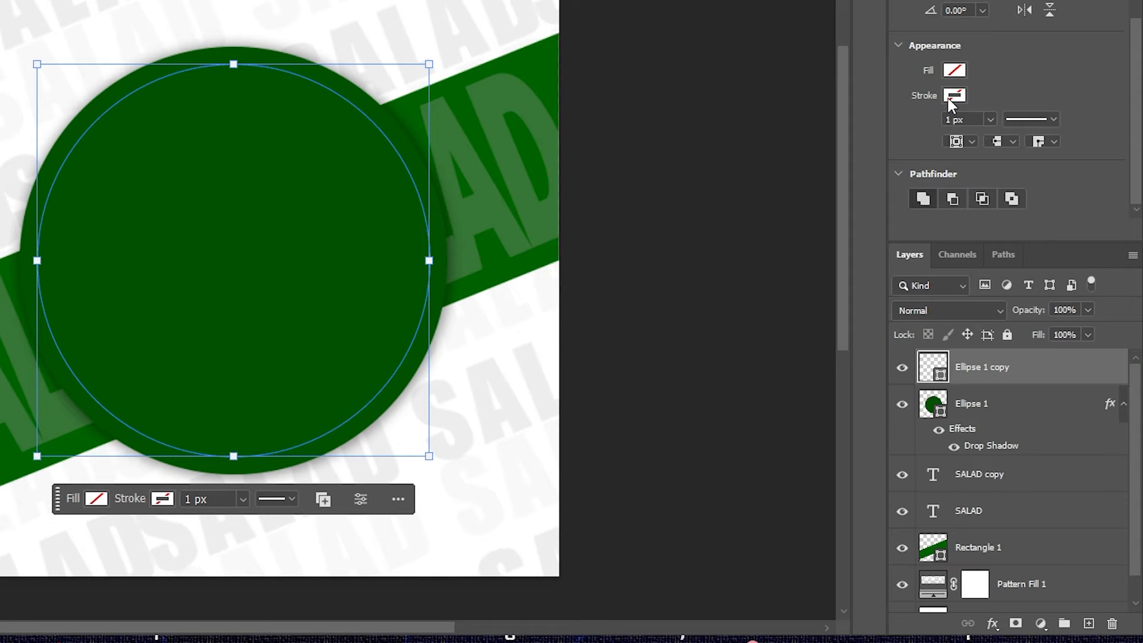
click(953, 97)
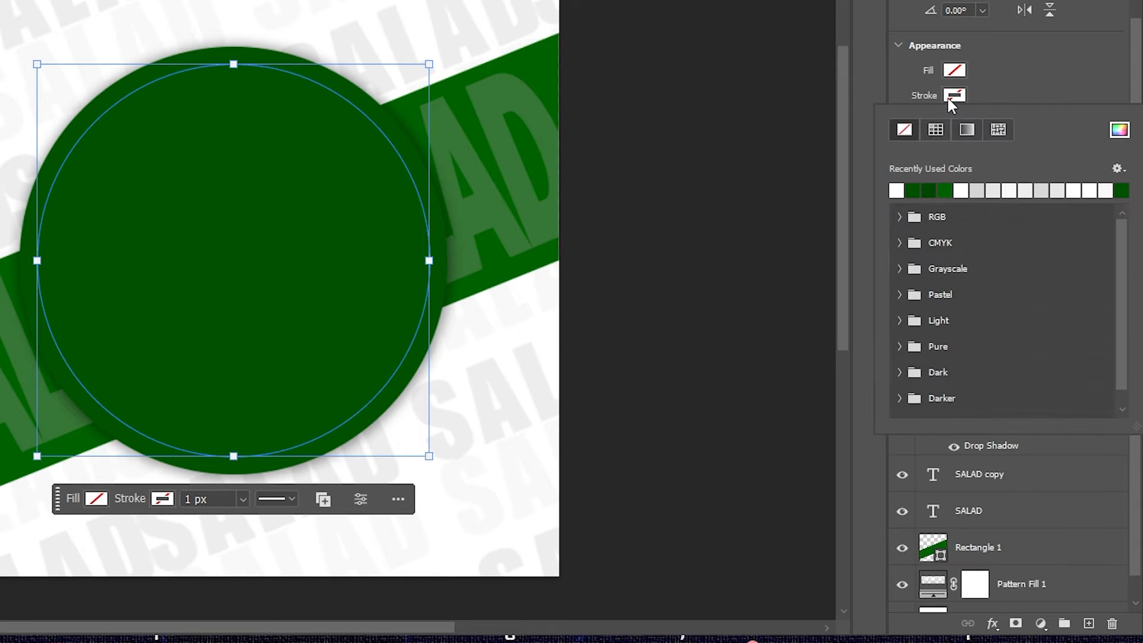
click(896, 191)
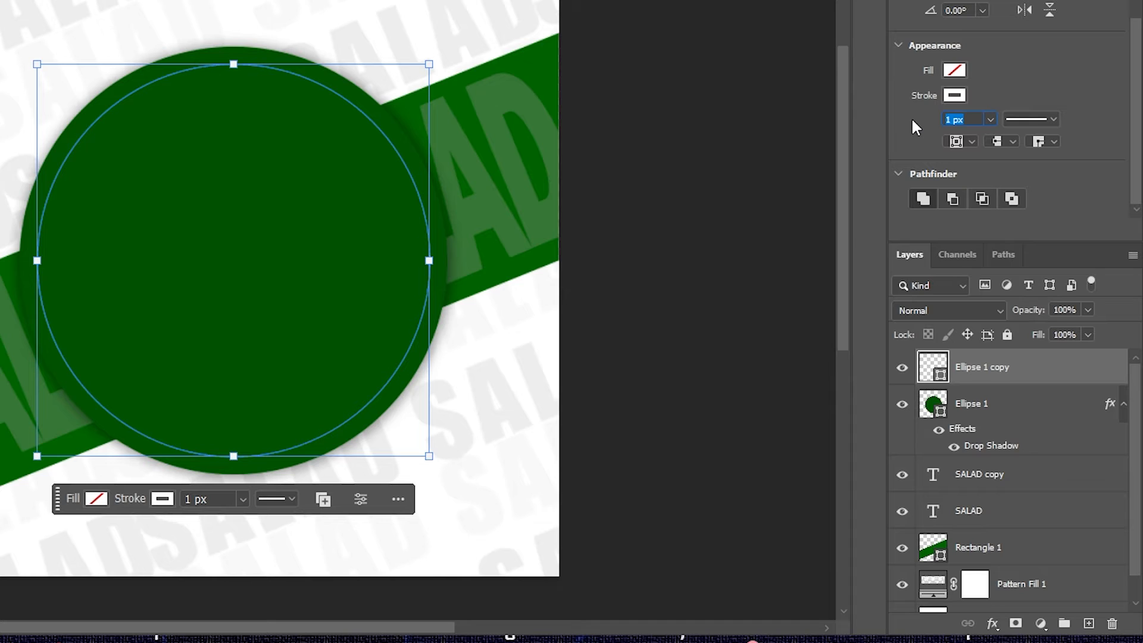
text(15)
key(Return)
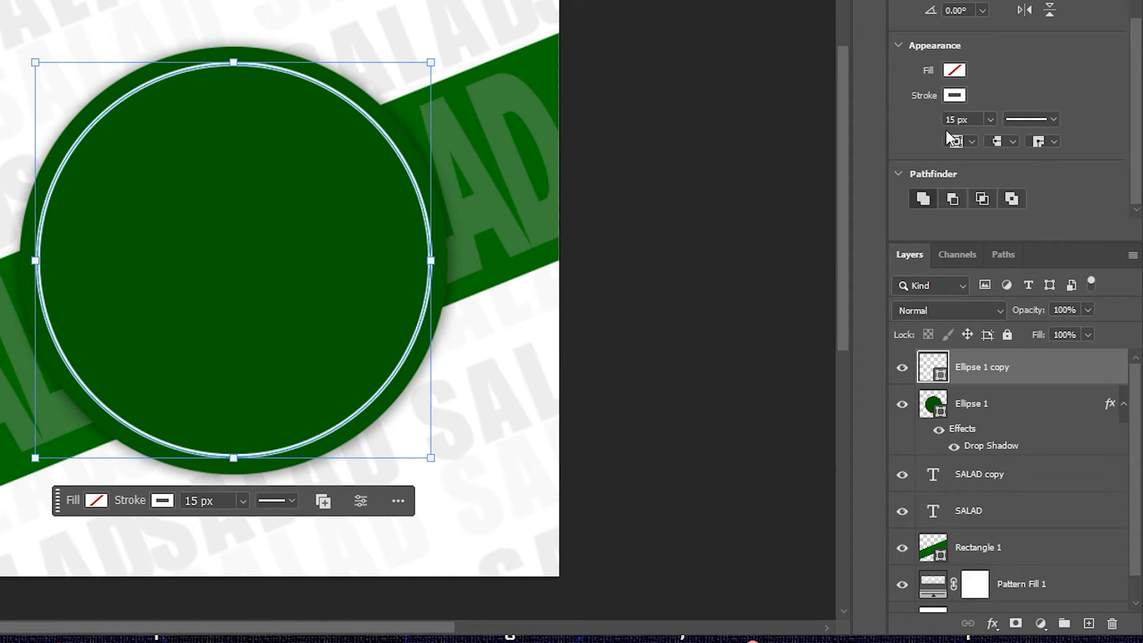
click(1055, 118)
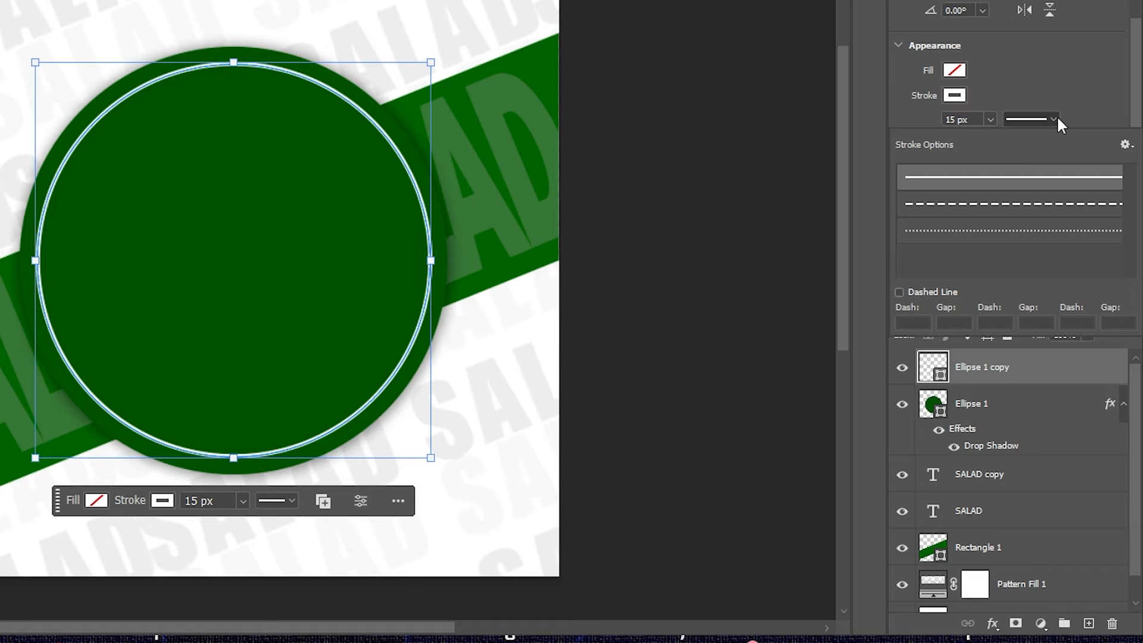
click(994, 208)
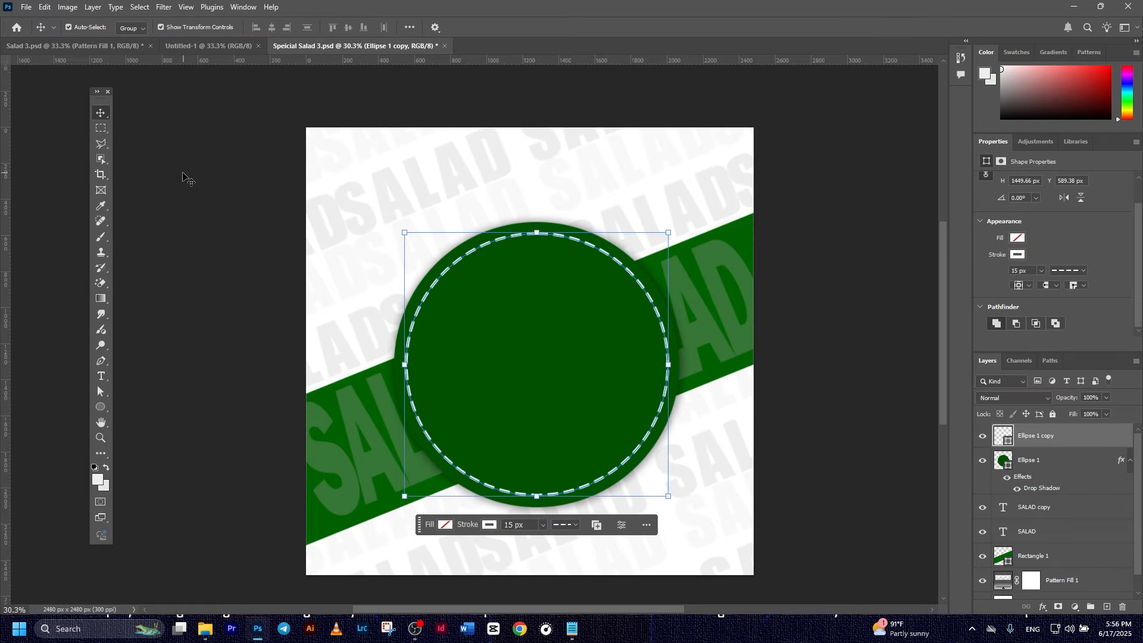
click(183, 174)
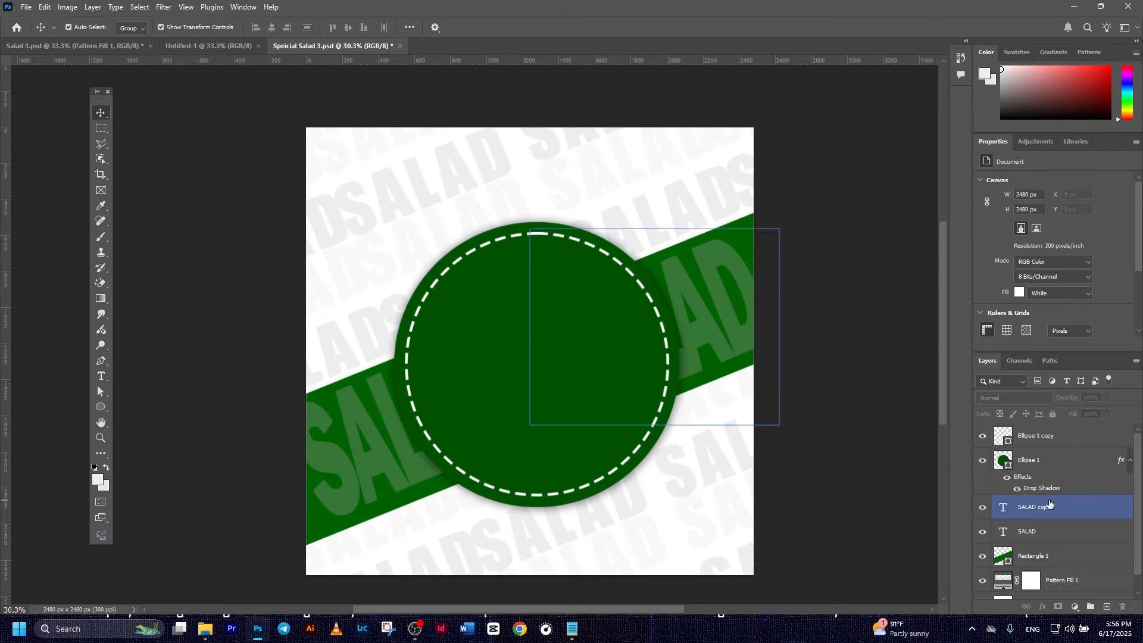
scroll(710, 373, down, 2)
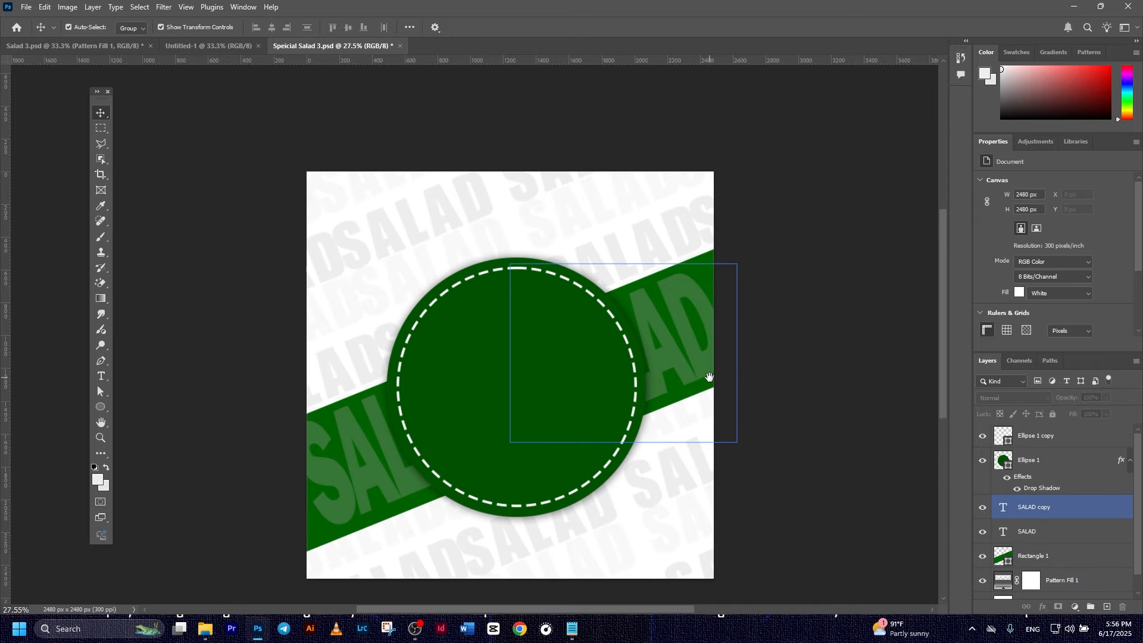
click(1037, 440)
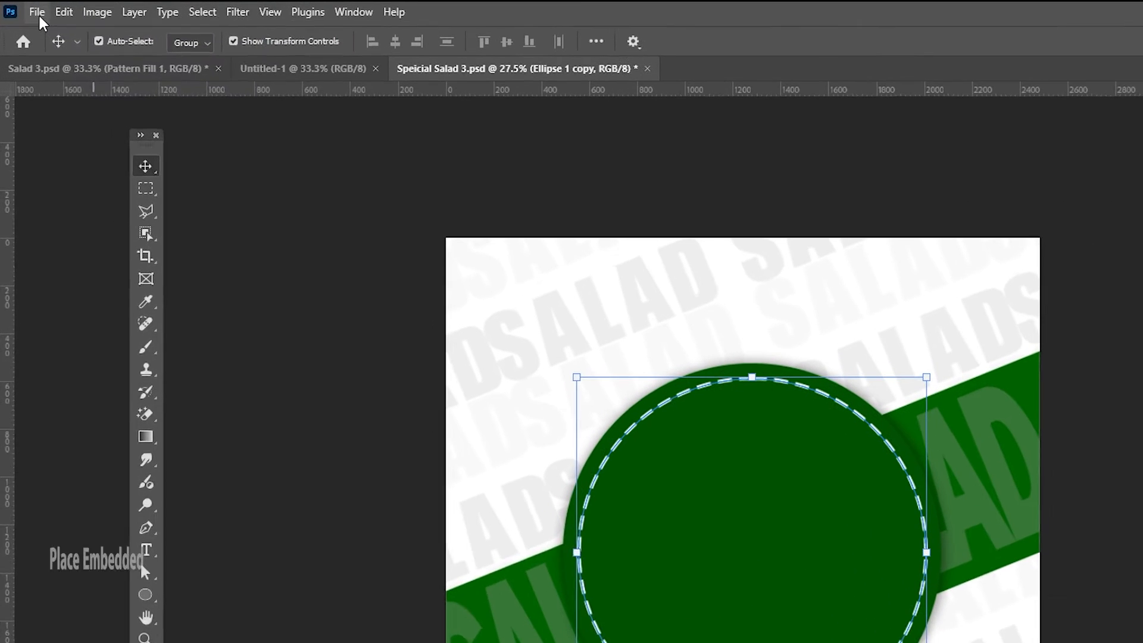
- Embed Salad.png and scale it to about 78.88%, centred inside the dashed ring
click(26, 7)
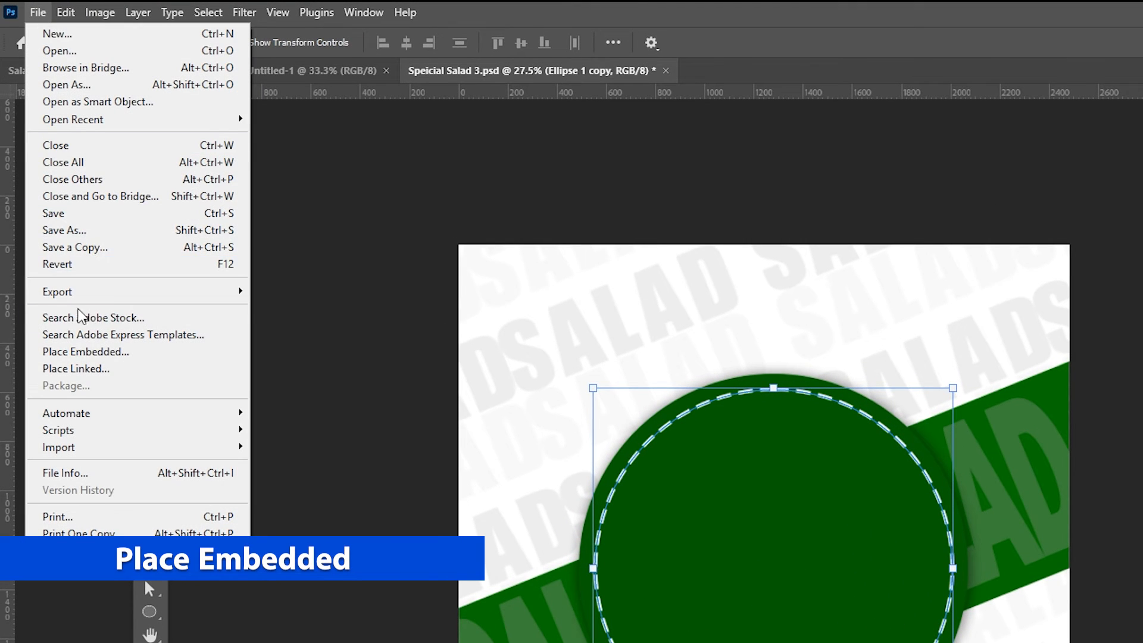
click(92, 352)
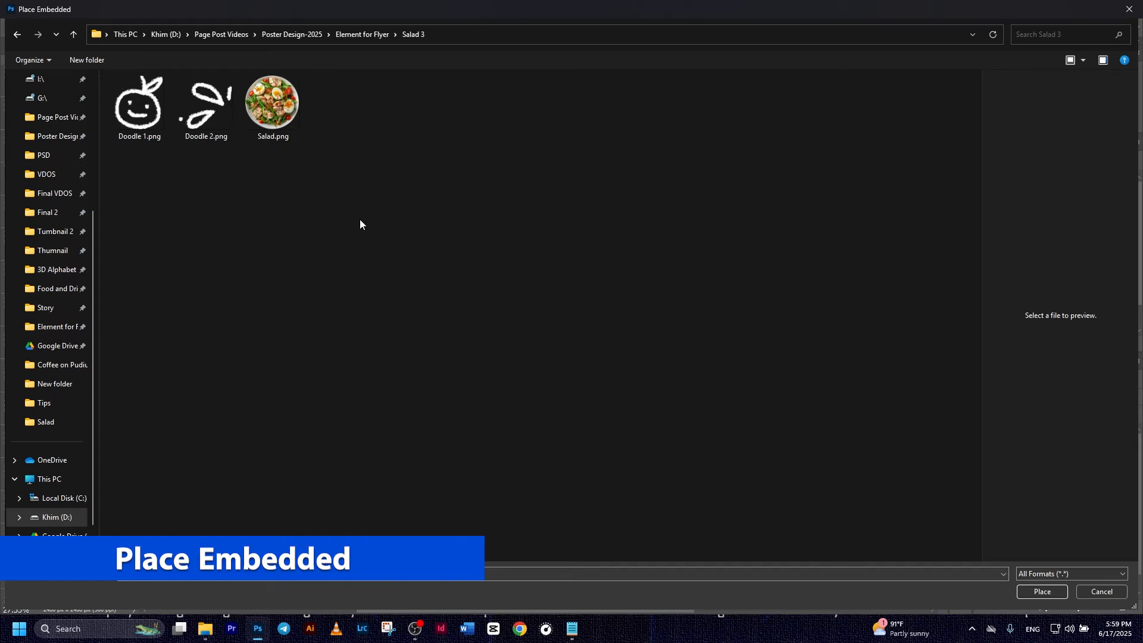
double_click(287, 123)
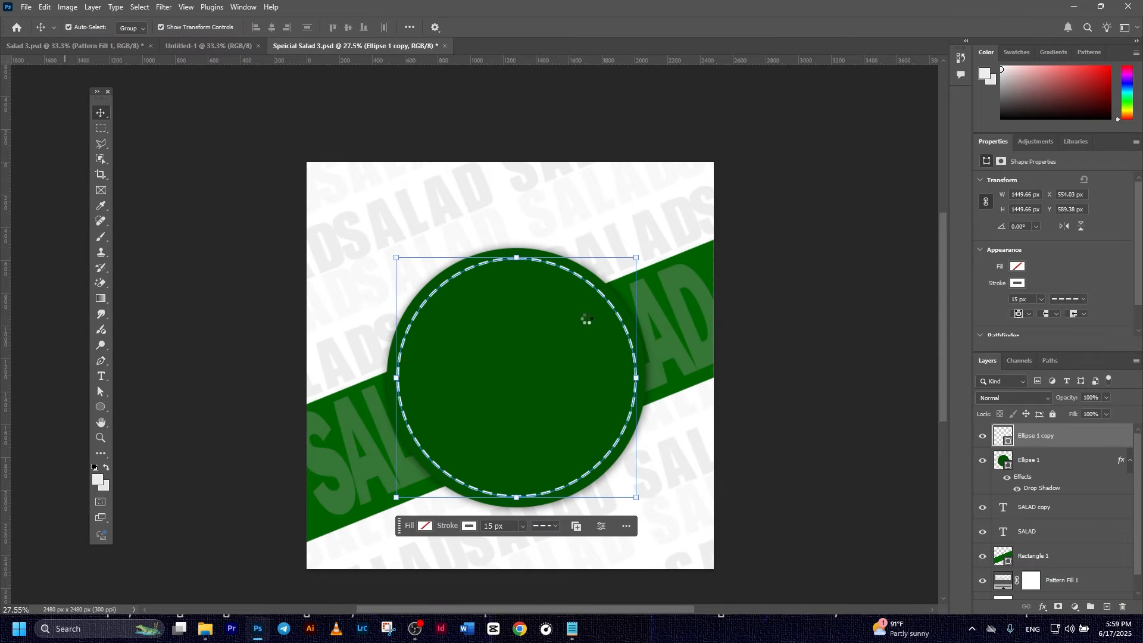
drag(653, 221, 615, 260)
drag(538, 347, 545, 359)
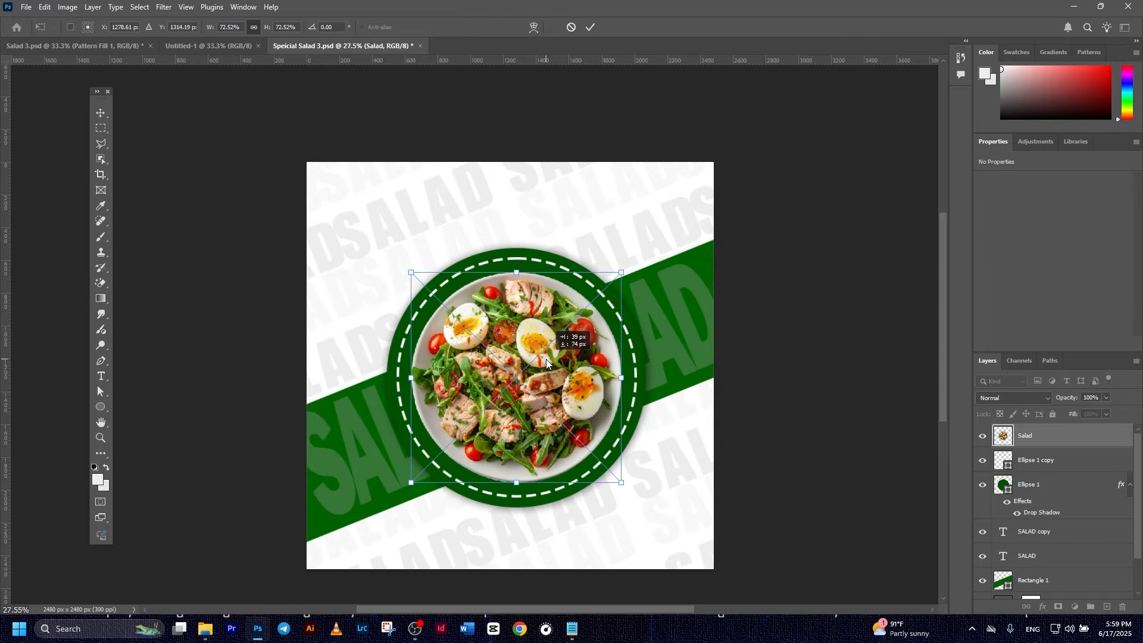
drag(621, 272, 632, 264)
click(588, 28)
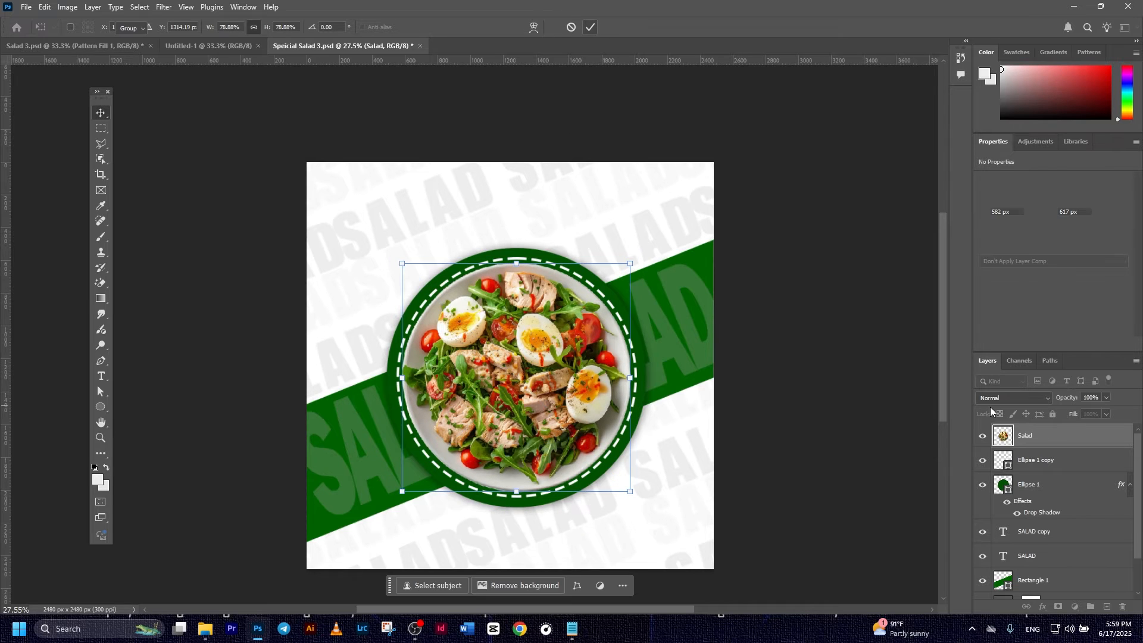
shift+click(1039, 460)
shift+click(1038, 489)
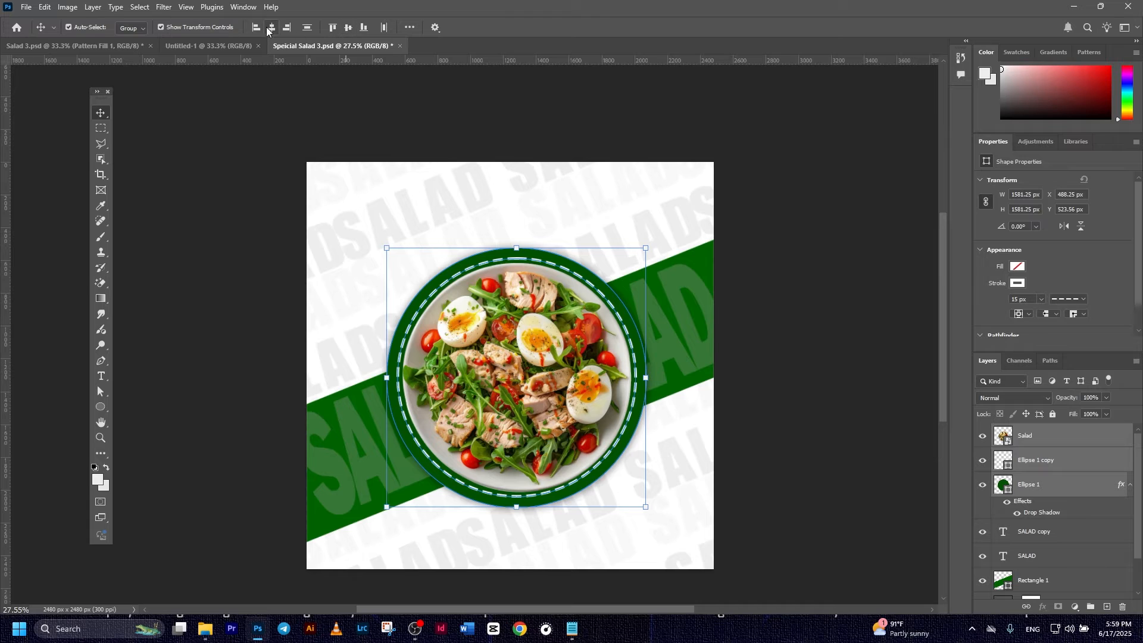
- Align the dashed ring's horizontal centre with the green Ellipse 1 circle
click(833, 412)
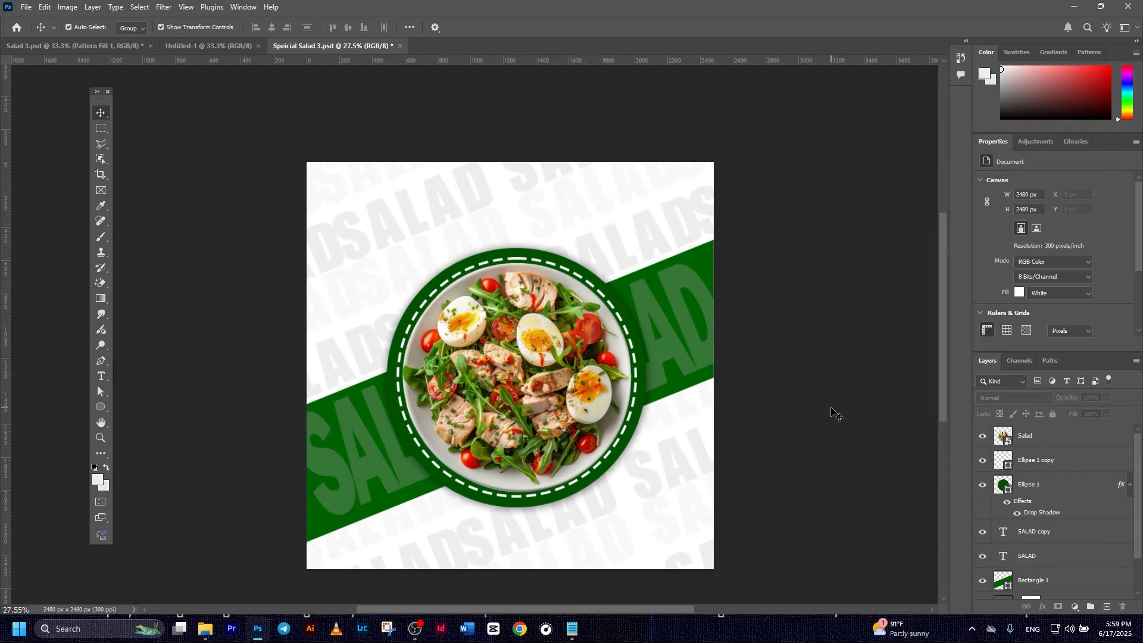
click(1036, 460)
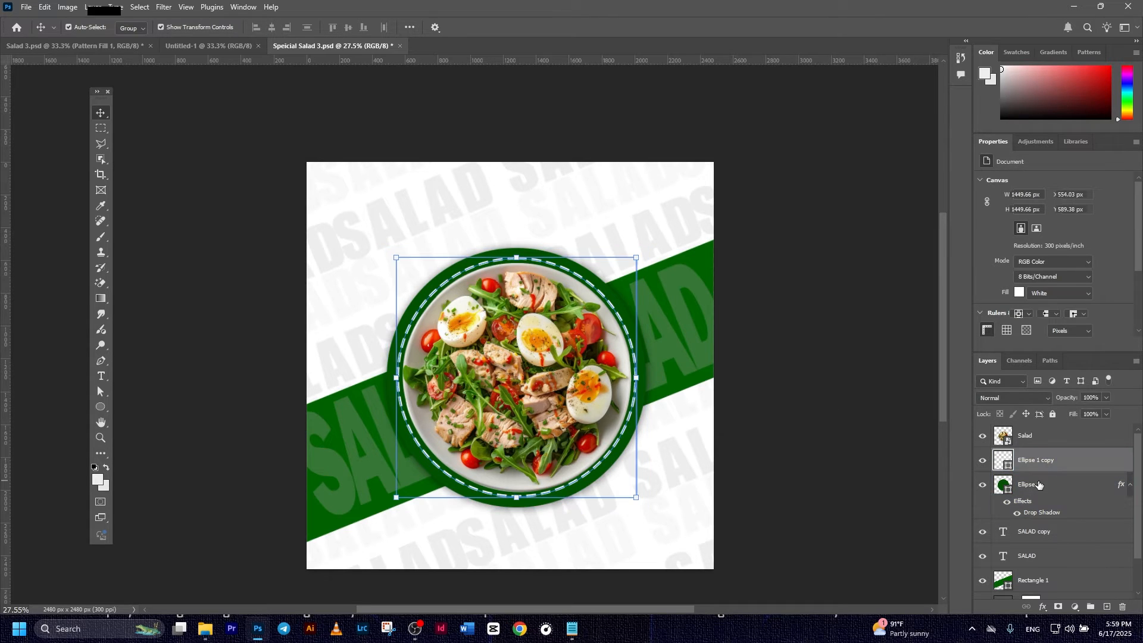
shift+click(1039, 485)
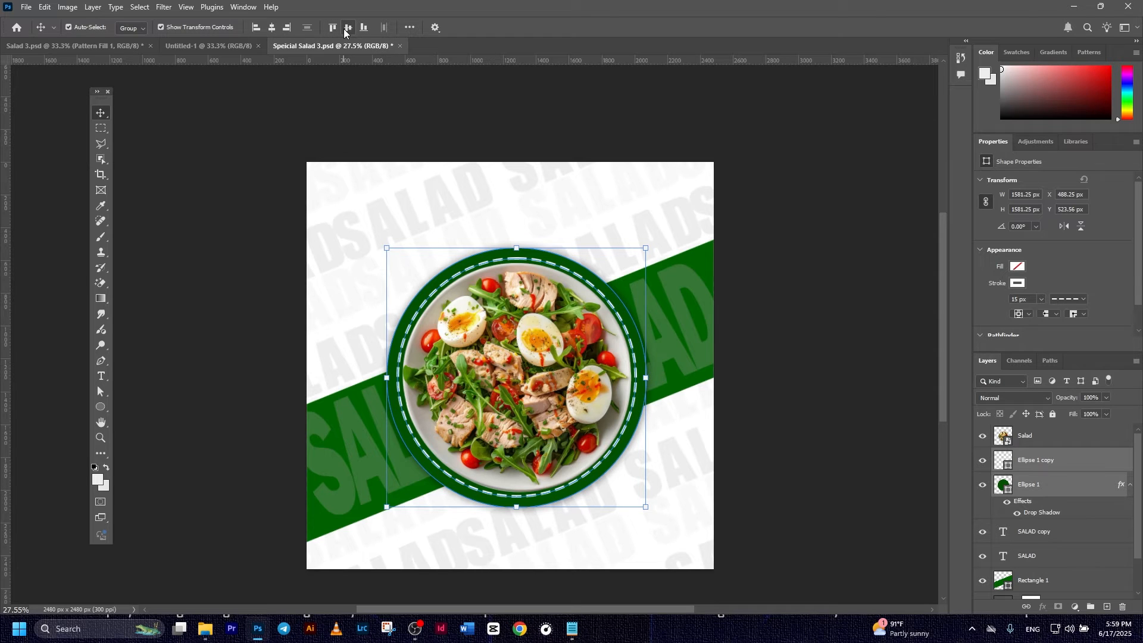
click(286, 28)
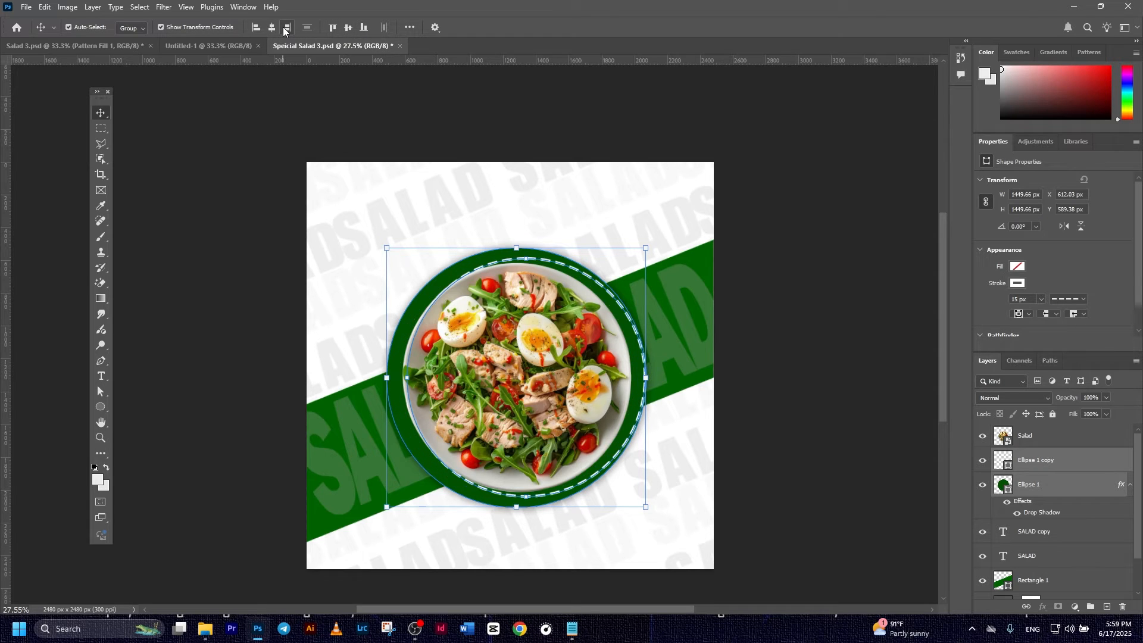
click(272, 28)
click(798, 332)
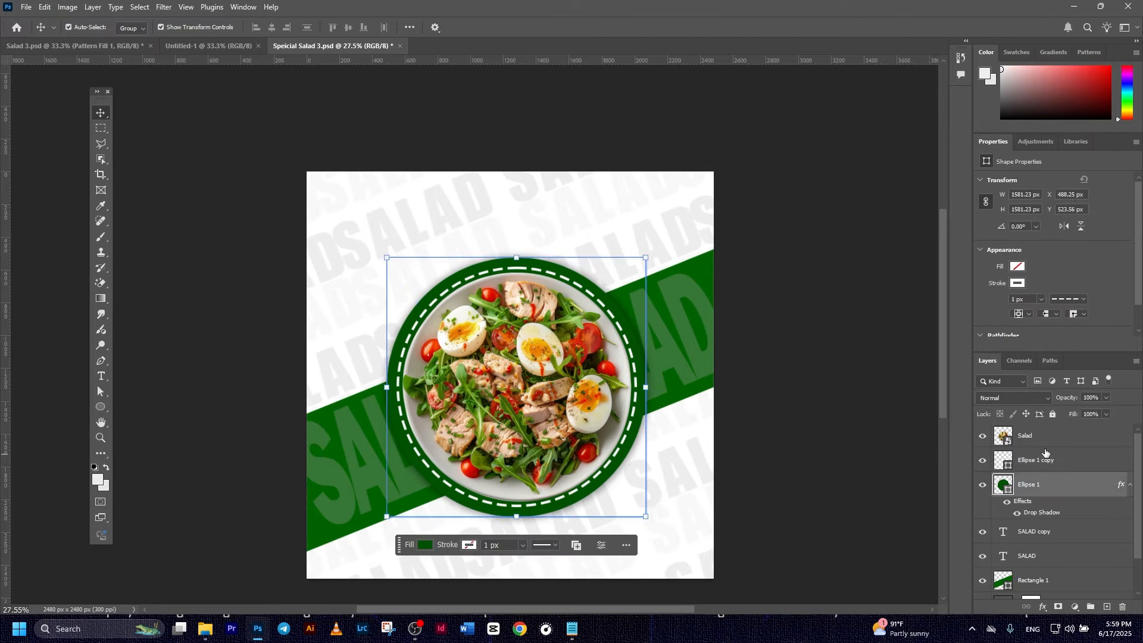
- Scale the Salad photo and dashed ring together to 103.71%
click(1045, 455)
click(1038, 442)
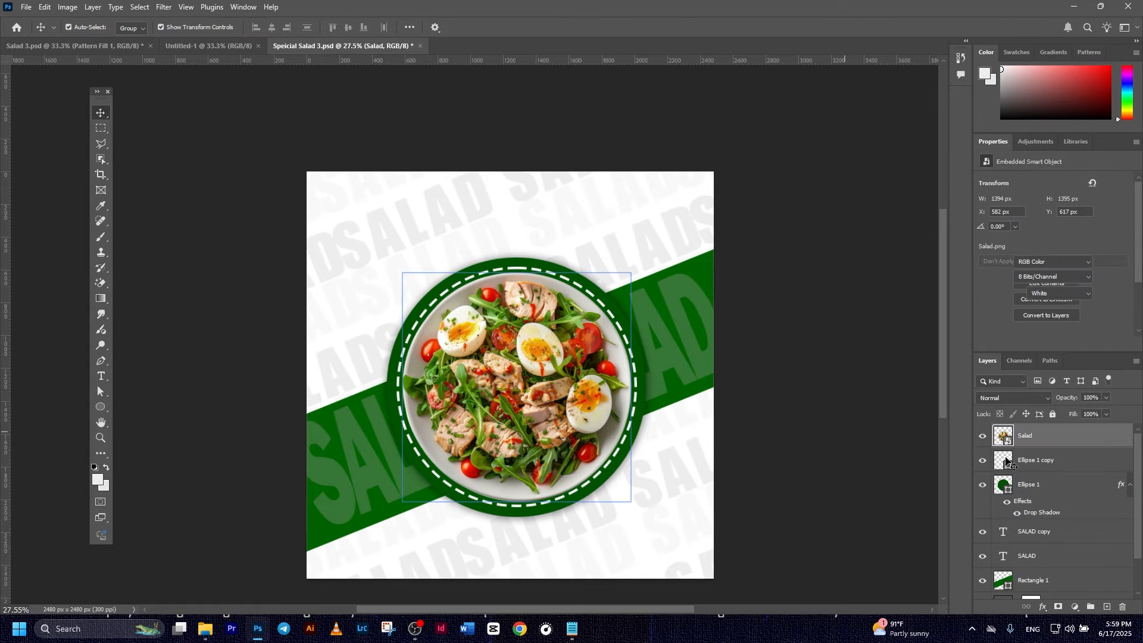
shift+click(1039, 460)
key(ctrl+t)
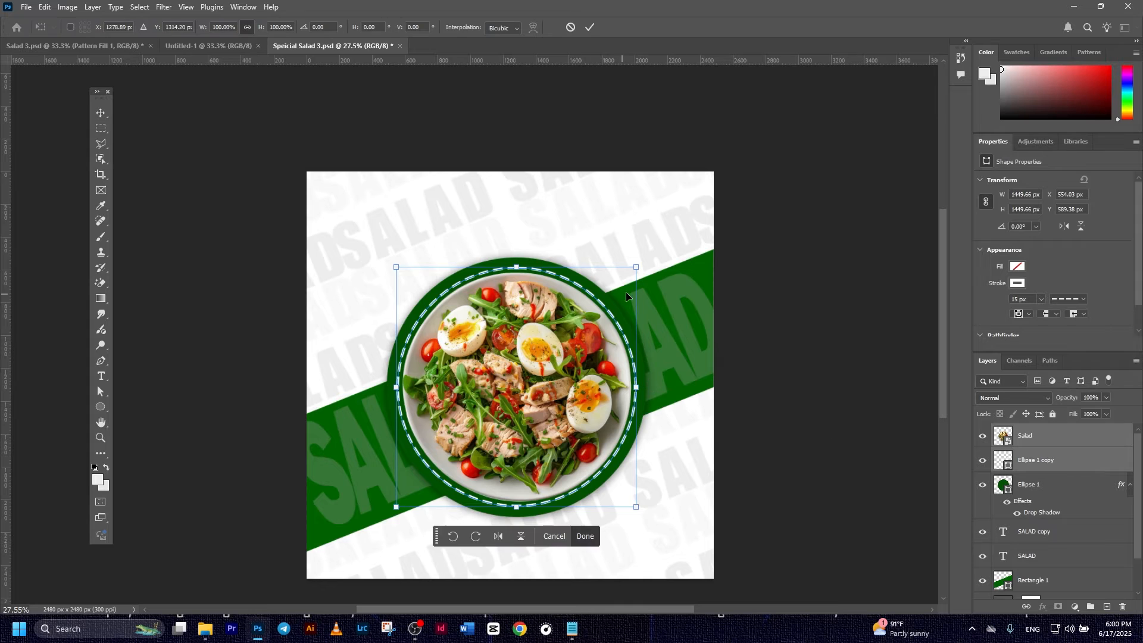
drag(638, 270, 644, 268)
click(595, 27)
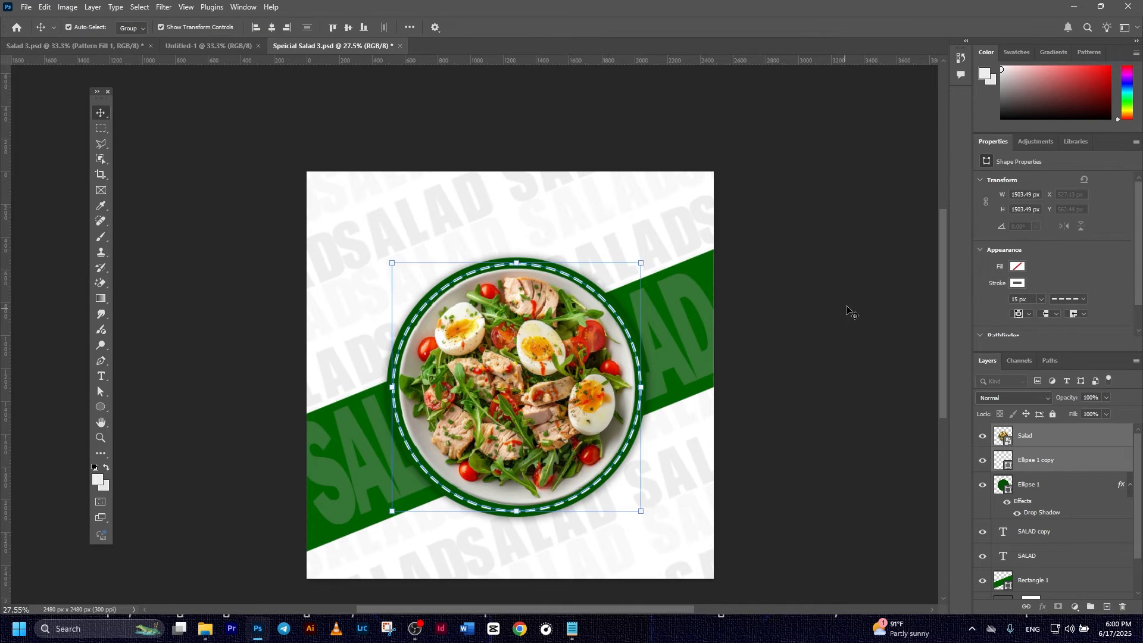
click(850, 315)
click(1048, 438)
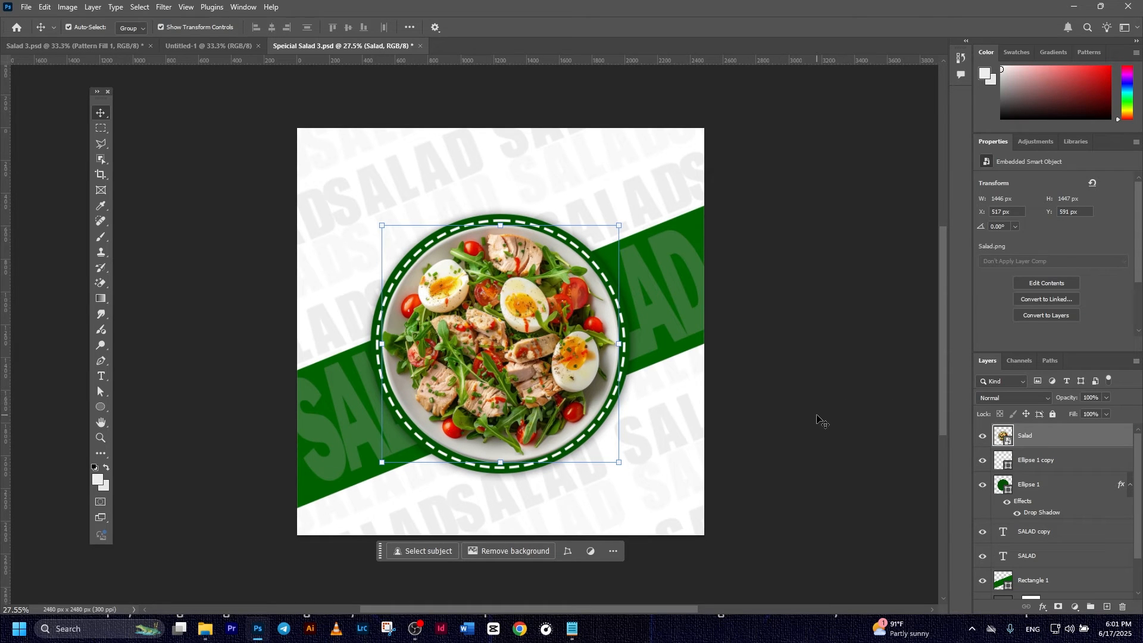
- Set the Ellipse tool to a white fill with a 5 px green outline
click(102, 407)
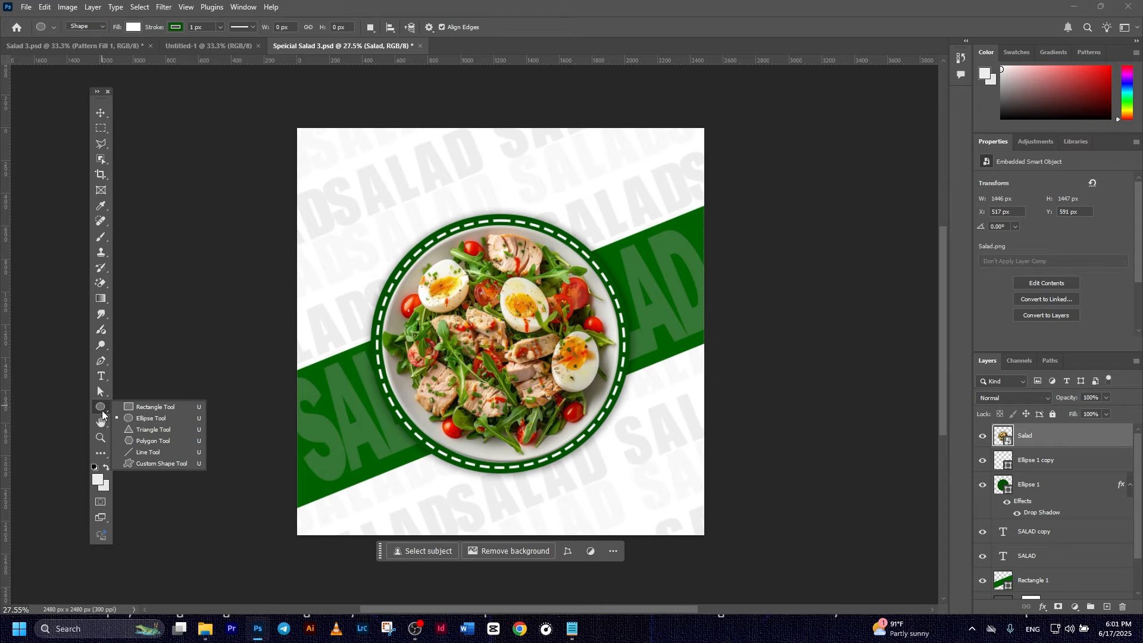
click(144, 418)
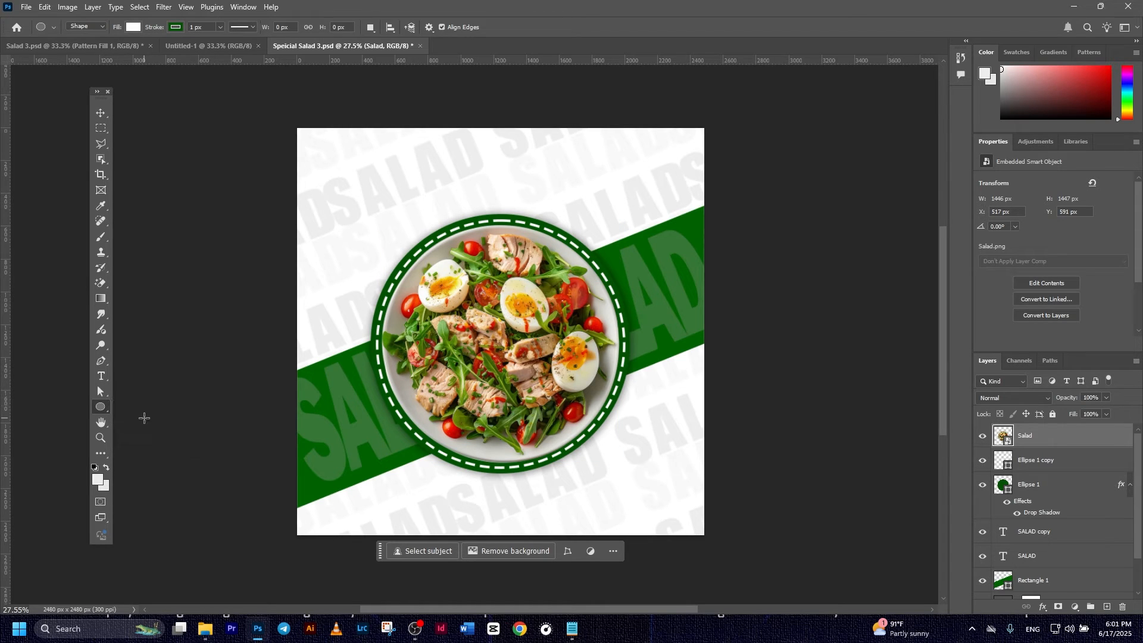
click(133, 26)
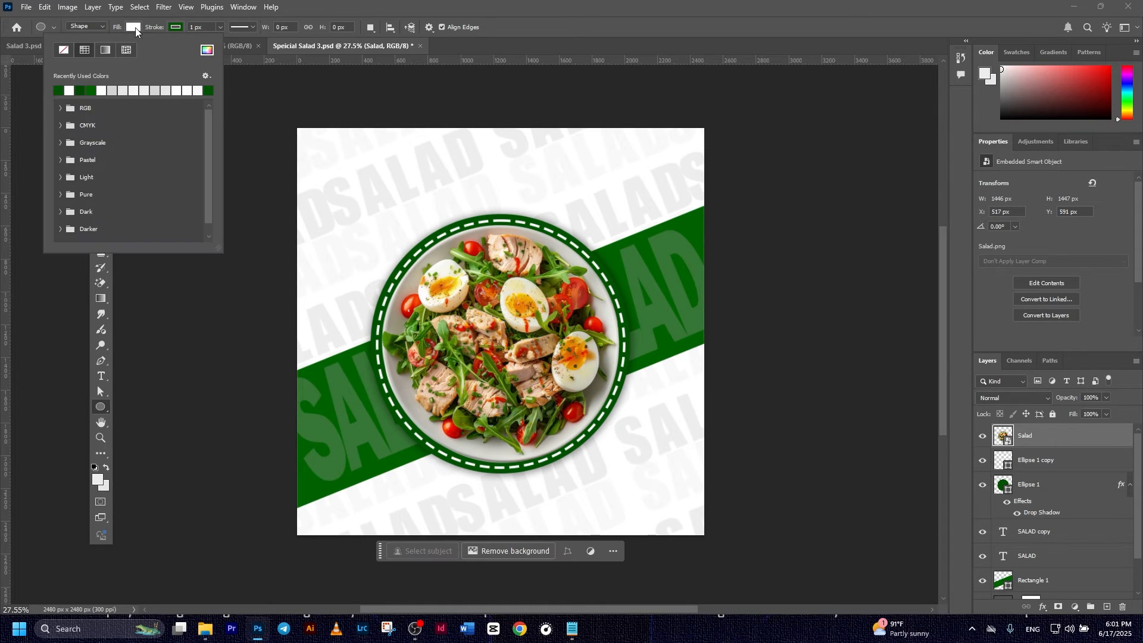
click(177, 26)
click(112, 89)
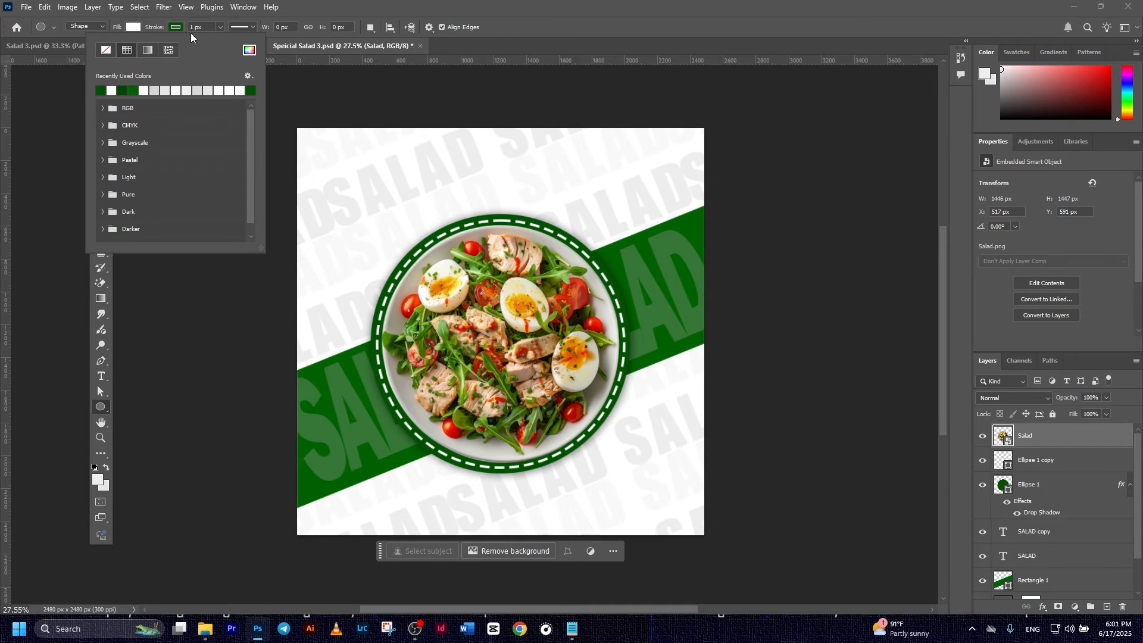
click(205, 27)
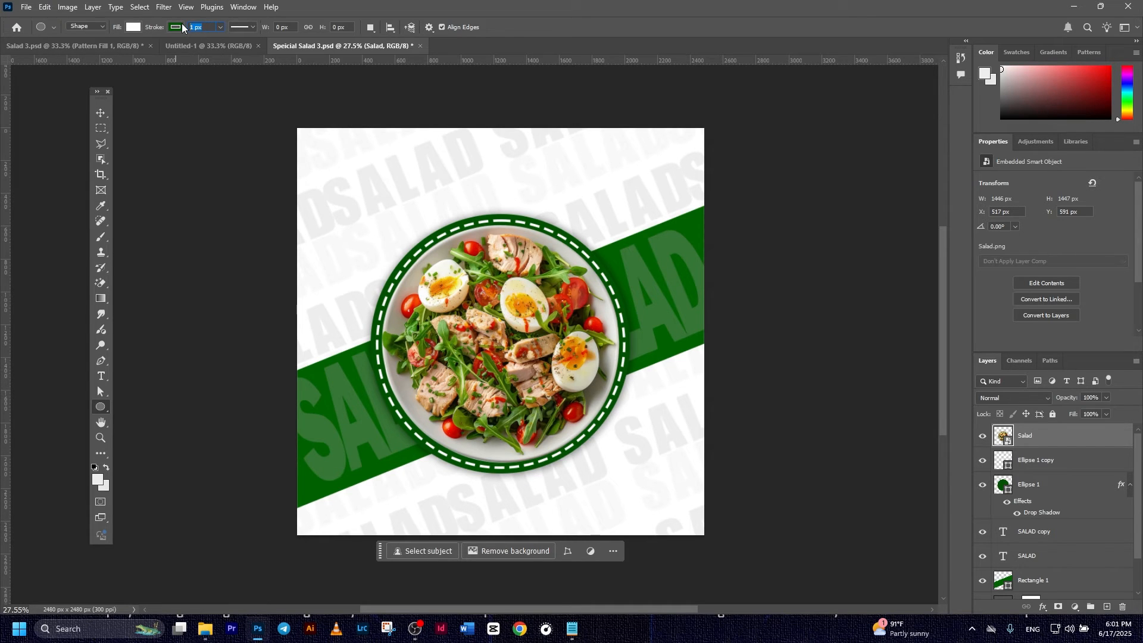
text(5)
- Draw a 511 px circle and move it against the salad plate's lower right edge
drag(611, 423, 693, 525)
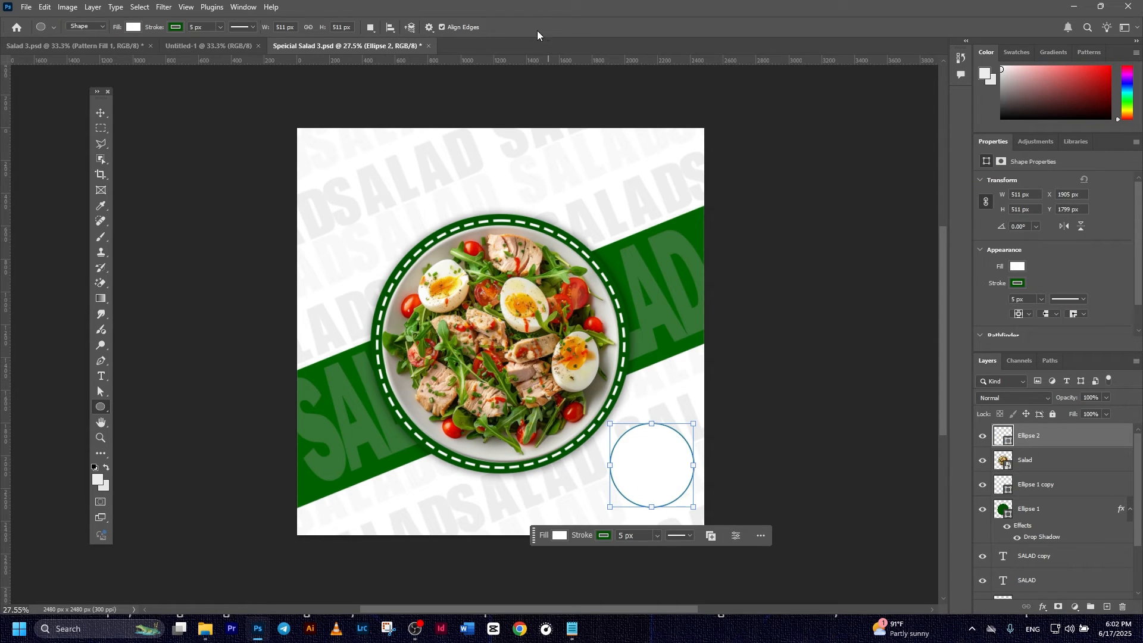
click(100, 113)
drag(649, 476, 631, 441)
click(738, 408)
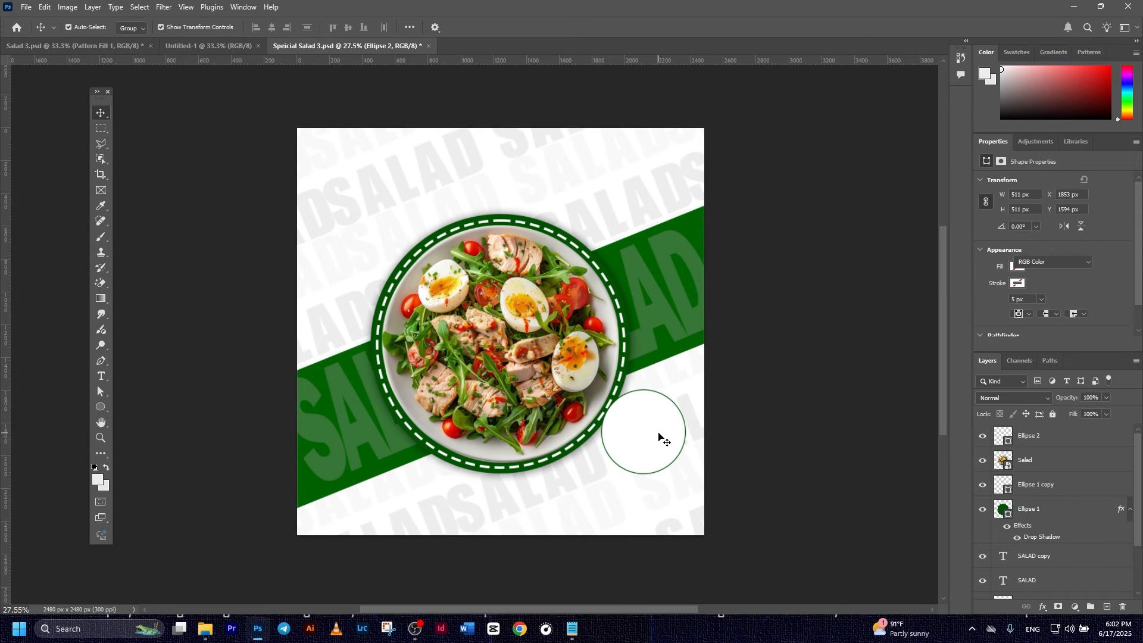
click(658, 436)
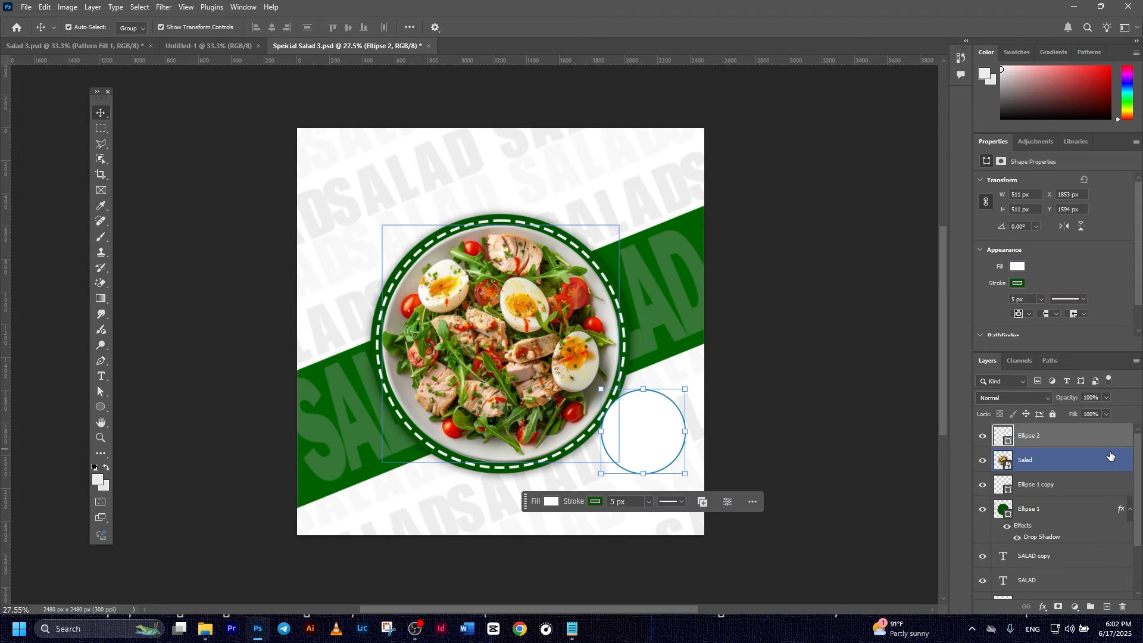
- Duplicate Ellipse 2 and shrink the copy to about 88% around its centre
key(ctrl+j)
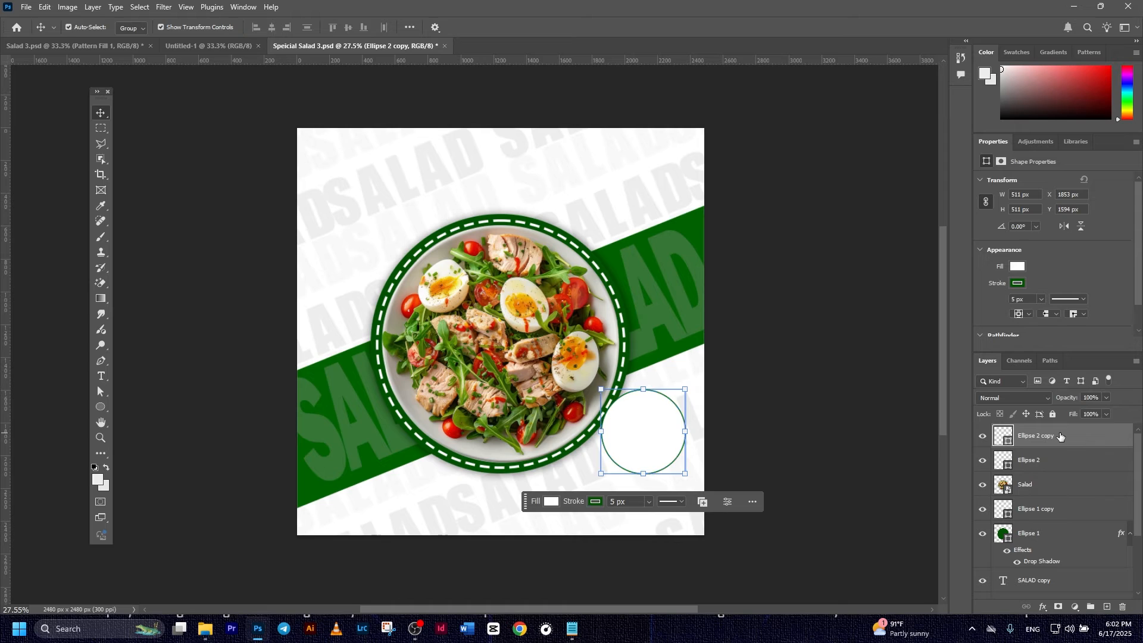
key(ctrl+t)
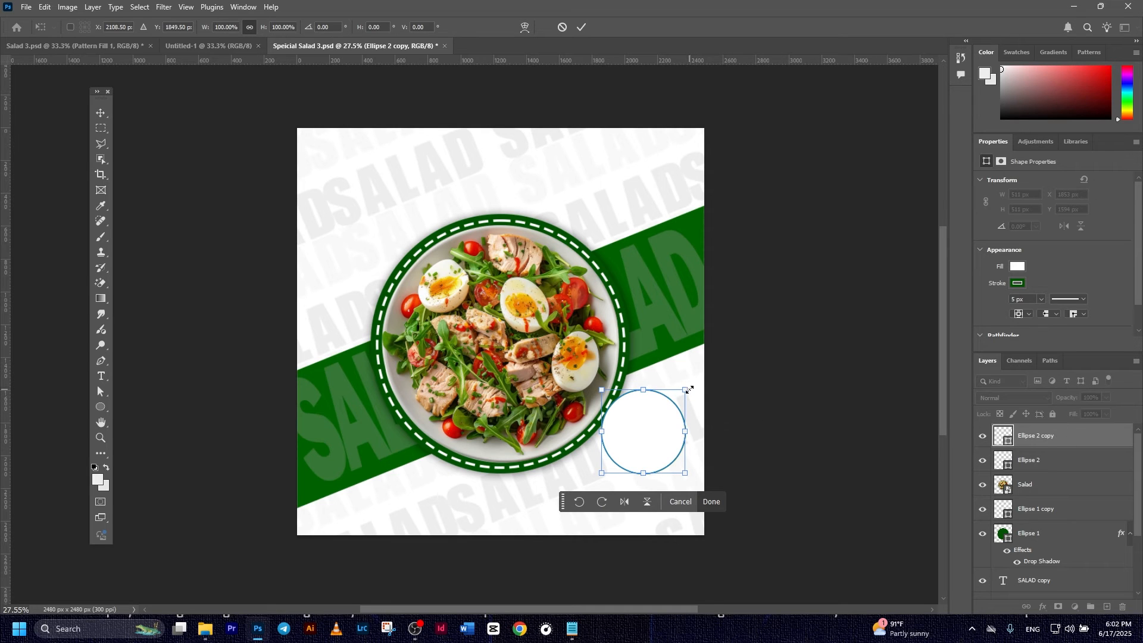
drag(689, 389, 684, 395)
click(581, 27)
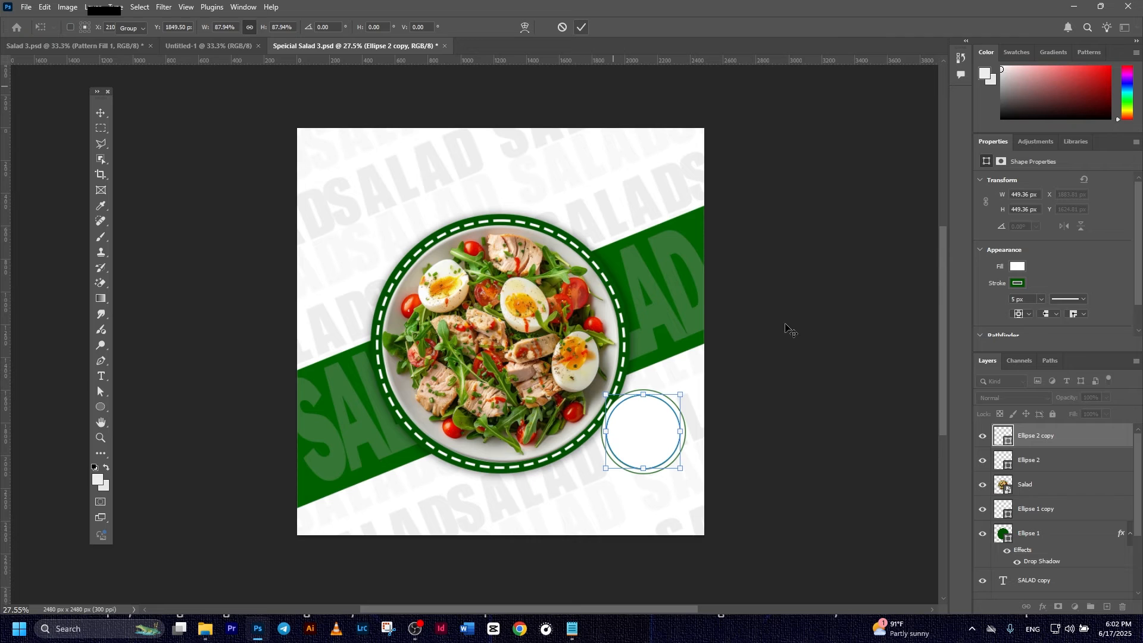
click(663, 434)
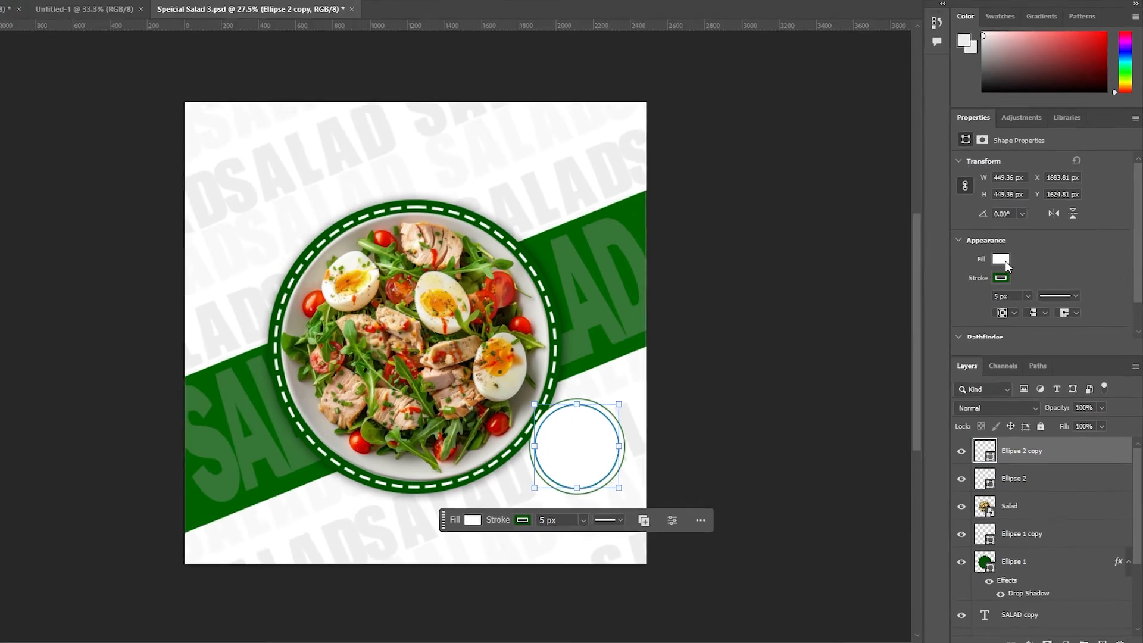
- Give Ellipse 2 copy no fill and a dashed green stroke
click(1005, 260)
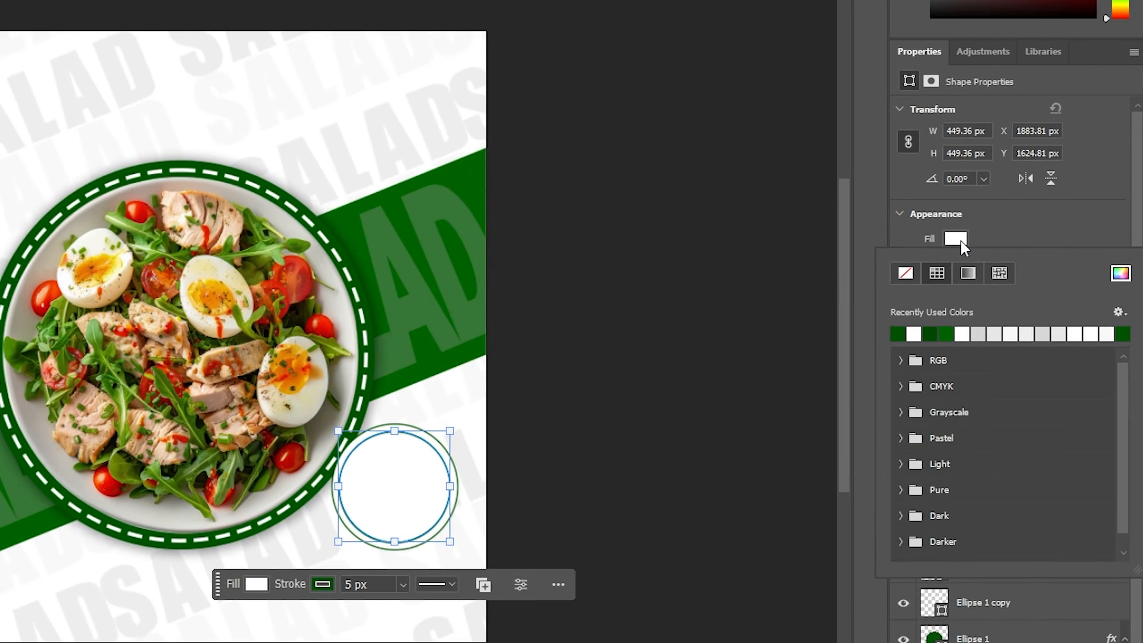
click(907, 273)
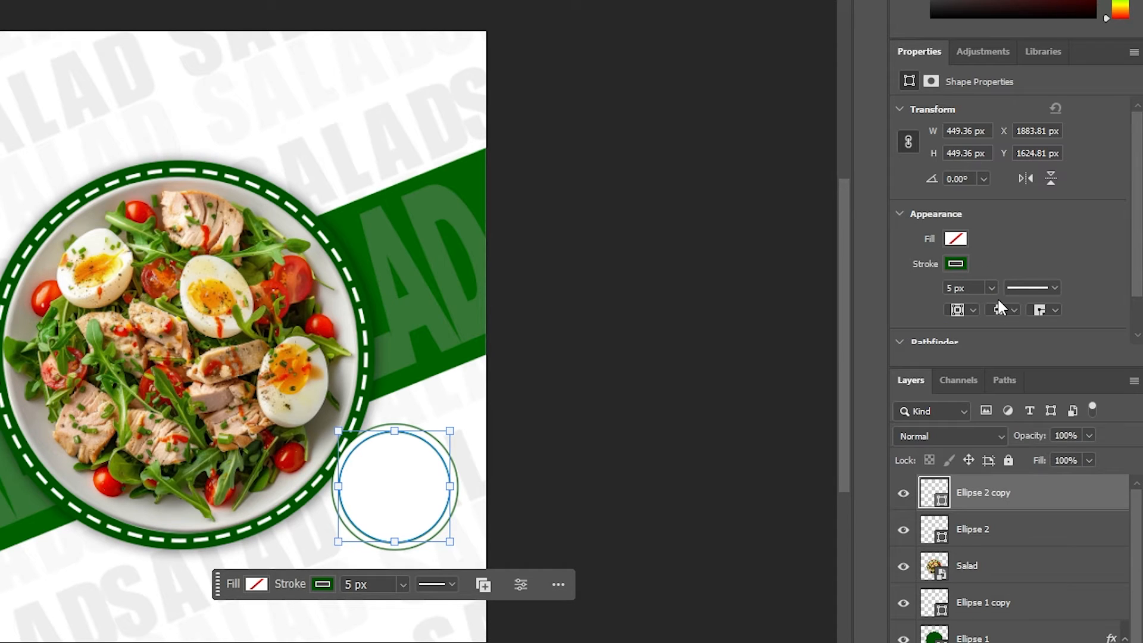
click(1053, 289)
click(972, 373)
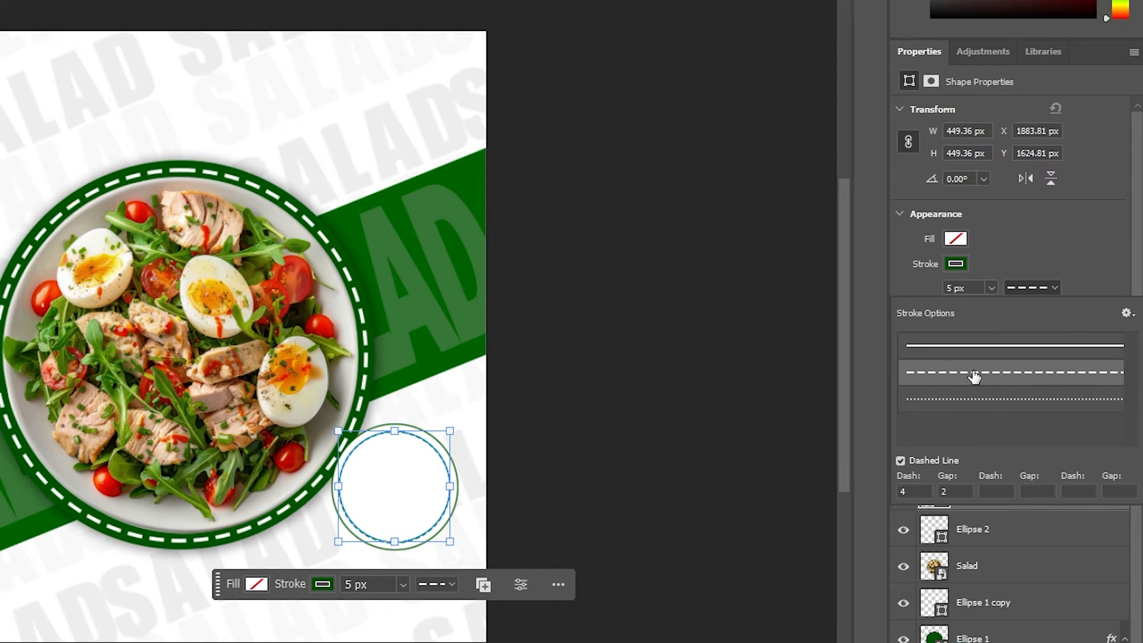
click(467, 500)
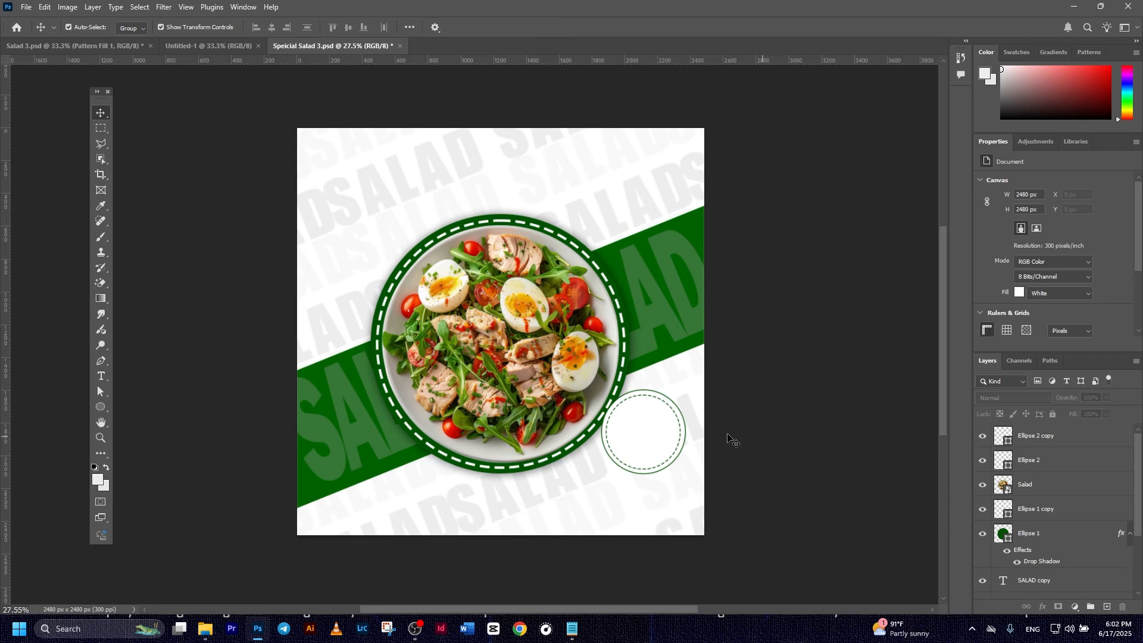
scroll(699, 439, up, 2)
- Add dark green 'Only' text in colour 006100 and move it into the dashed circle
drag(676, 468, 702, 409)
scroll(671, 416, up, 4)
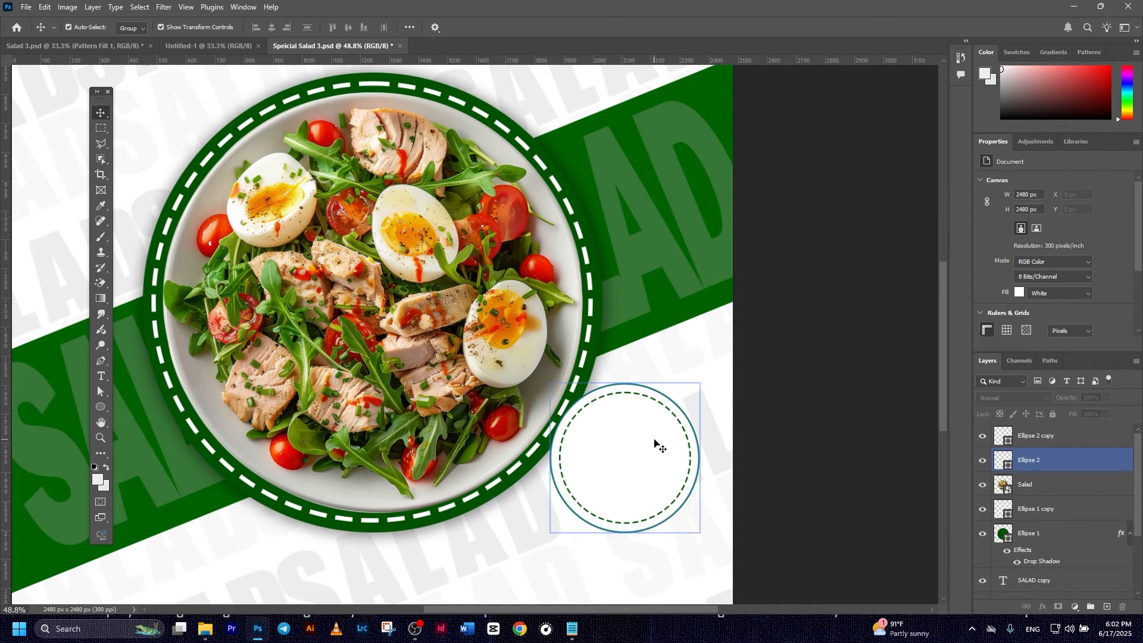
click(1052, 441)
key(ctrl+0)
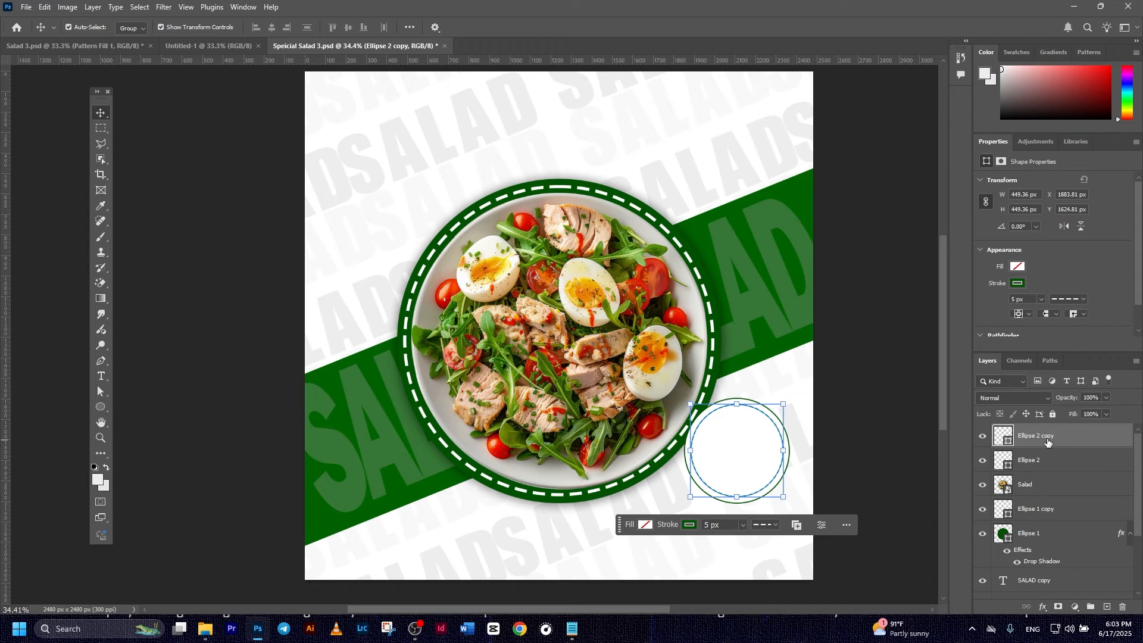
click(102, 376)
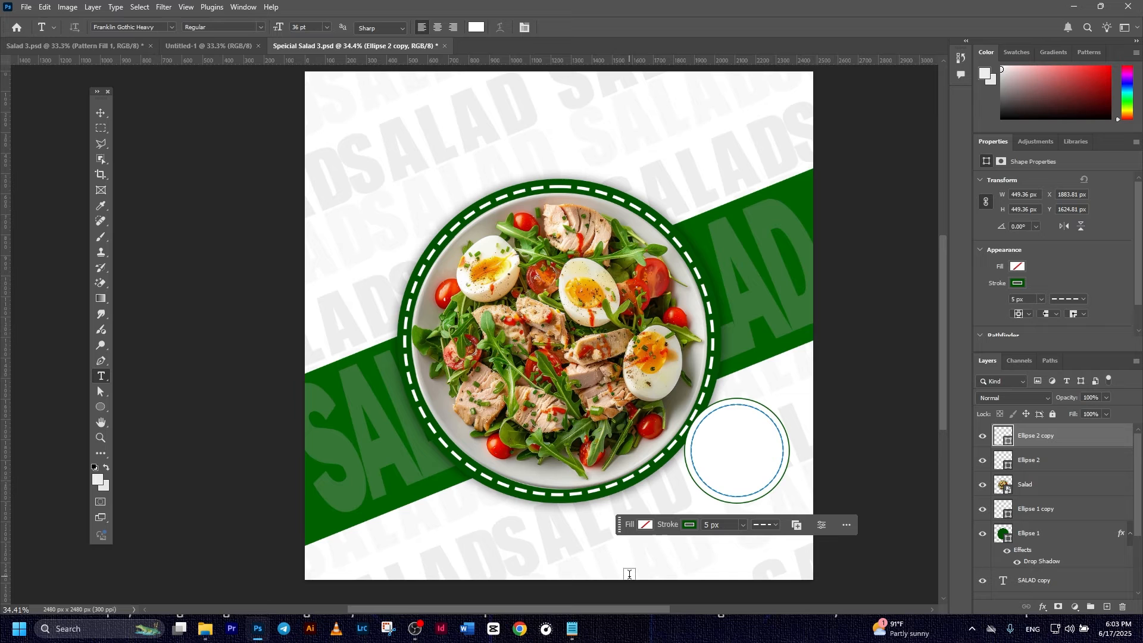
click(655, 571)
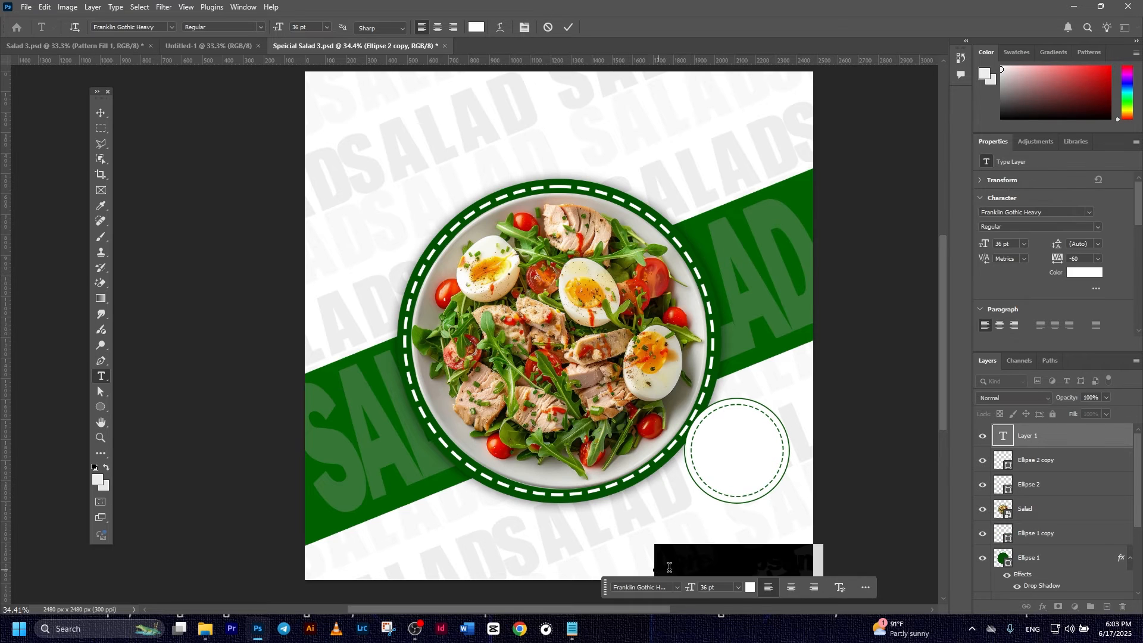
click(750, 589)
click(775, 350)
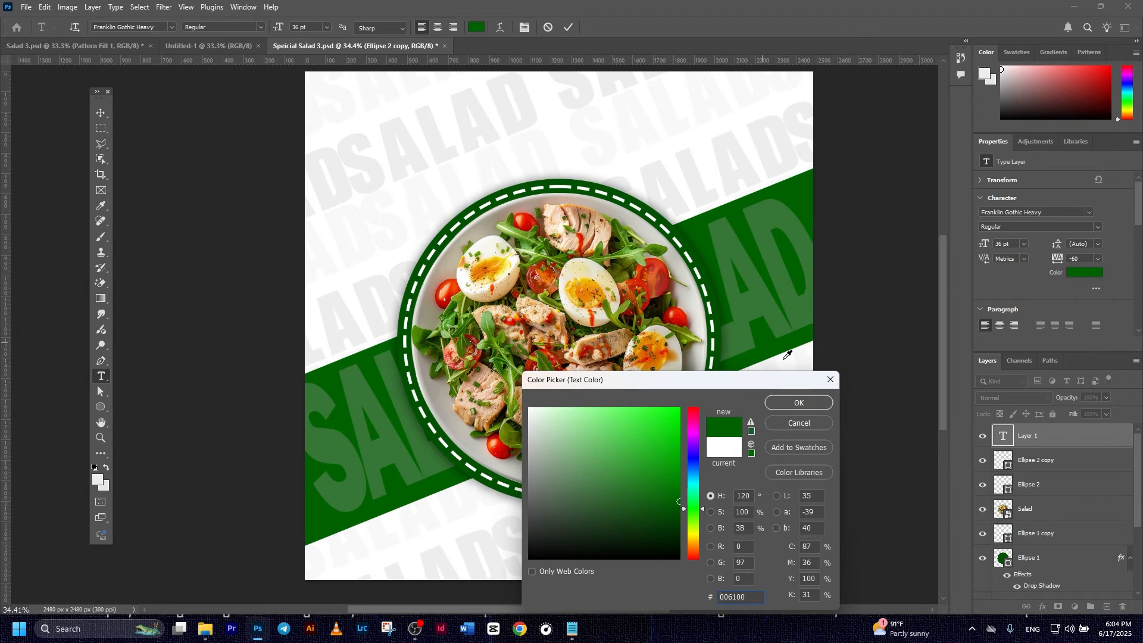
click(800, 403)
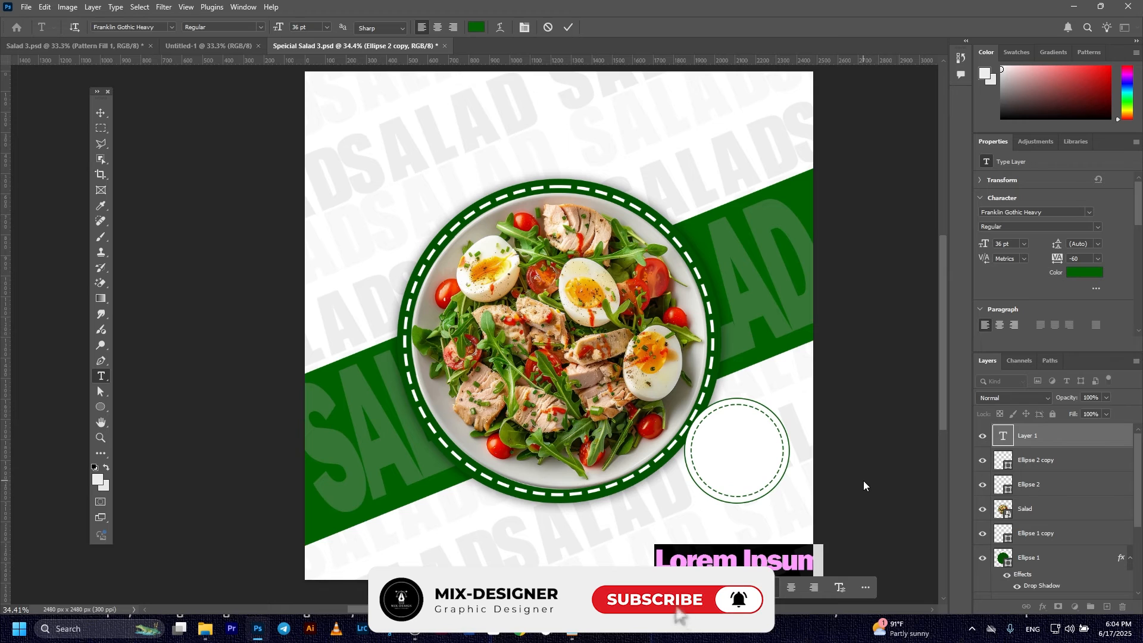
text(Onl)
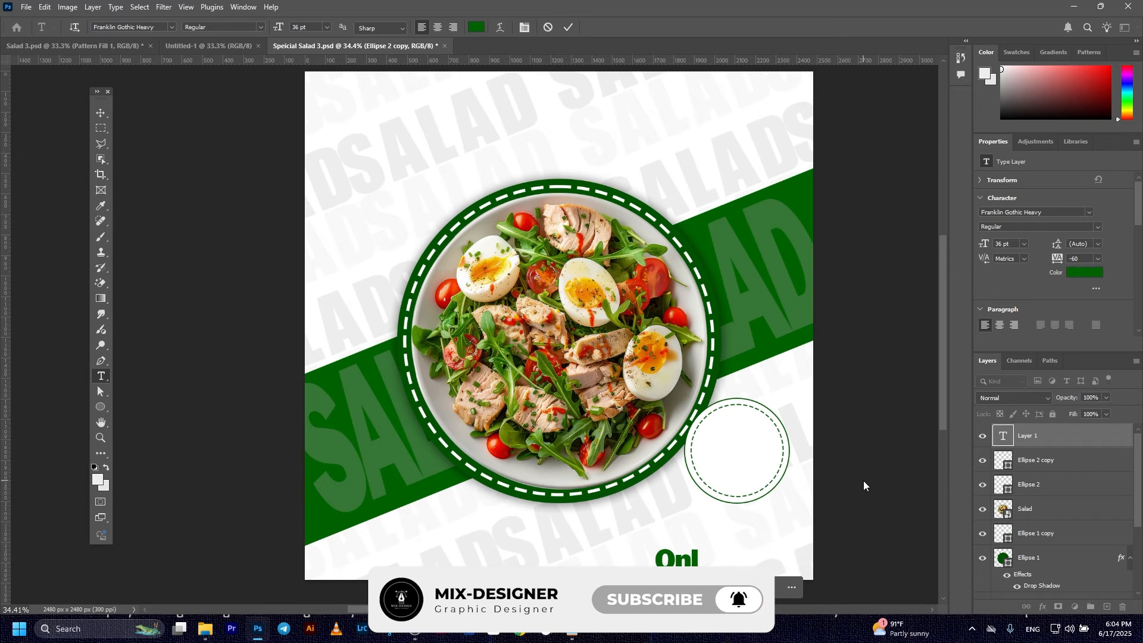
text(y)
click(100, 113)
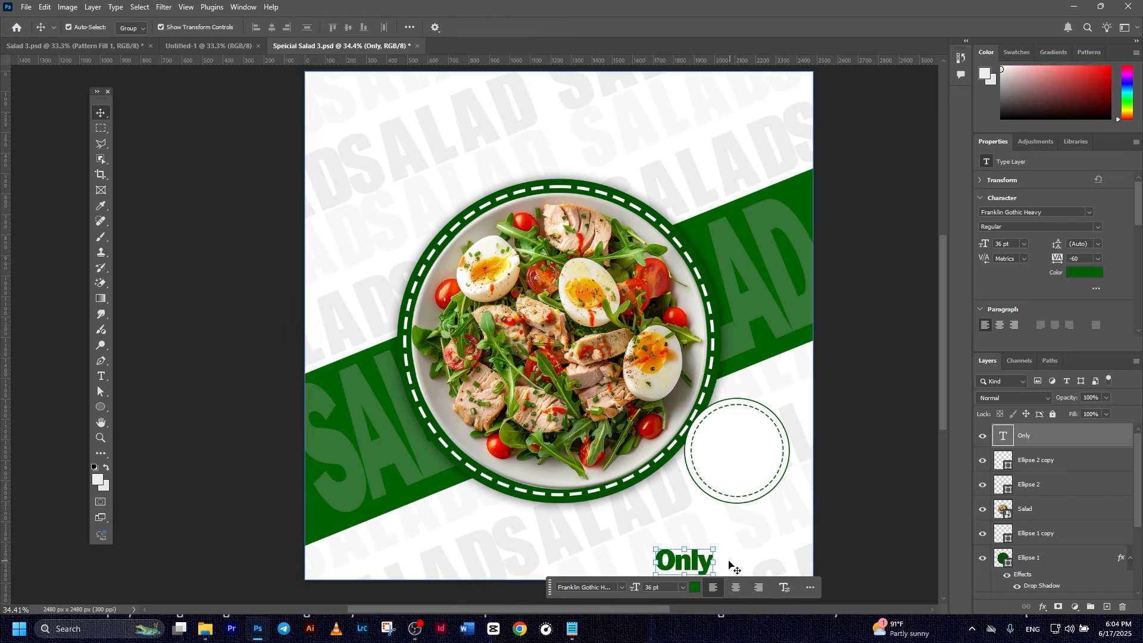
drag(692, 565, 748, 430)
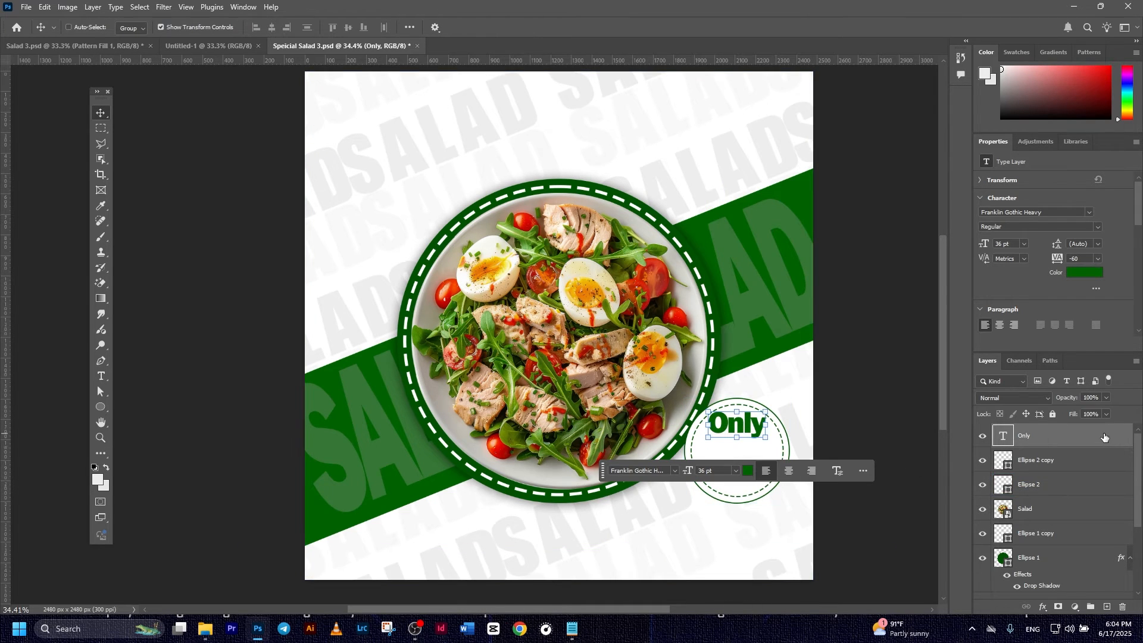
- Duplicate the text below, change it to '$7' and enlarge it to about 171%
drag(759, 434, 754, 462)
double_click(753, 460)
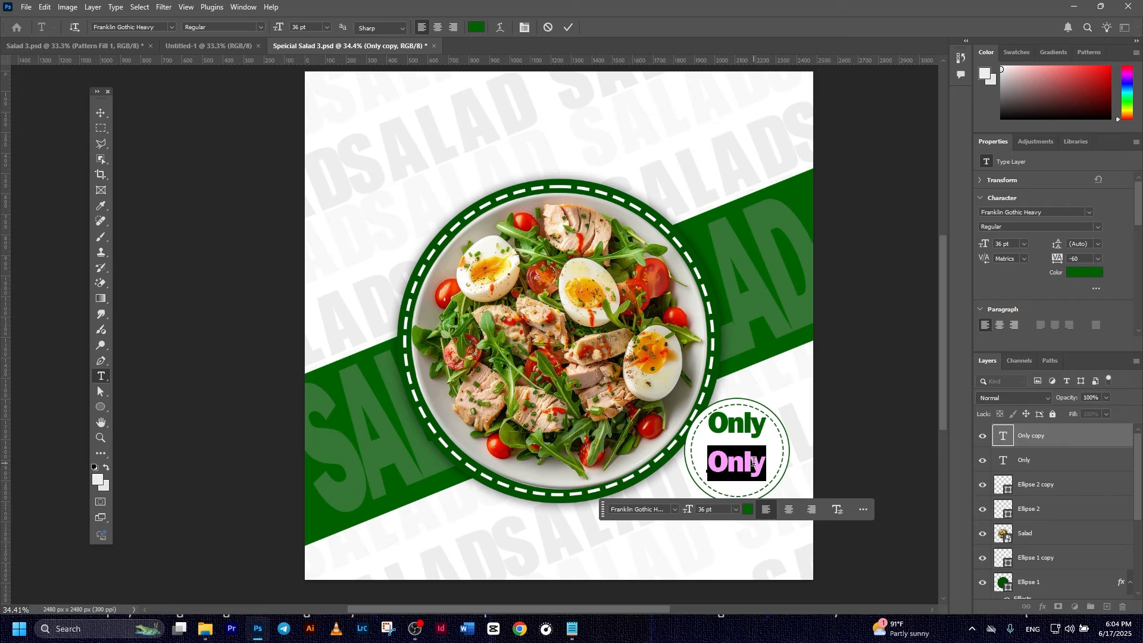
text(4)
key(BackSpace)
text($)
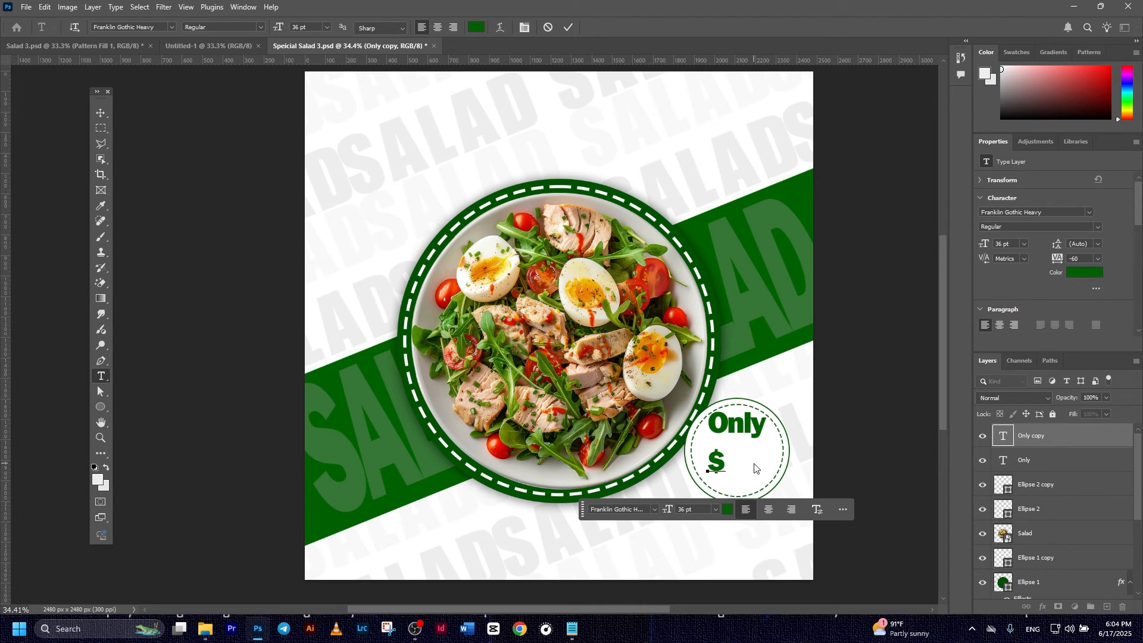
text(&)
key(BackSpace)
text(7)
click(569, 27)
key(v)
mouse_move(741, 462)
mouse_down()
mouse_move(766, 462)
mouse_move(755, 462)
mouse_up()
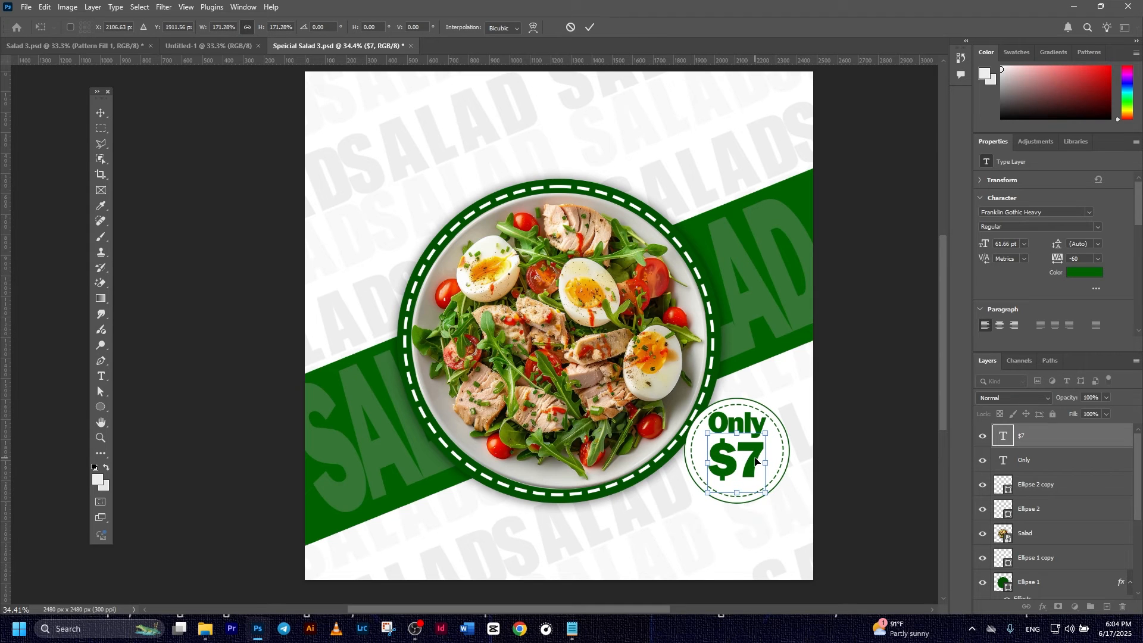
- Embed Doodle 2.png, enlarged to 270 × 234 px at the badge's upper-left edge
click(590, 27)
click(869, 419)
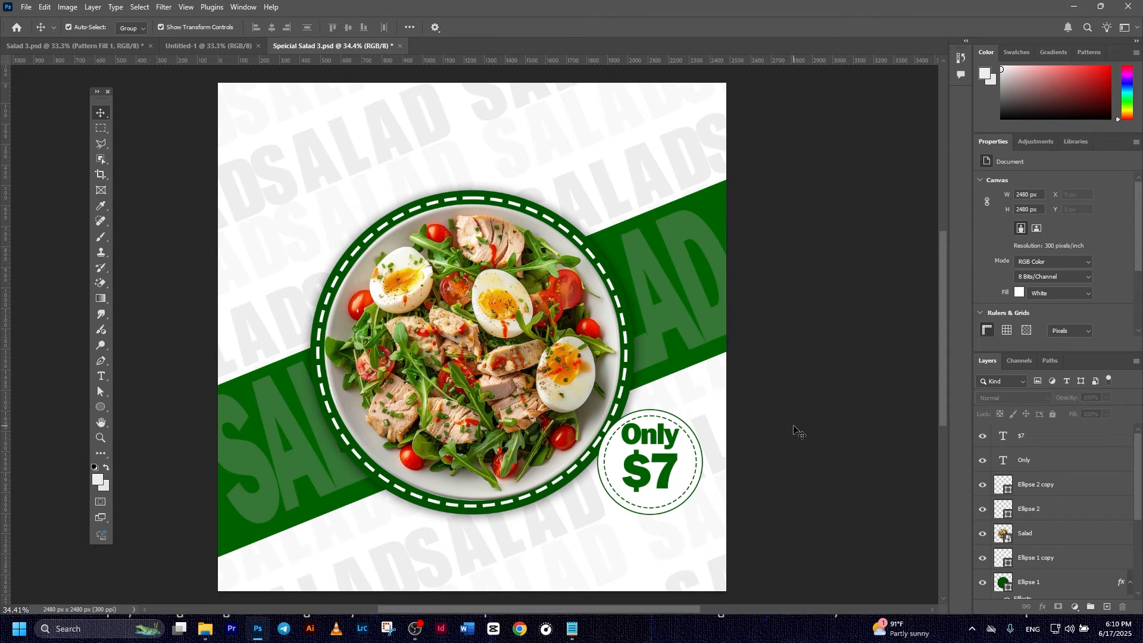
click(26, 7)
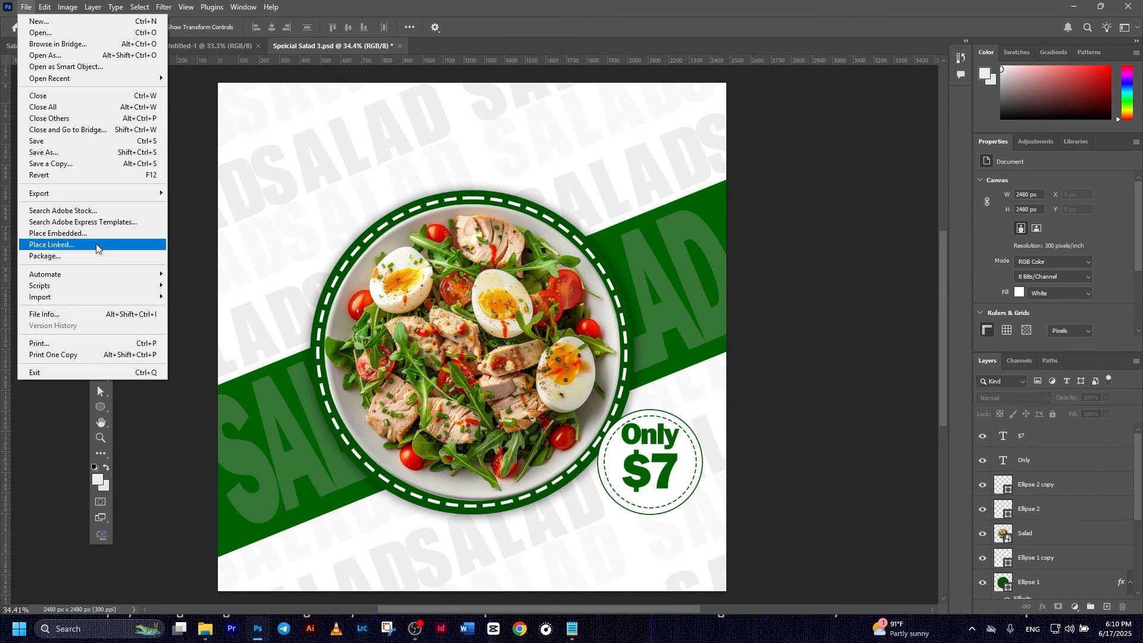
click(79, 234)
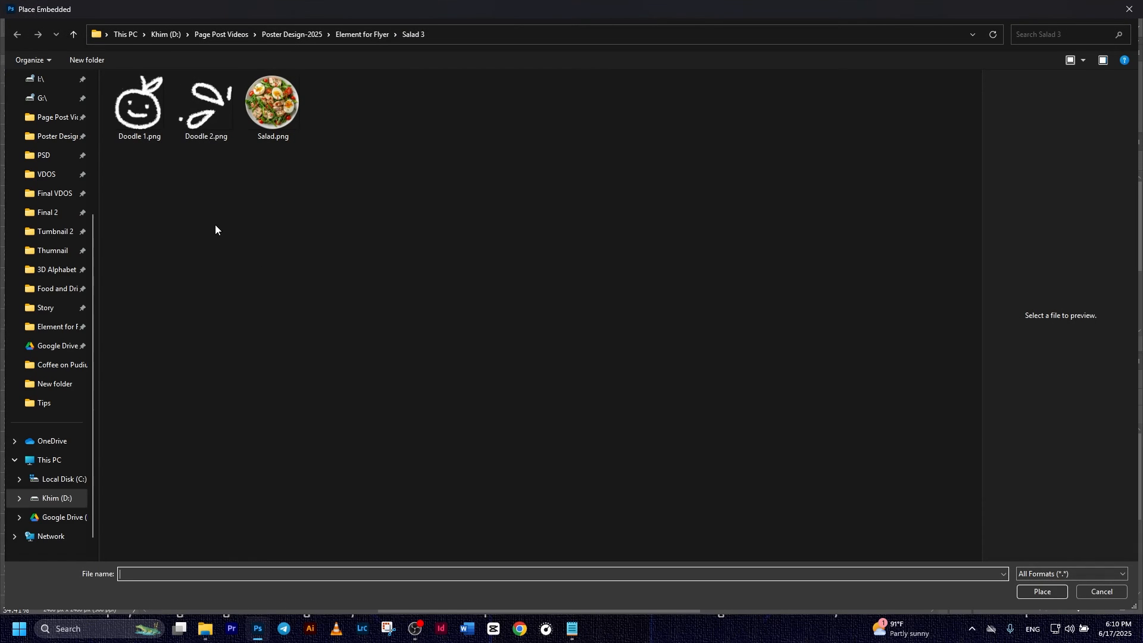
double_click(205, 116)
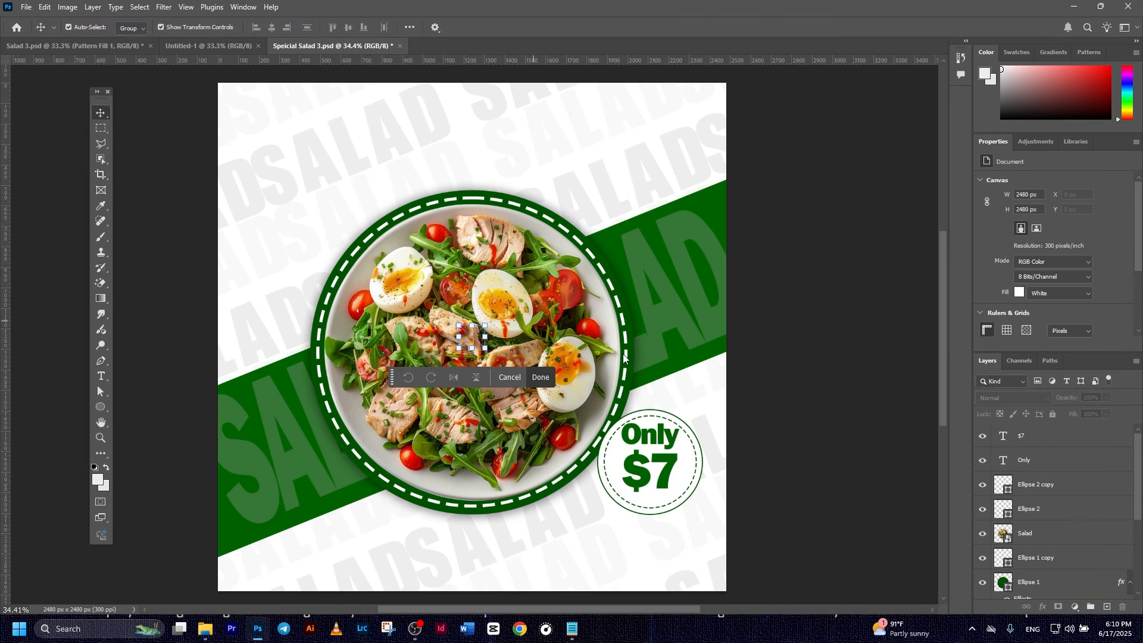
mouse_move(485, 325)
mouse_down()
mouse_move(521, 307)
mouse_move(595, 407)
mouse_move(638, 418)
mouse_up()
click(591, 27)
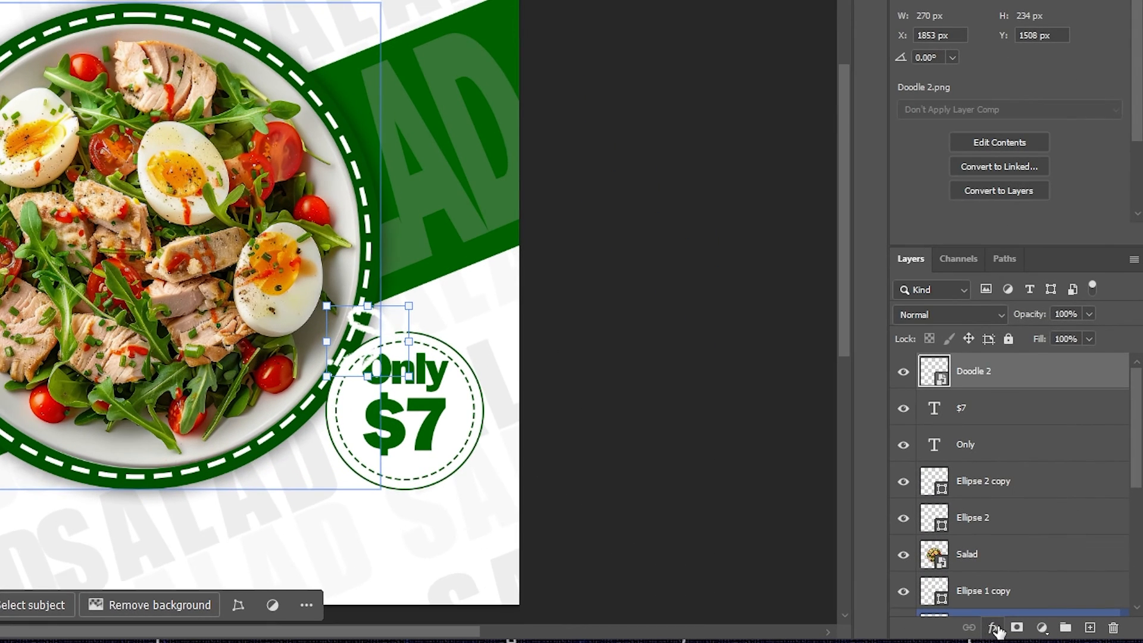
- Apply a Color Overlay of dark green 006b00 to the Doodle 2 sketch
click(995, 627)
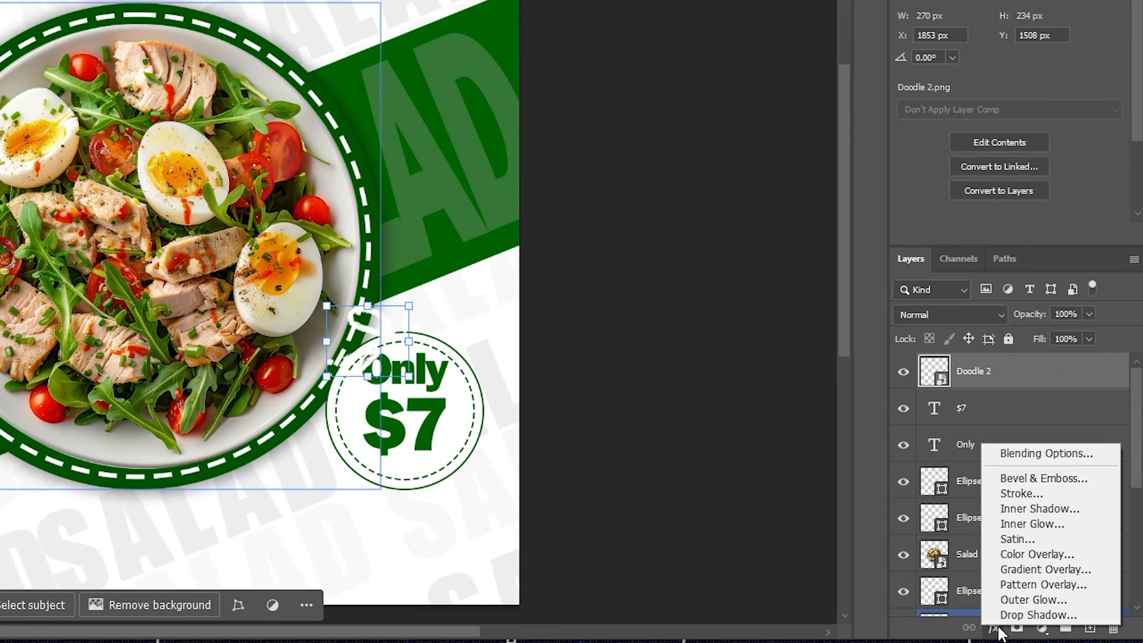
click(1015, 555)
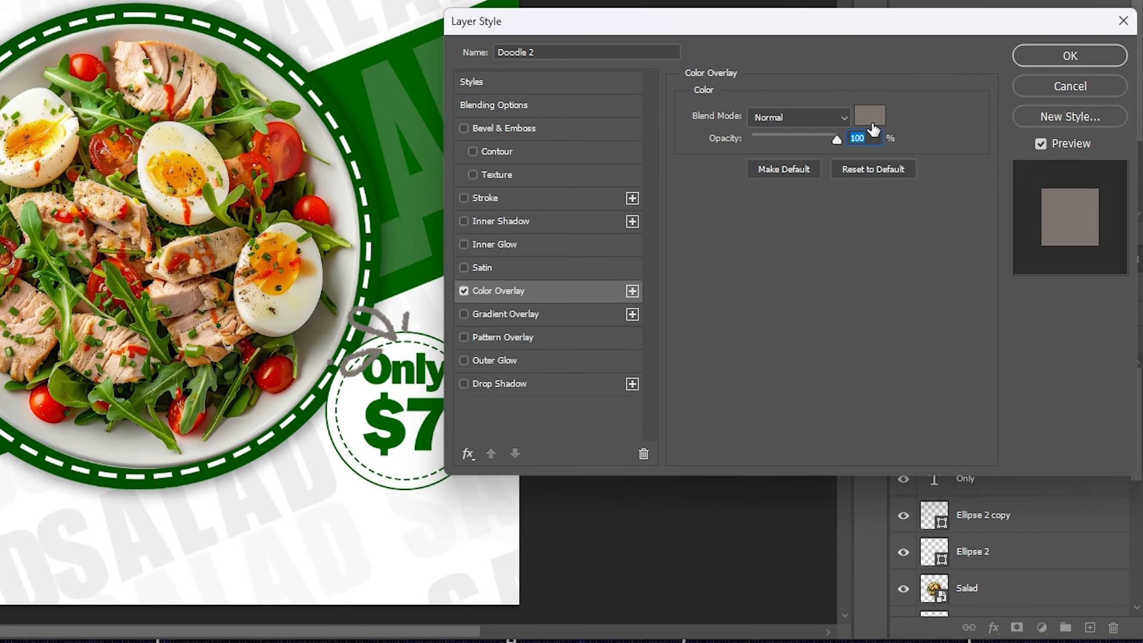
click(871, 122)
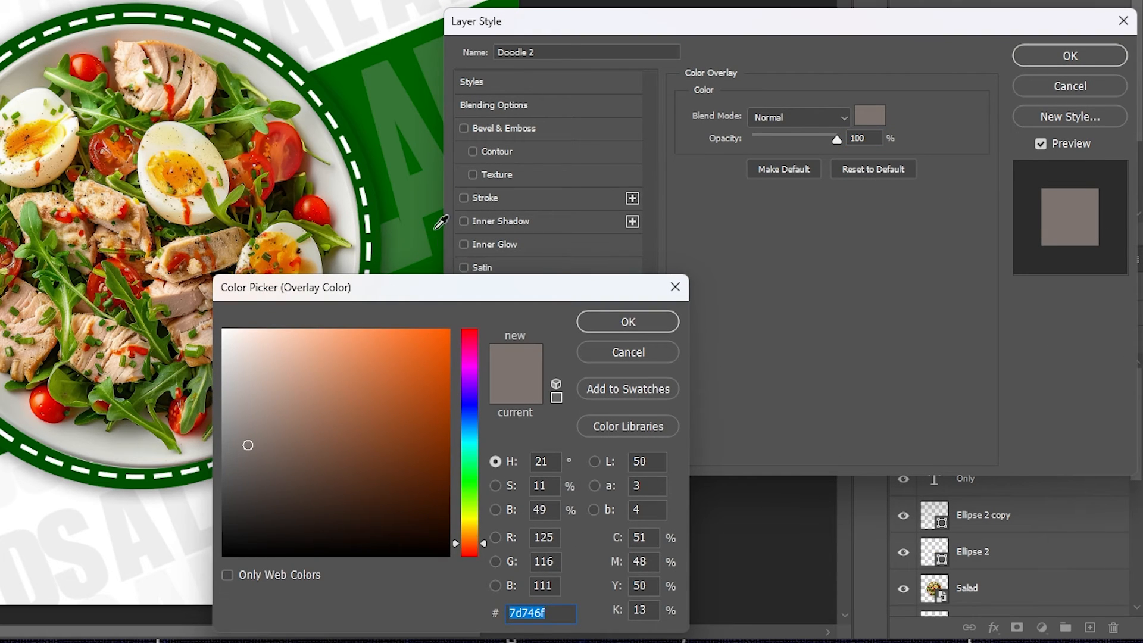
text(006b00)
click(642, 316)
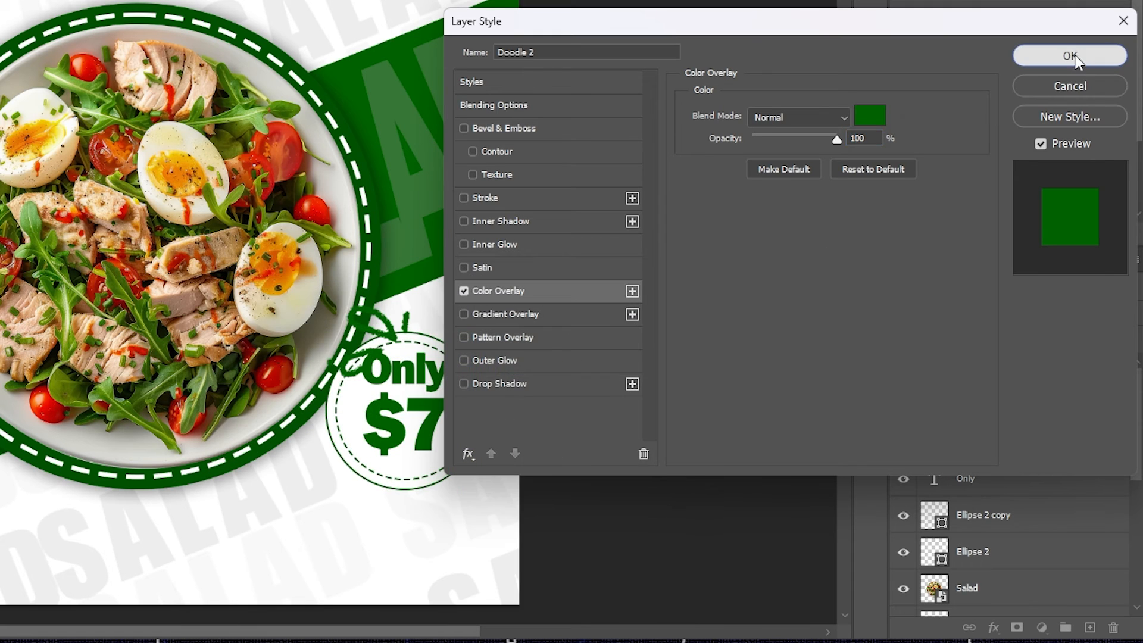
click(1071, 56)
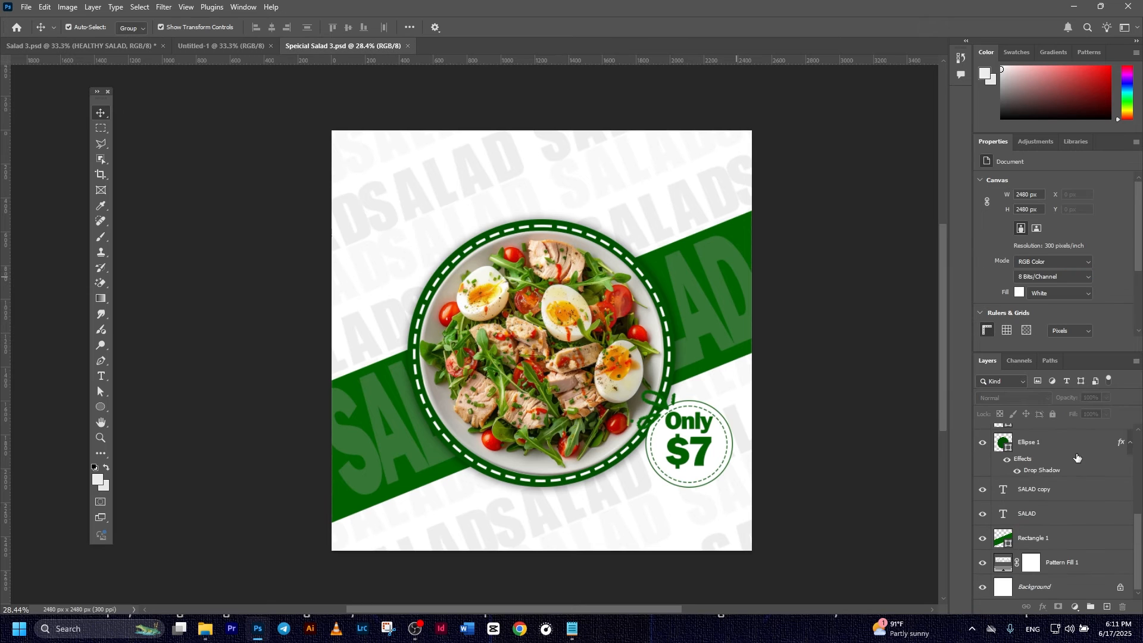
scroll(1078, 457, up, 3)
click(1046, 437)
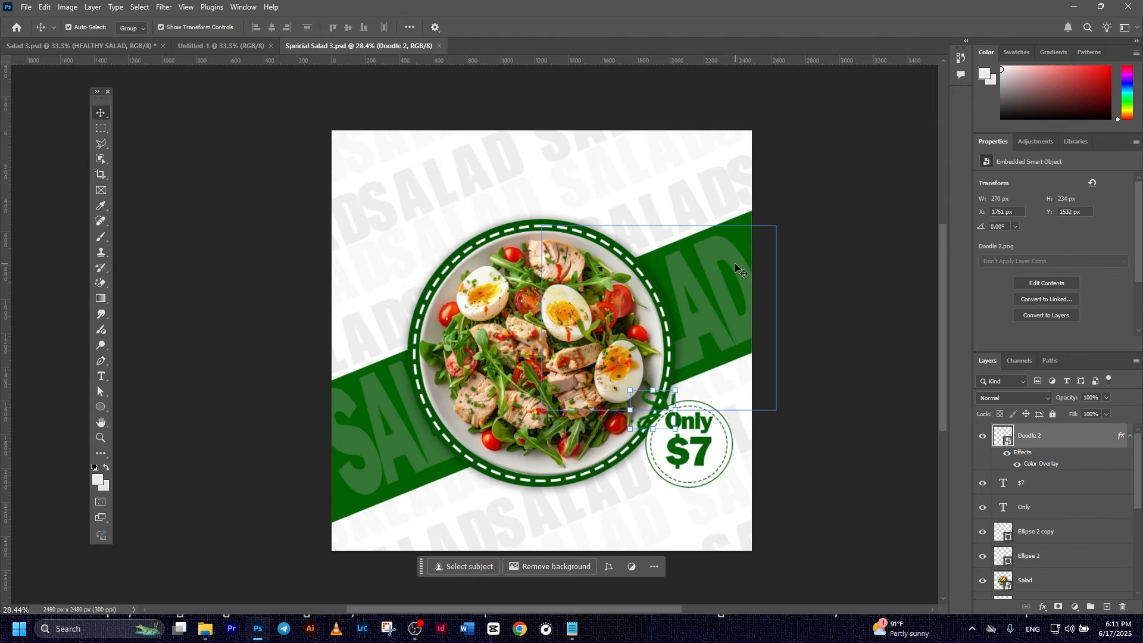
- Add the text HEALTHY SALAD above the salad plate
click(100, 376)
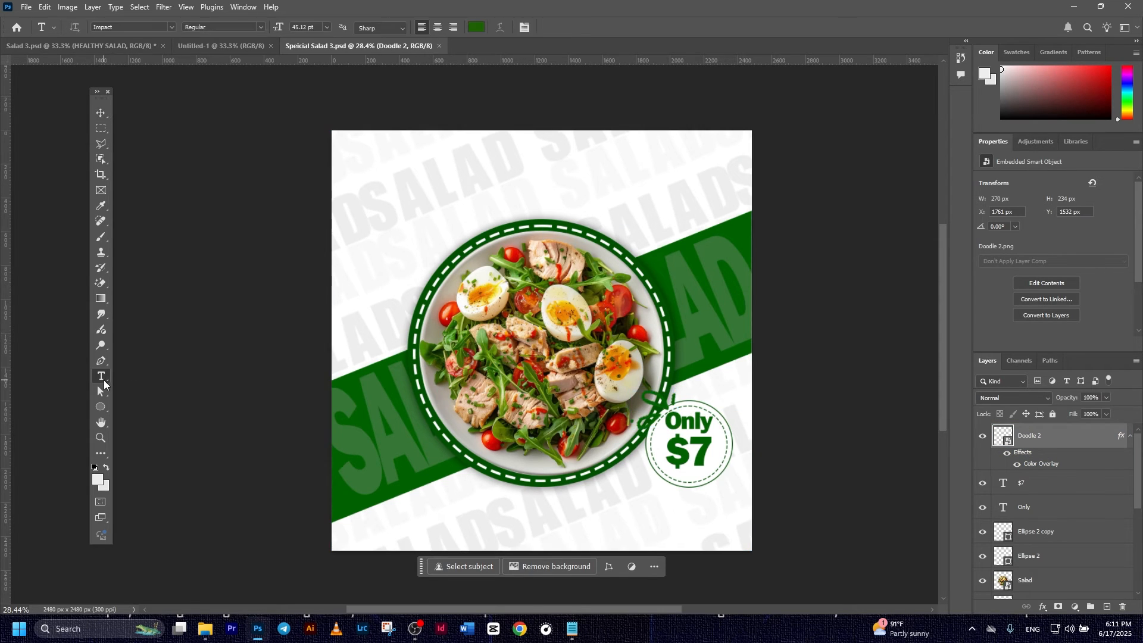
click(518, 178)
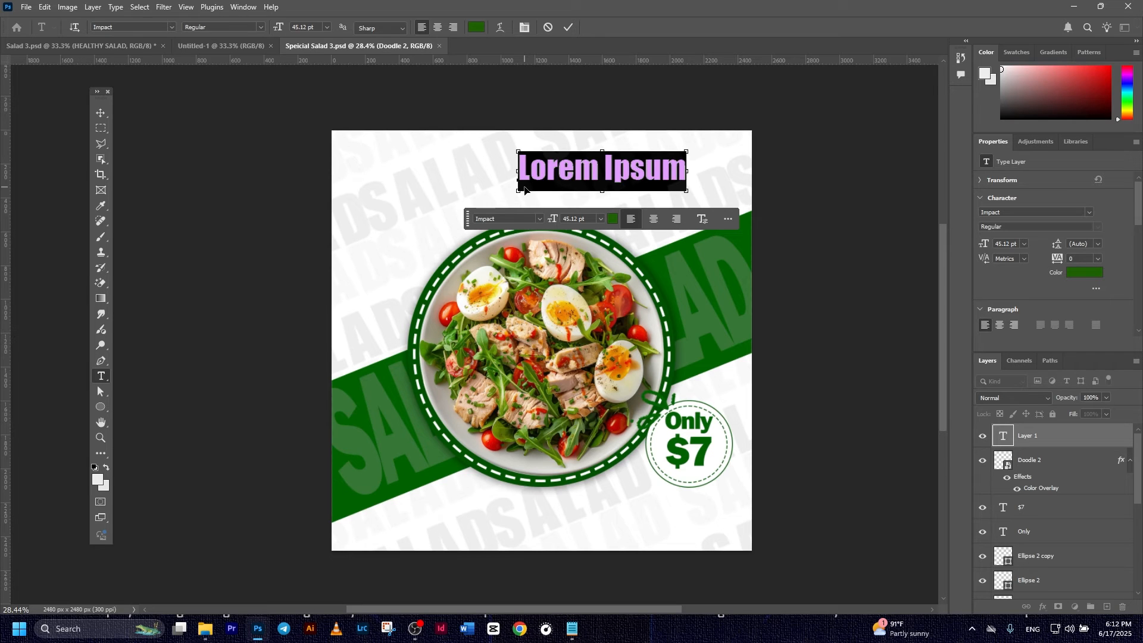
text(HEALTHY SALAD)
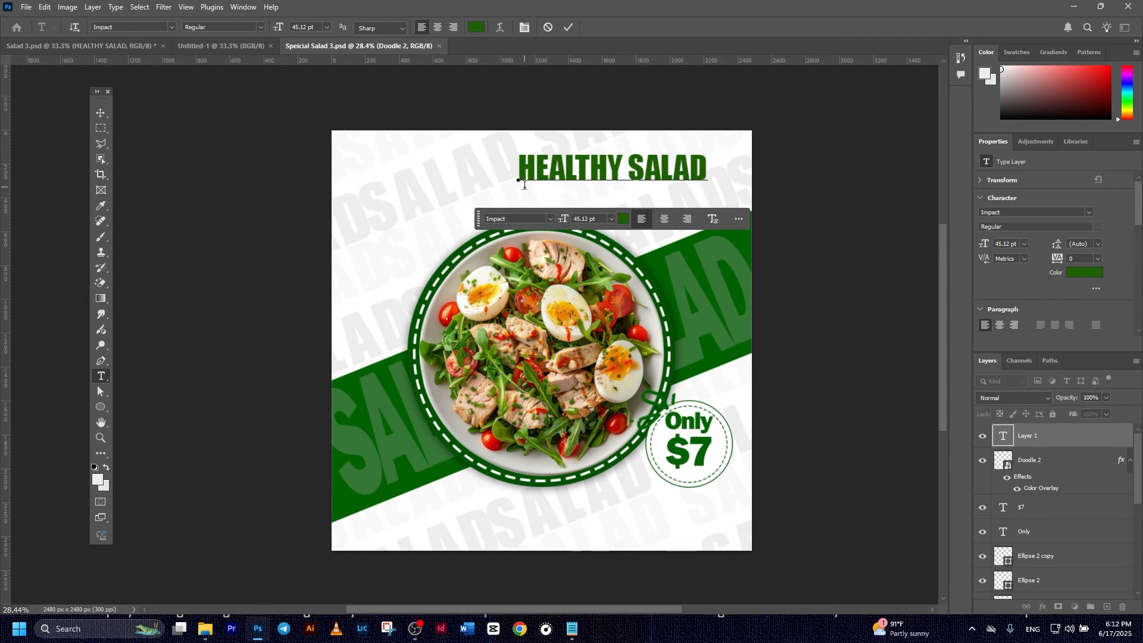
click(565, 27)
- Centre the HEALTHY SALAD heading above the plate and enlarge it to 63.99 pt
key(v)
drag(600, 176, 507, 200)
mouse_move(622, 177)
mouse_down()
mouse_move(695, 154)
mouse_move(599, 190)
mouse_move(655, 168)
mouse_up()
click(589, 27)
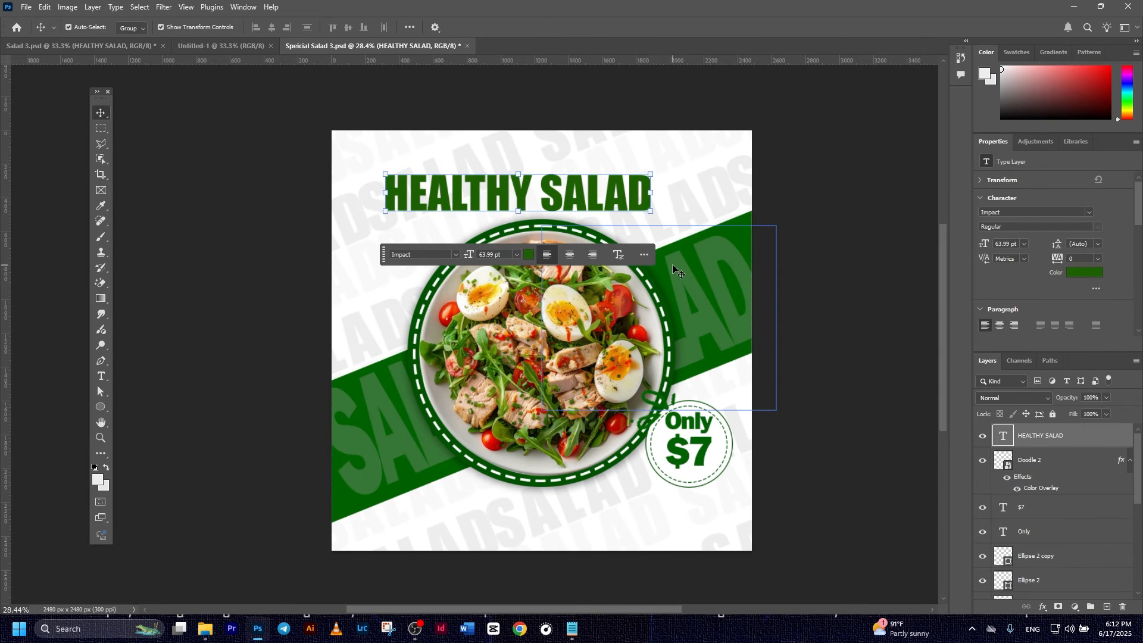
click(898, 243)
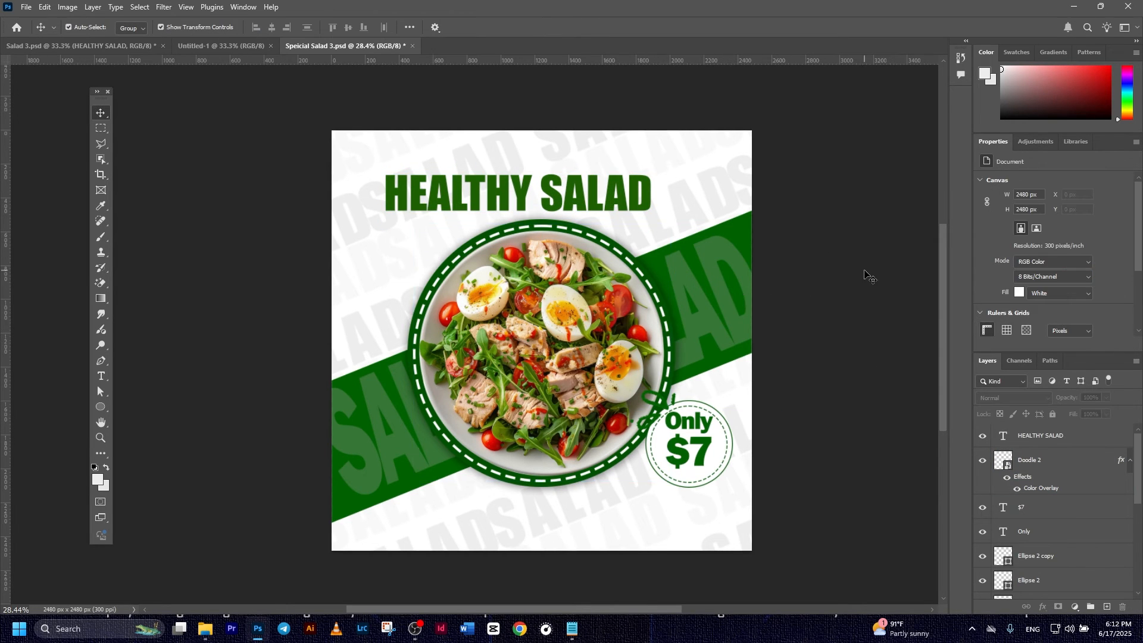
click(1041, 432)
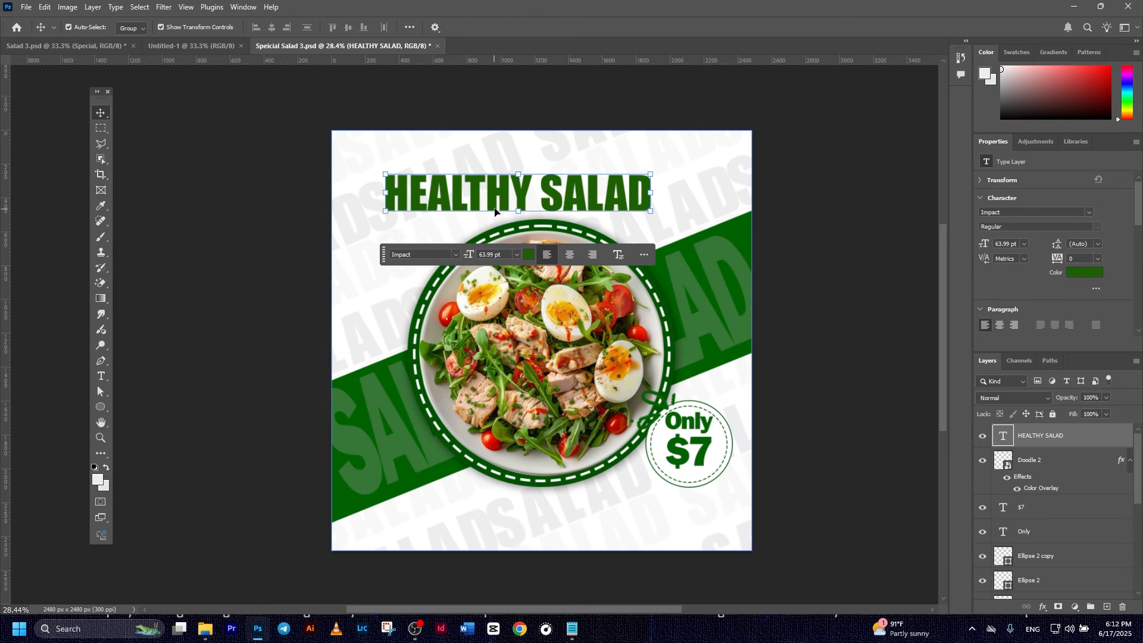
- Add the word 'Special' in green Arizonia script above the heading
key(t)
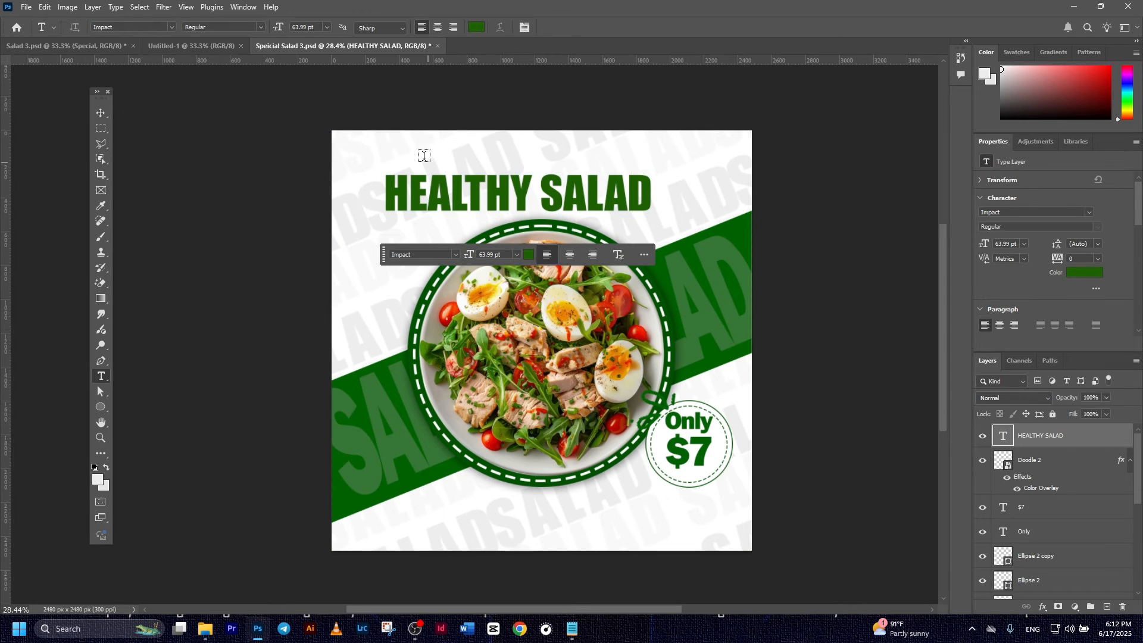
click(403, 151)
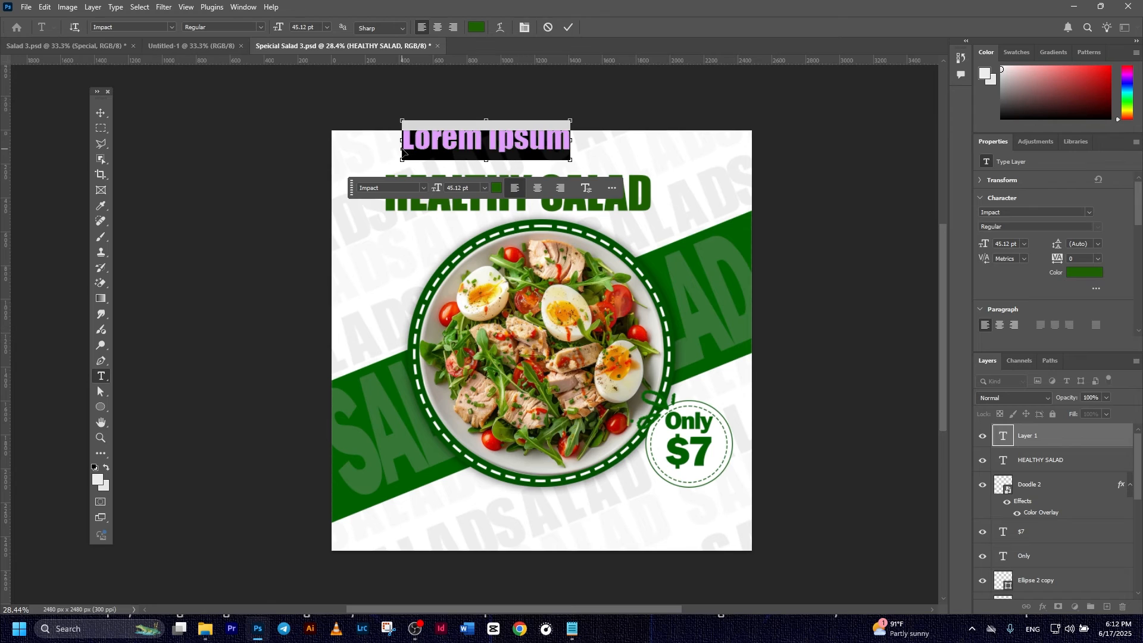
text(Special)
click(571, 27)
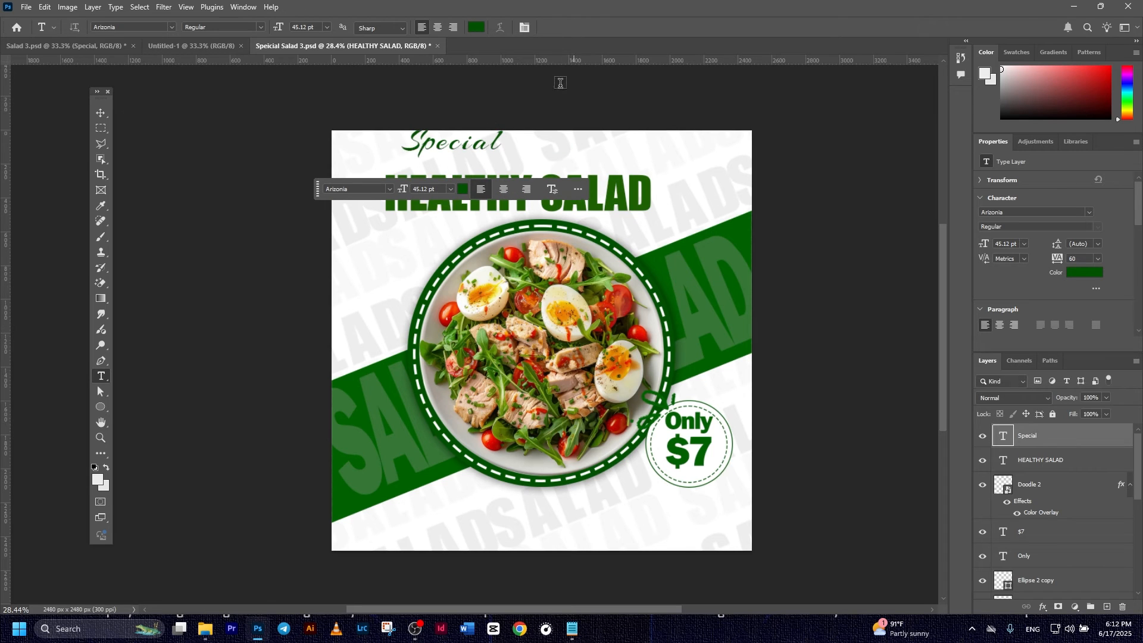
- Move 'Special' onto the heading's top-left and enlarge it about 117%
click(101, 112)
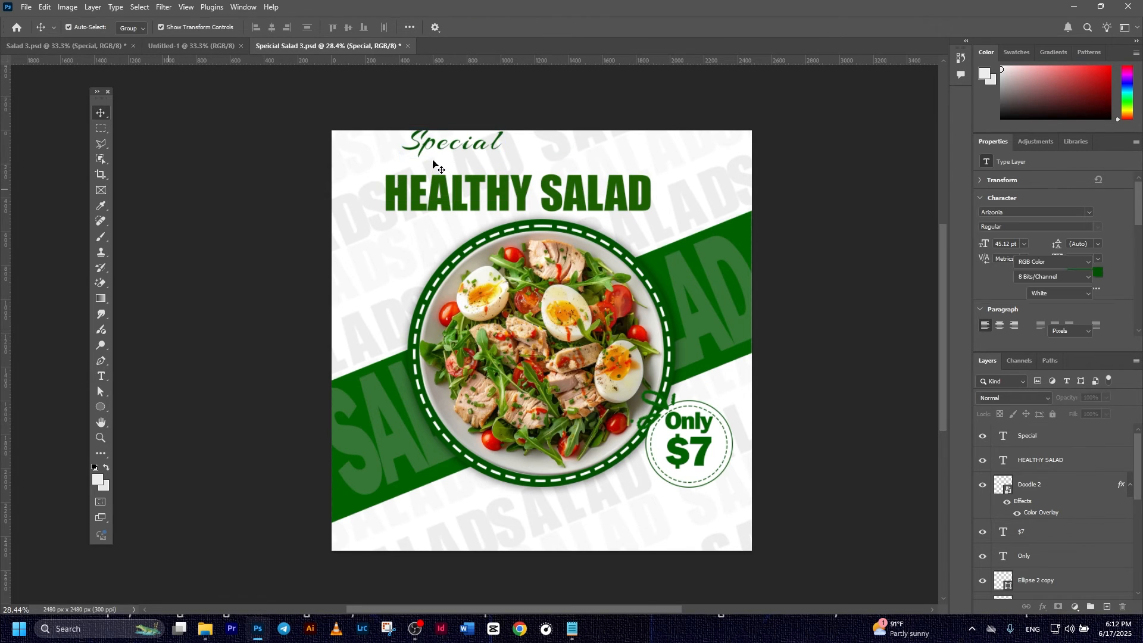
drag(430, 147, 412, 166)
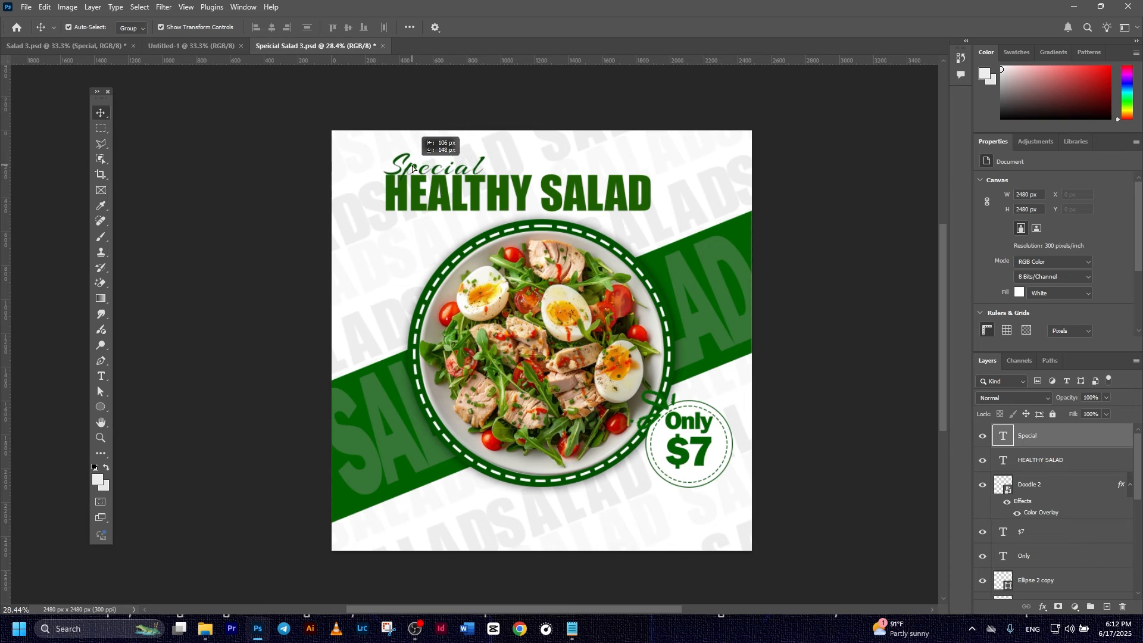
drag(483, 151, 502, 140)
click(590, 26)
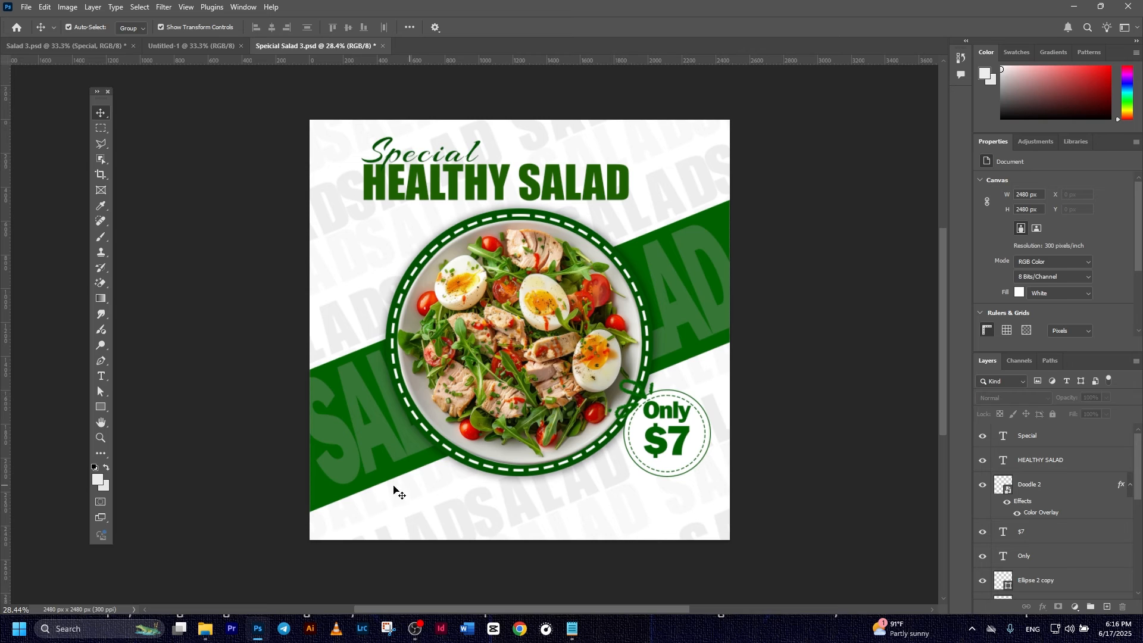
- Draw a dark green 1290 × 157 px rectangle bar along the poster's bottom-left
click(103, 410)
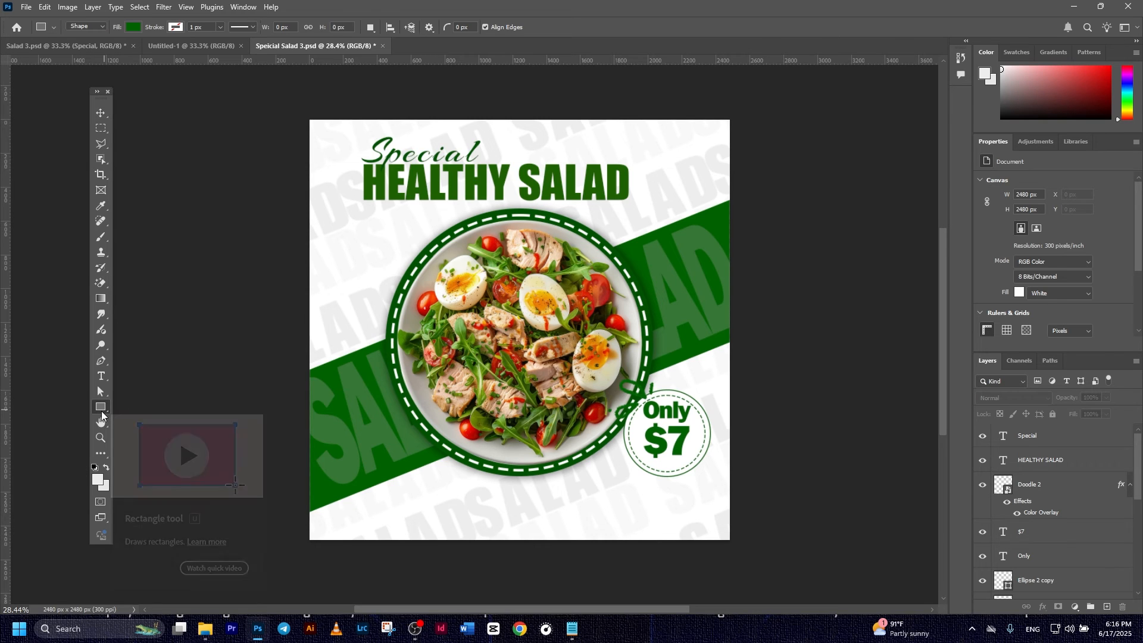
click(134, 27)
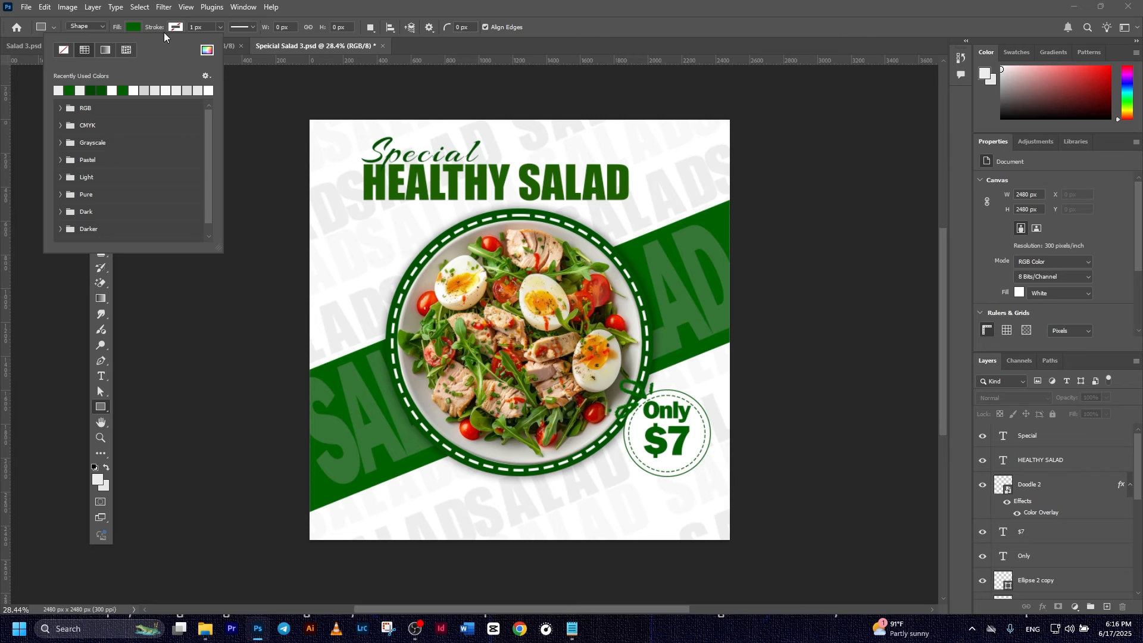
click(335, 507)
drag(330, 507, 549, 534)
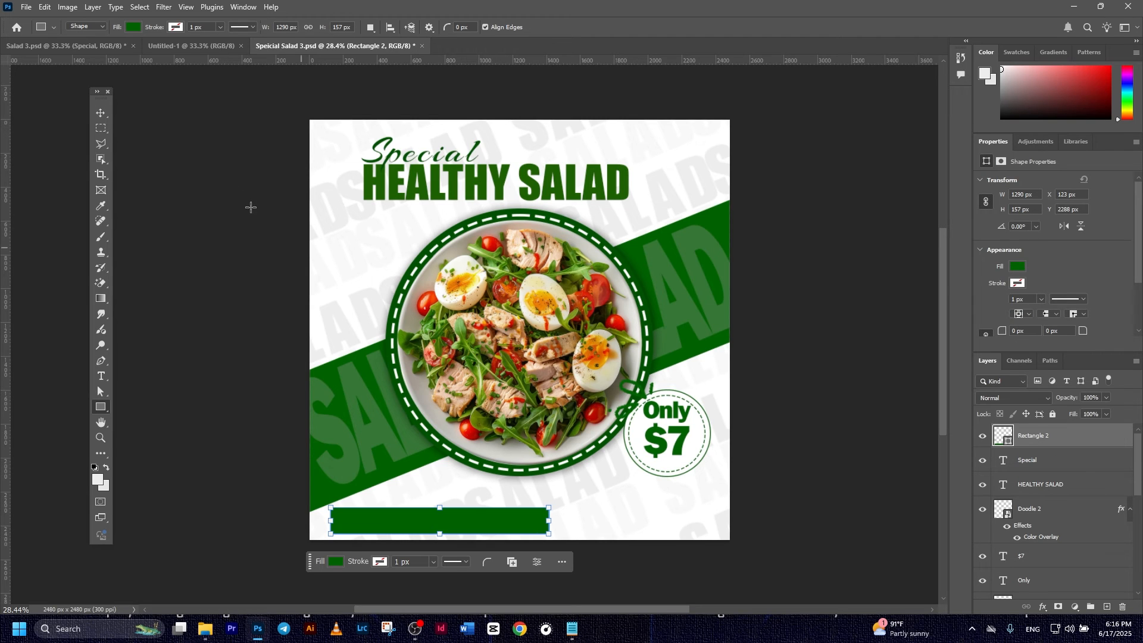
click(100, 113)
click(685, 571)
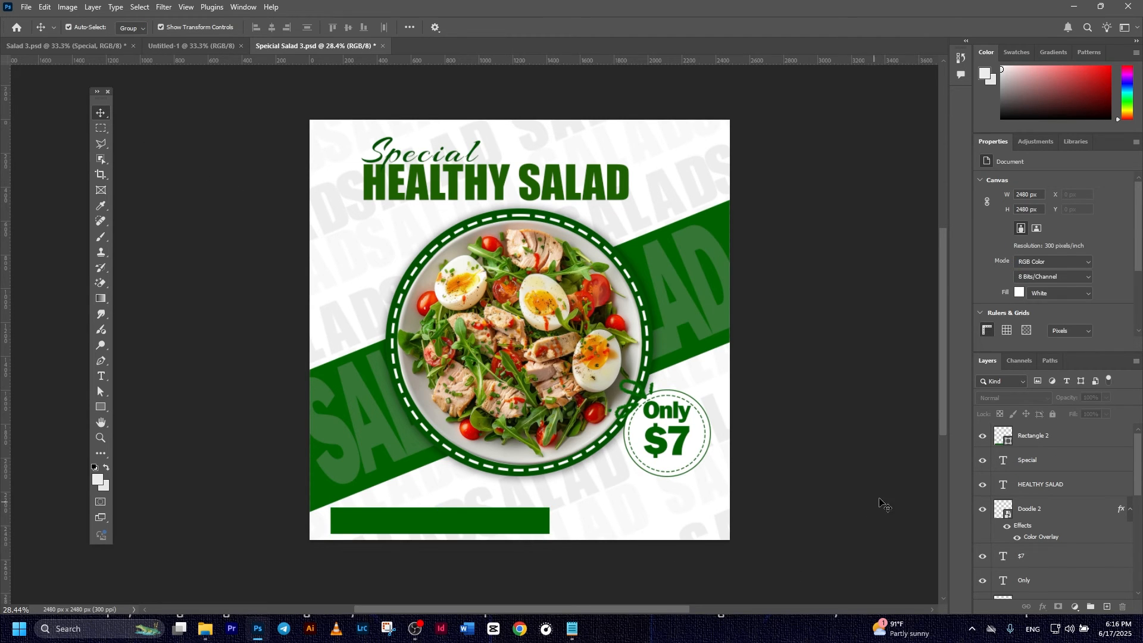
click(101, 375)
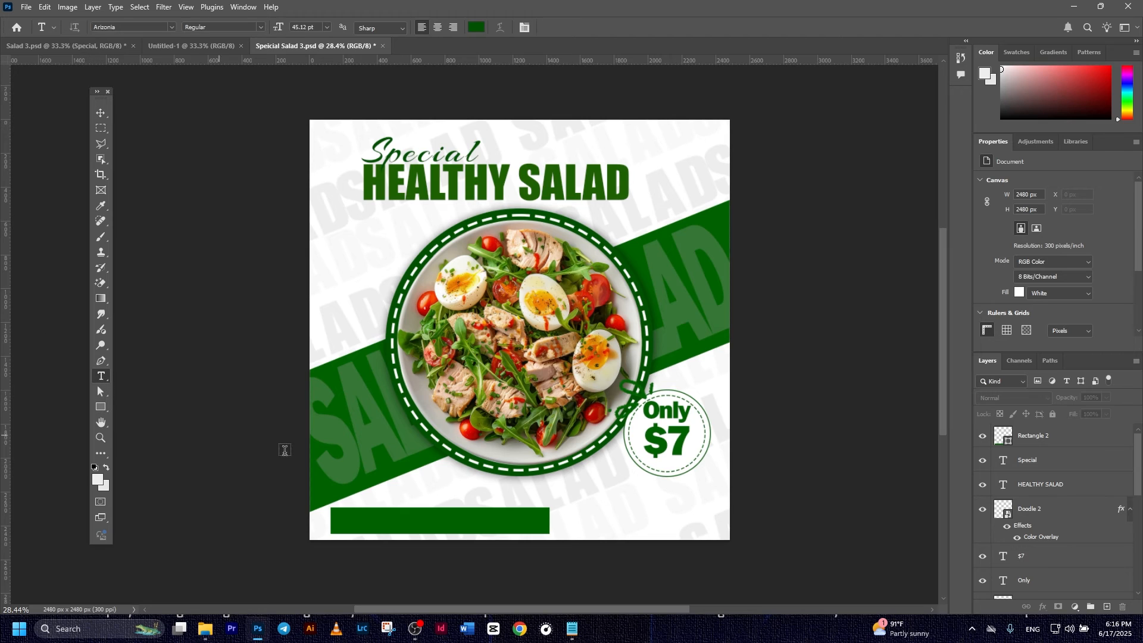
click(1053, 446)
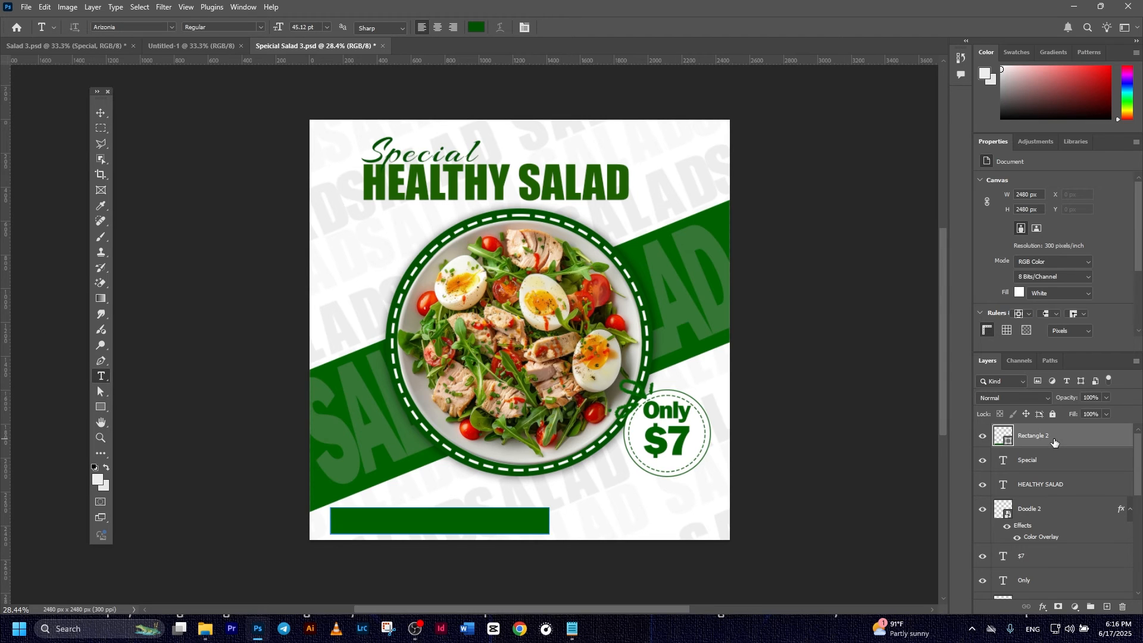
- Add 'Contact Us' text in white using the AKbalthom Kbach font
click(581, 508)
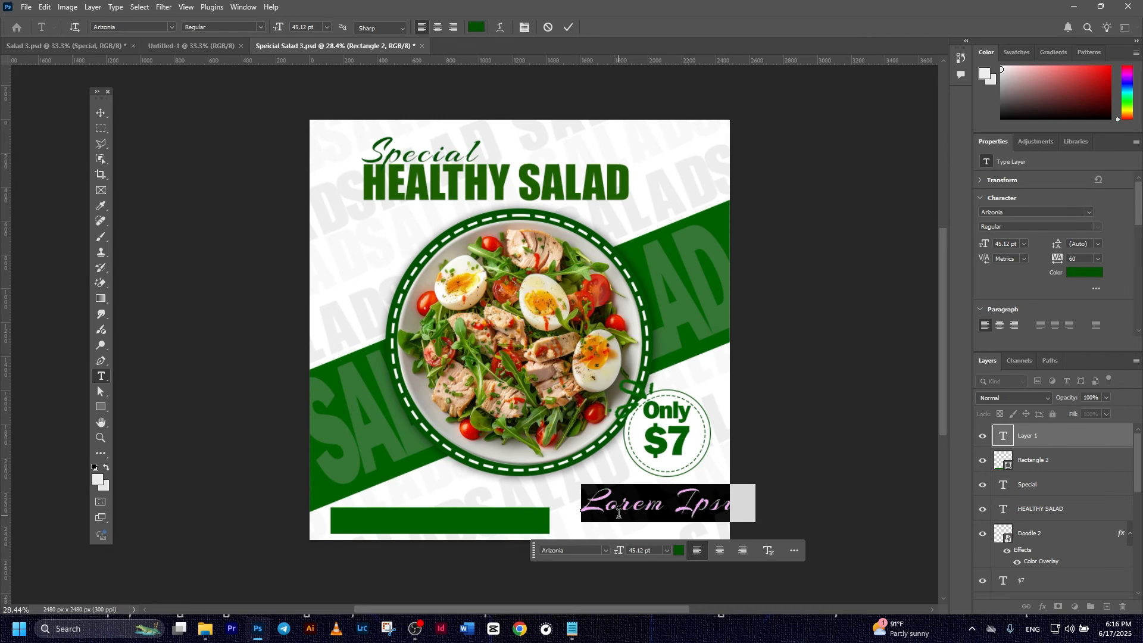
text(Conta)
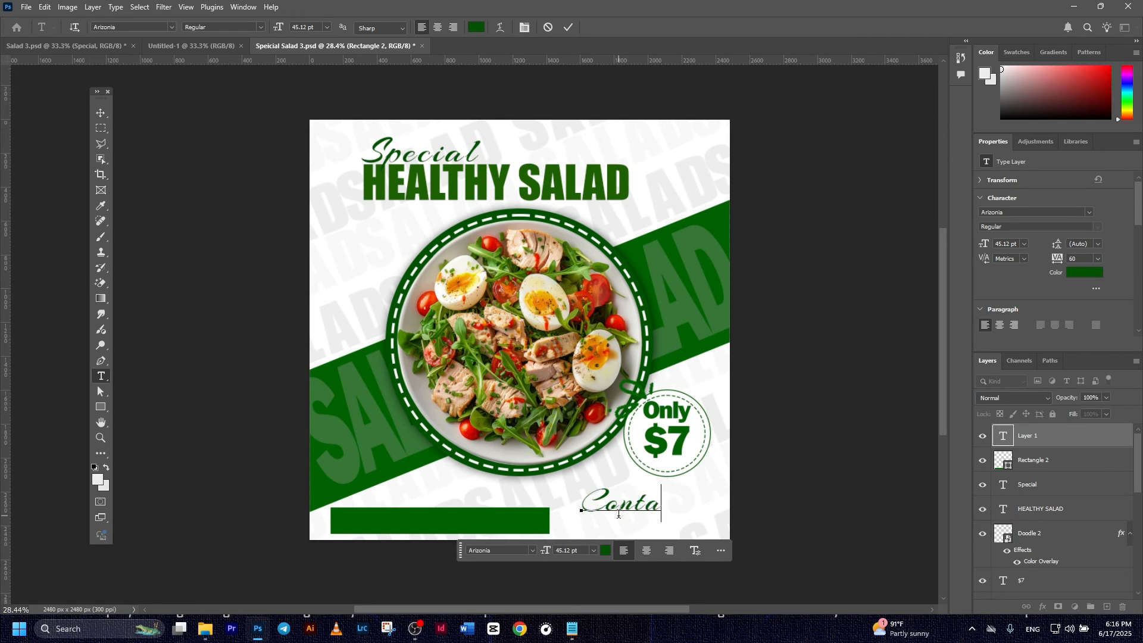
text(ct Us)
click(567, 28)
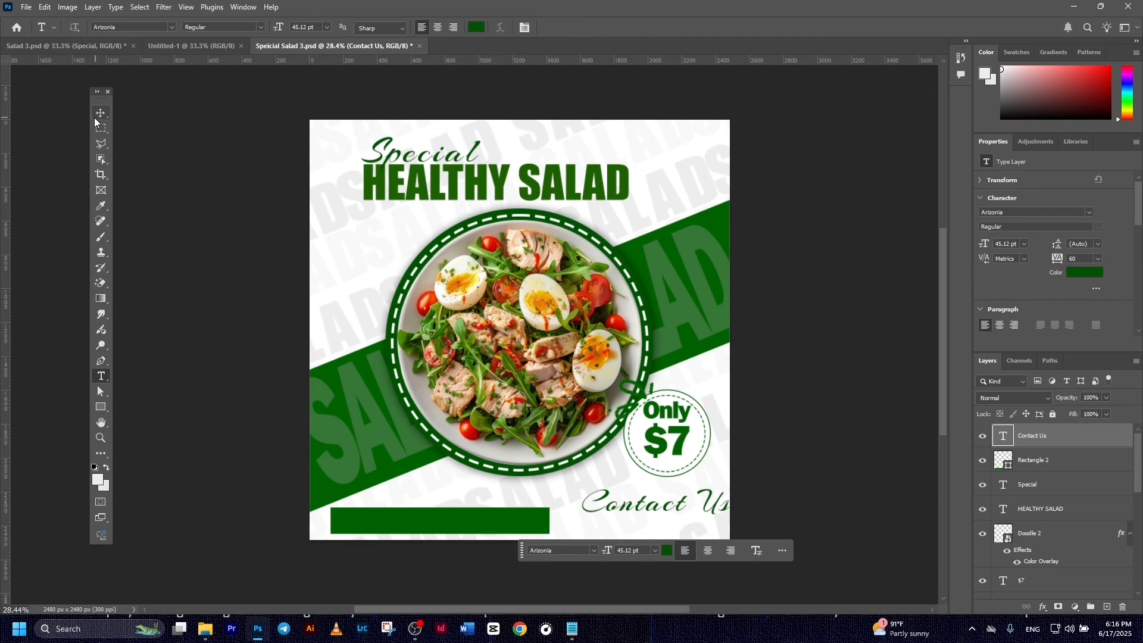
click(102, 113)
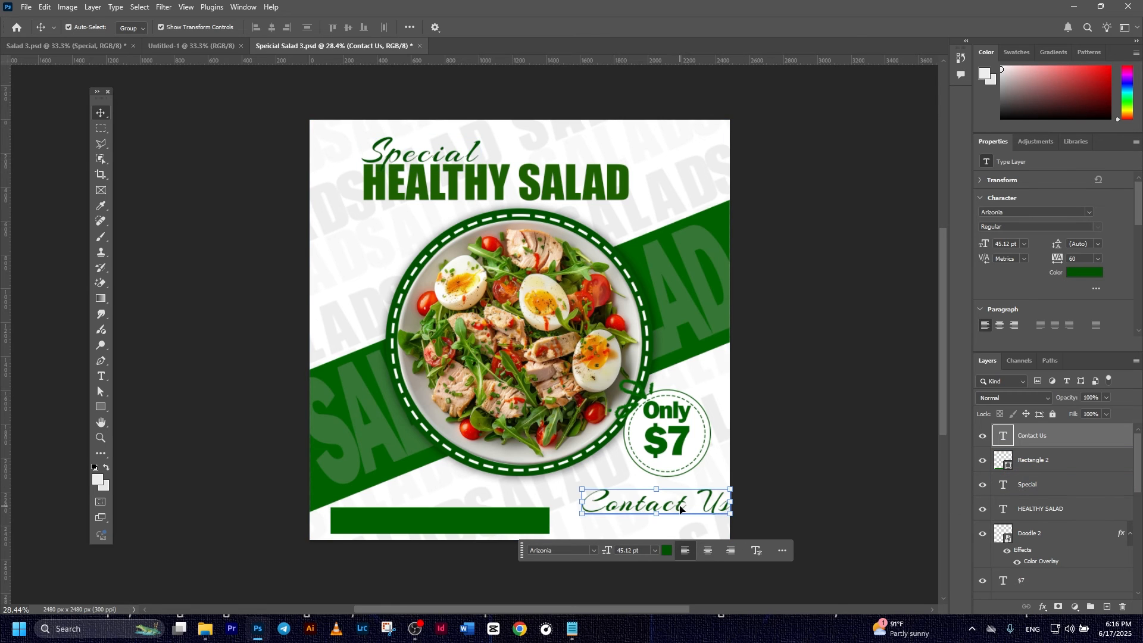
click(668, 551)
drag(550, 413, 489, 389)
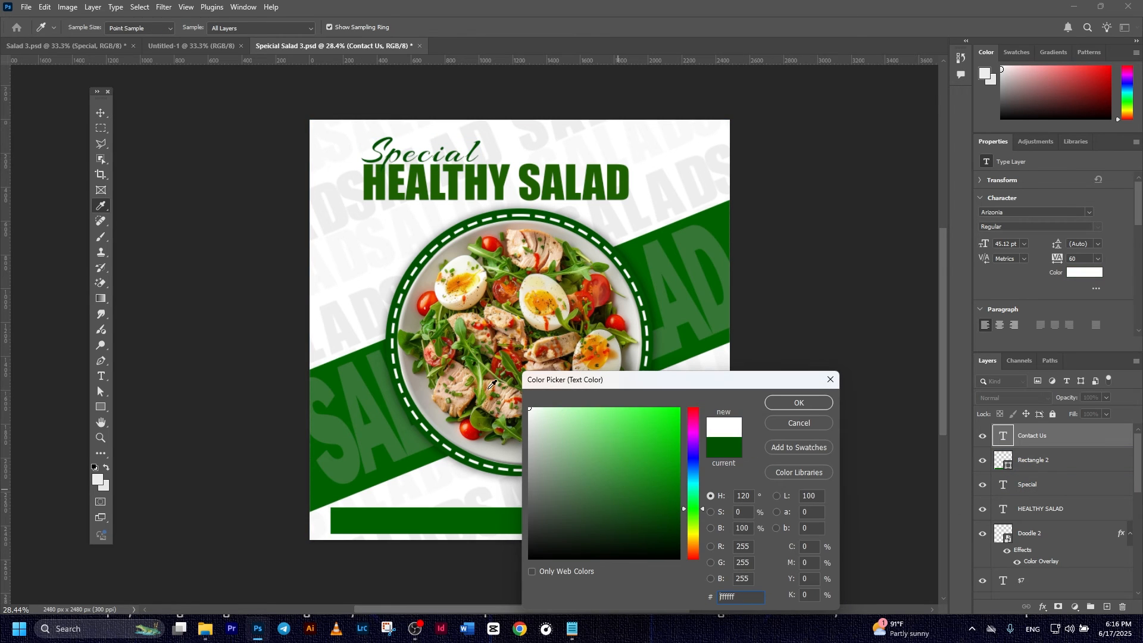
click(786, 410)
click(1091, 212)
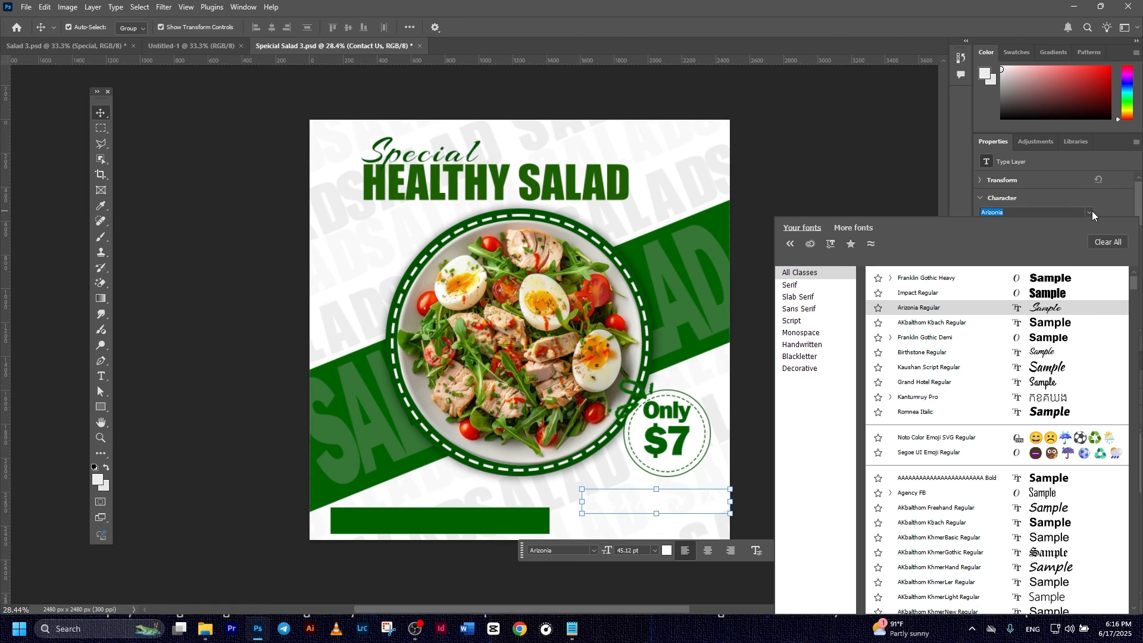
click(1054, 322)
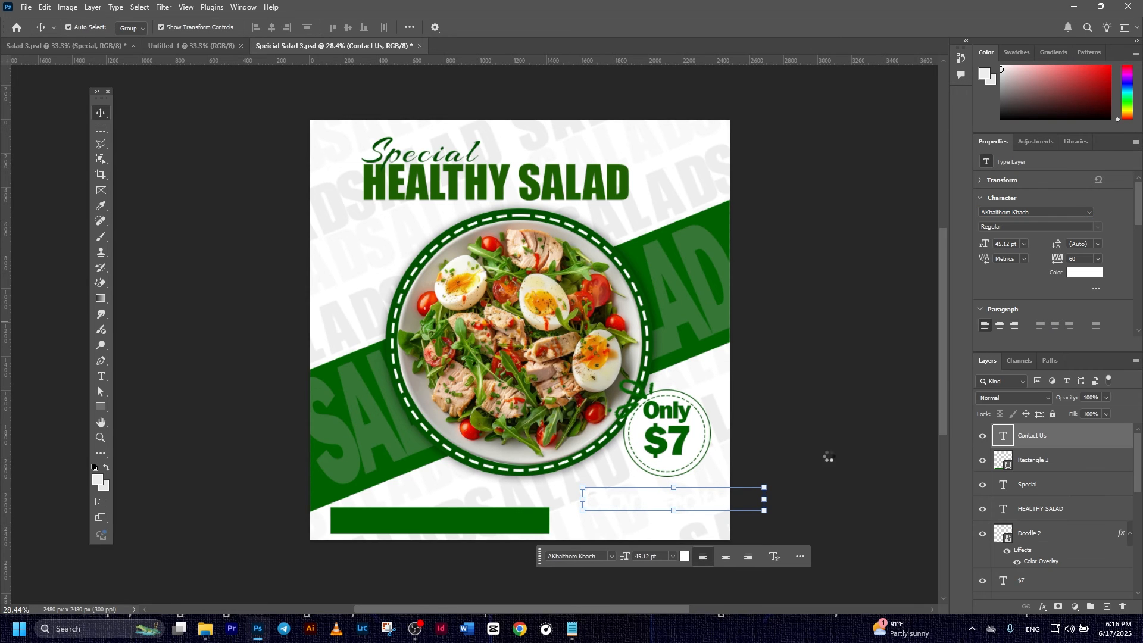
- Move 'Contact Us' onto the green bar and shrink it to 20.92 pt
drag(704, 505, 422, 522)
key(ctrl+t)
click(589, 26)
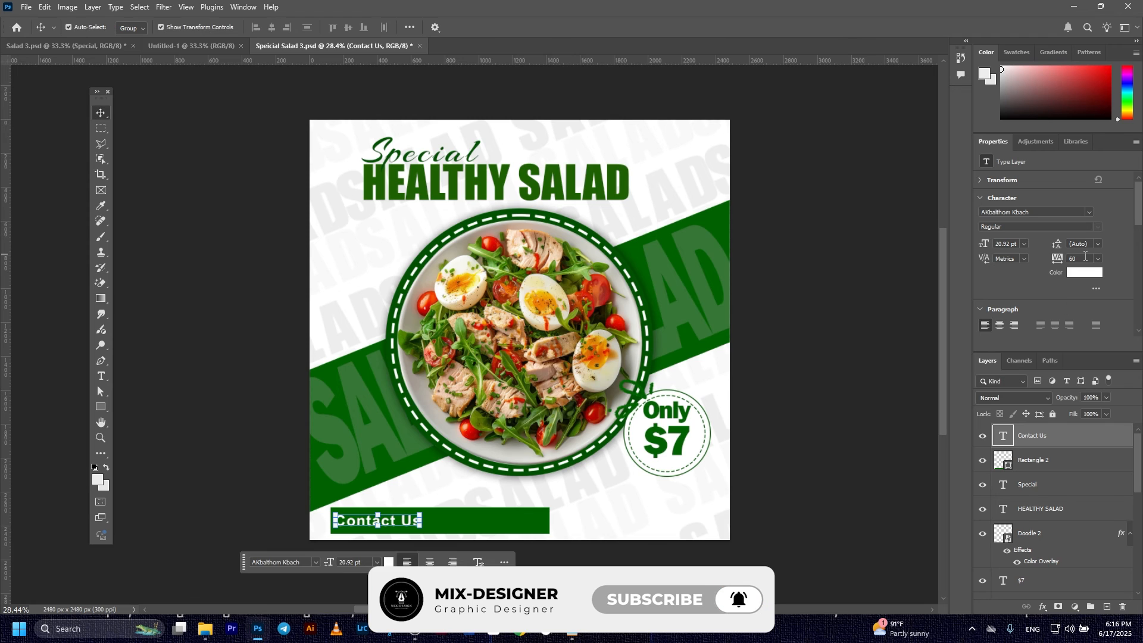
click(807, 473)
click(440, 524)
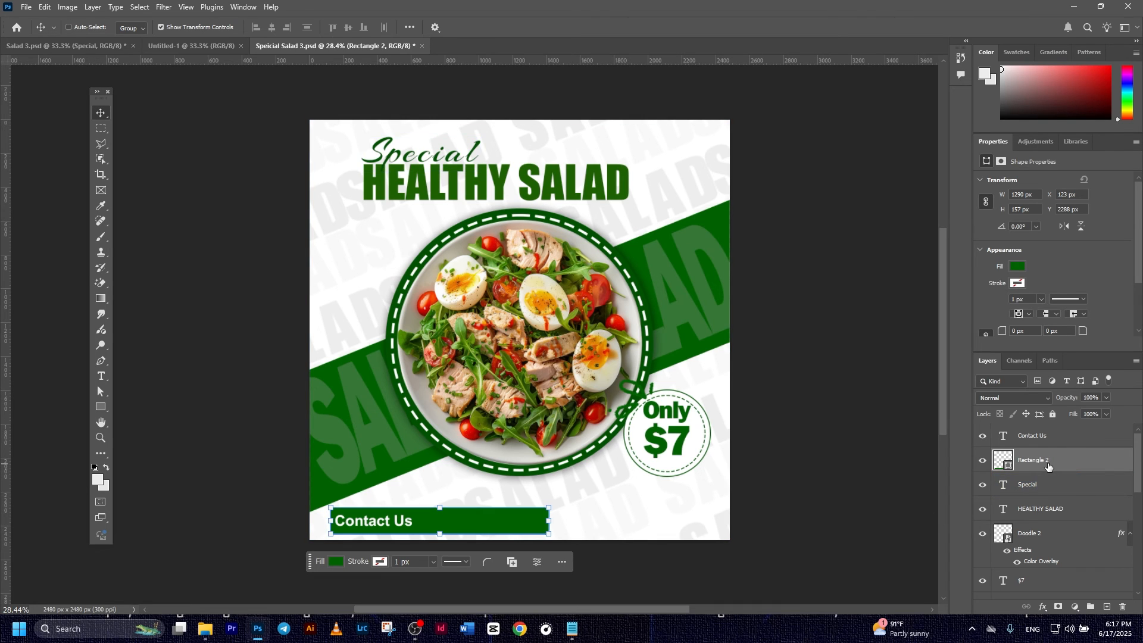
- Duplicate the green bar and narrow the copy to 577 px behind Contact Us
key(ctrl+j)
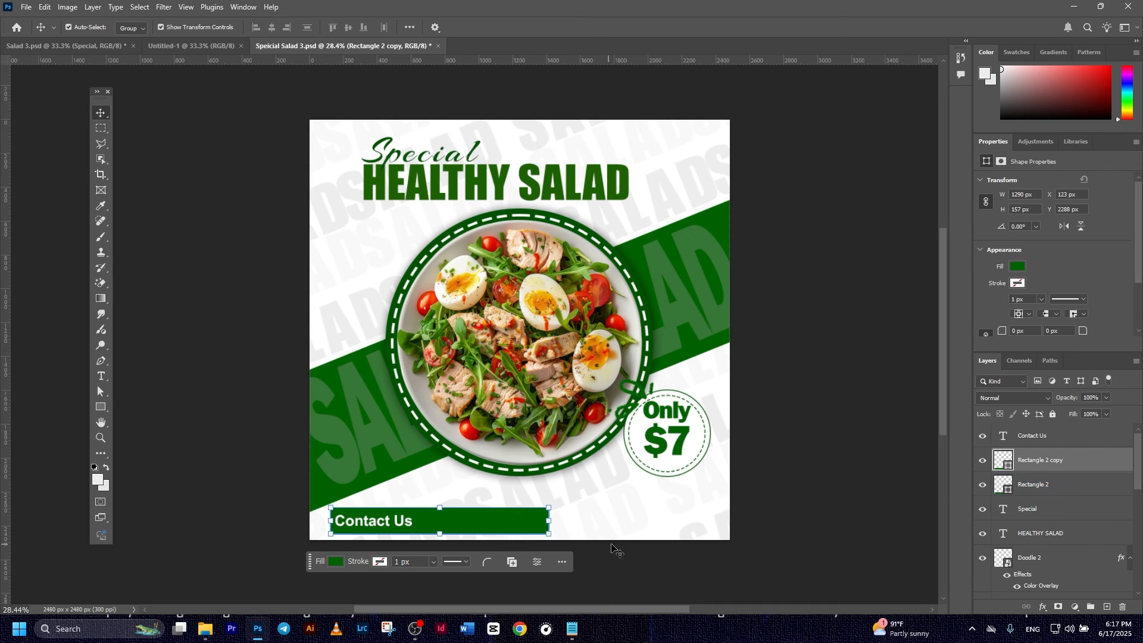
key(ctrl+t)
drag(549, 521, 422, 522)
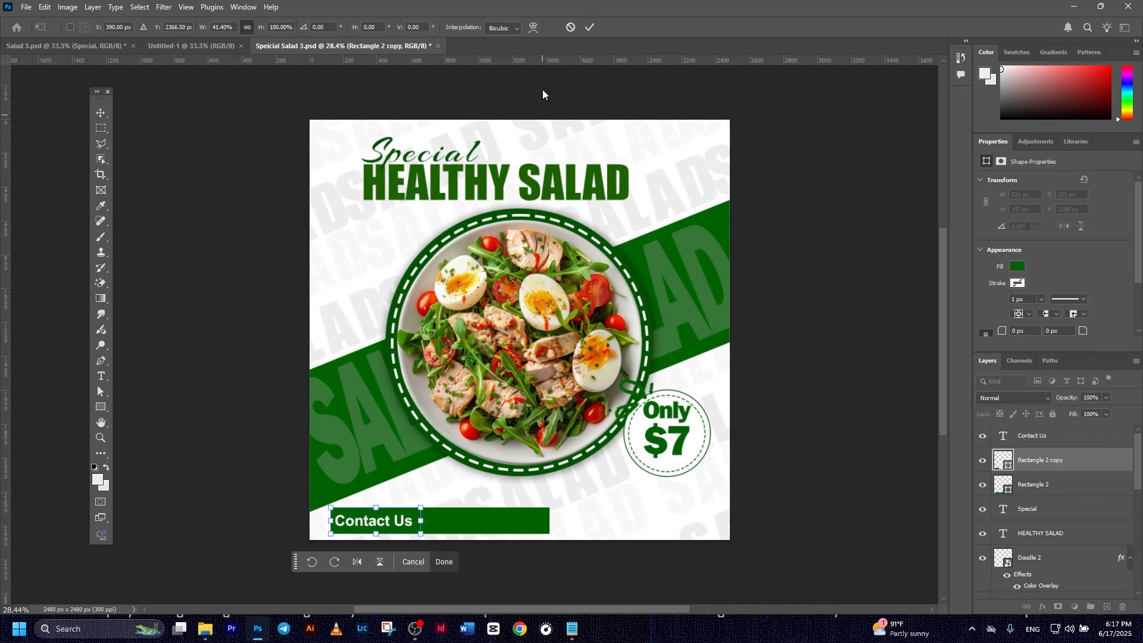
click(589, 28)
click(824, 394)
- Fill the original long Rectangle 2 bar with white
click(510, 528)
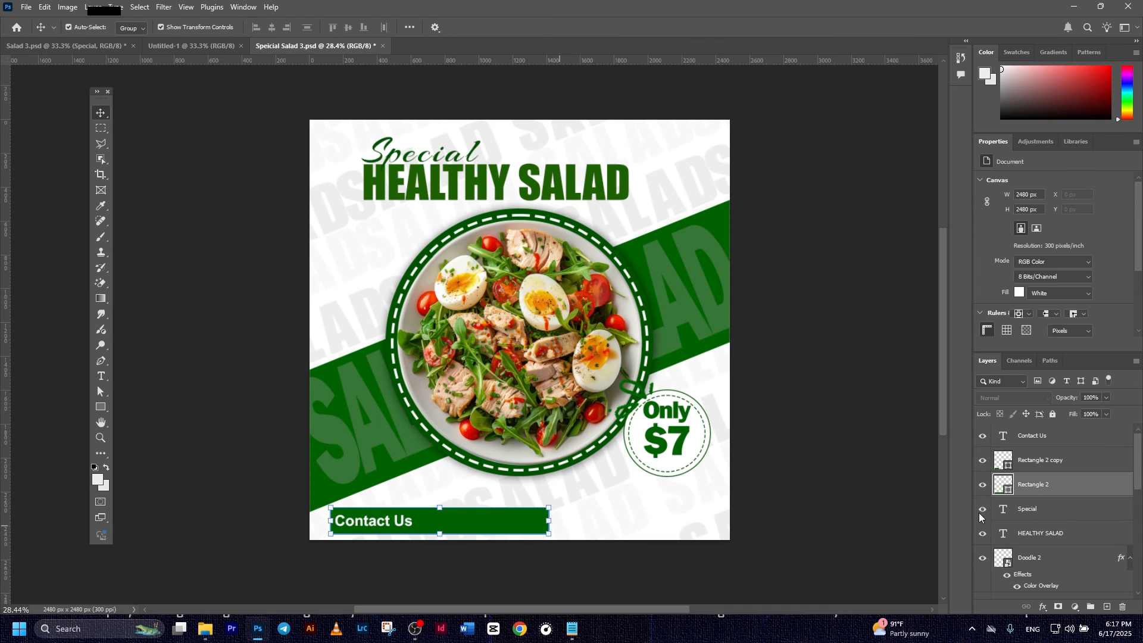
double_click(1000, 482)
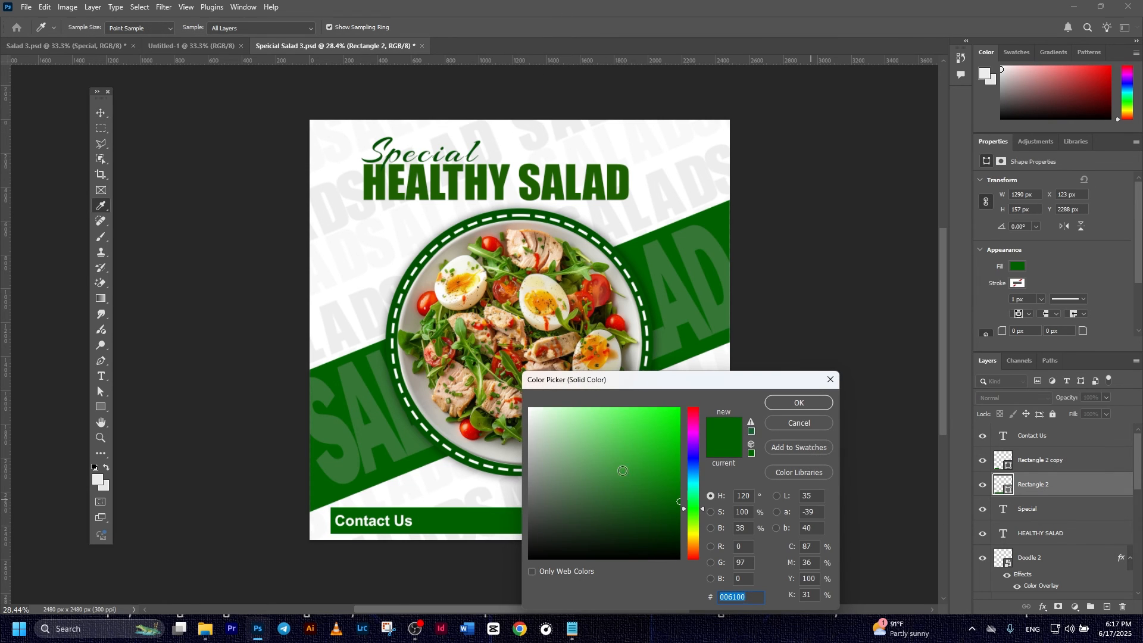
drag(652, 478, 513, 395)
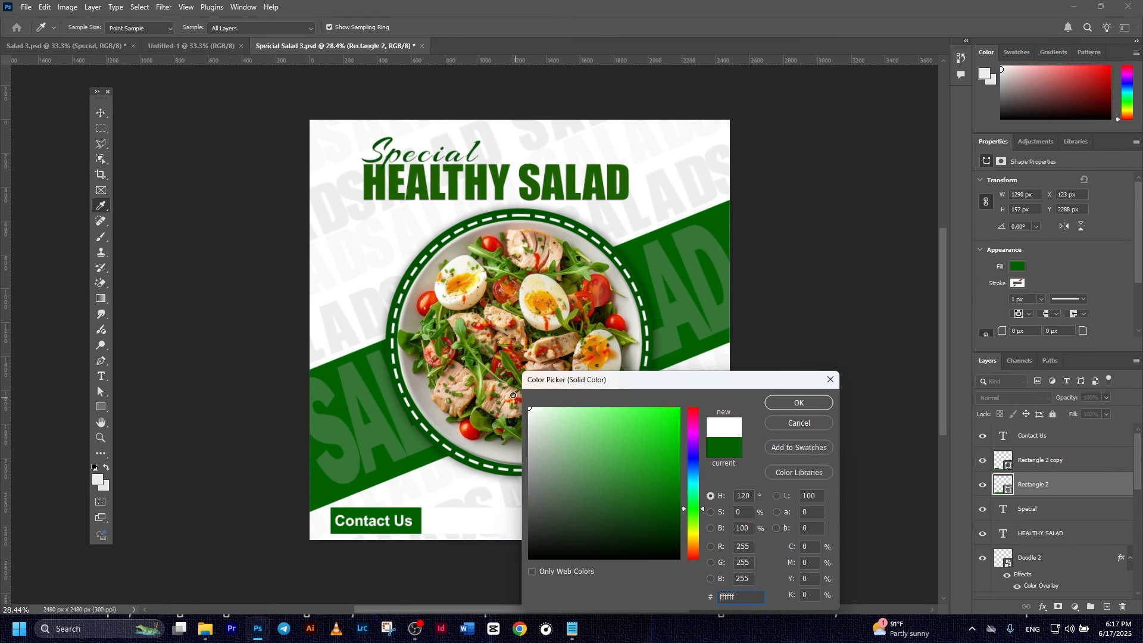
click(798, 403)
key(v)
click(810, 415)
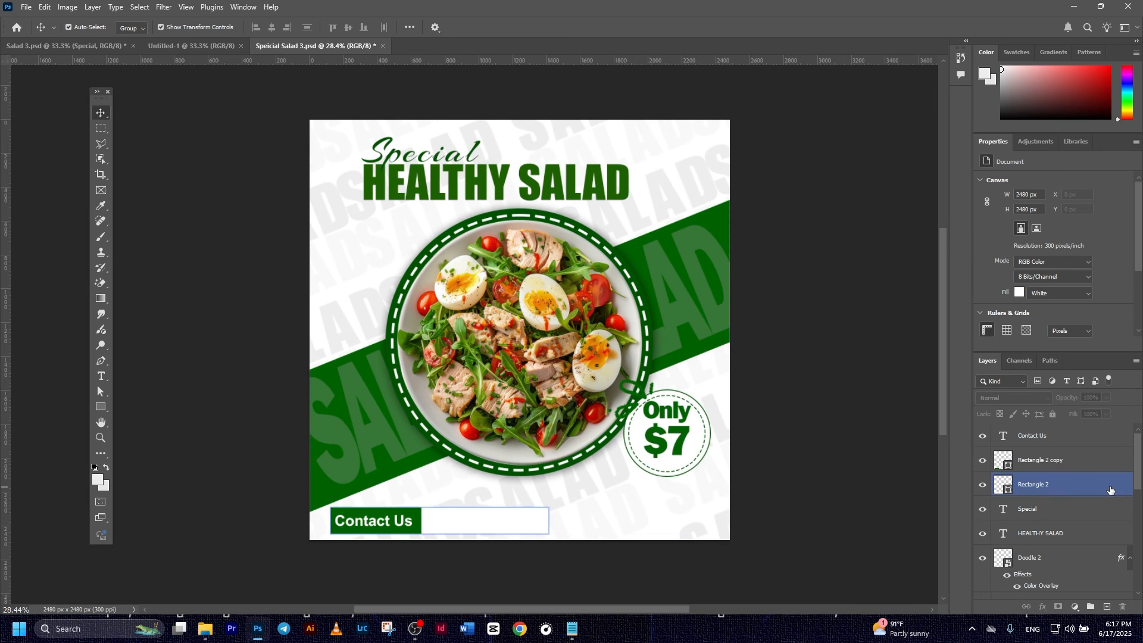
click(1072, 436)
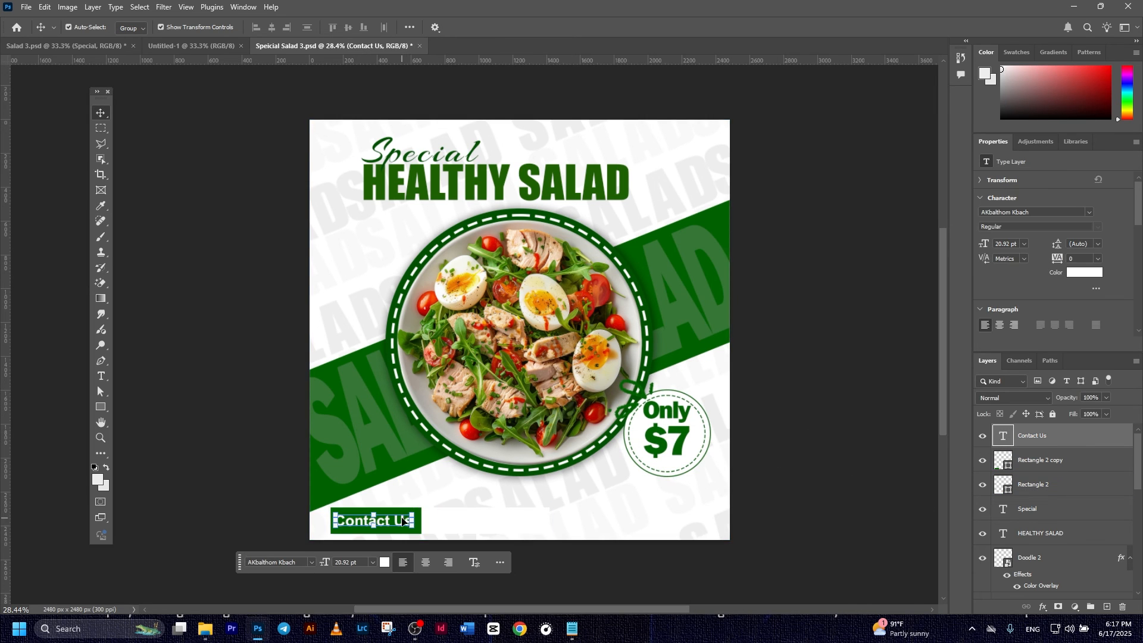
- Duplicate Contact Us onto the white area and colour the copy dark green 006100
drag(398, 523, 492, 527)
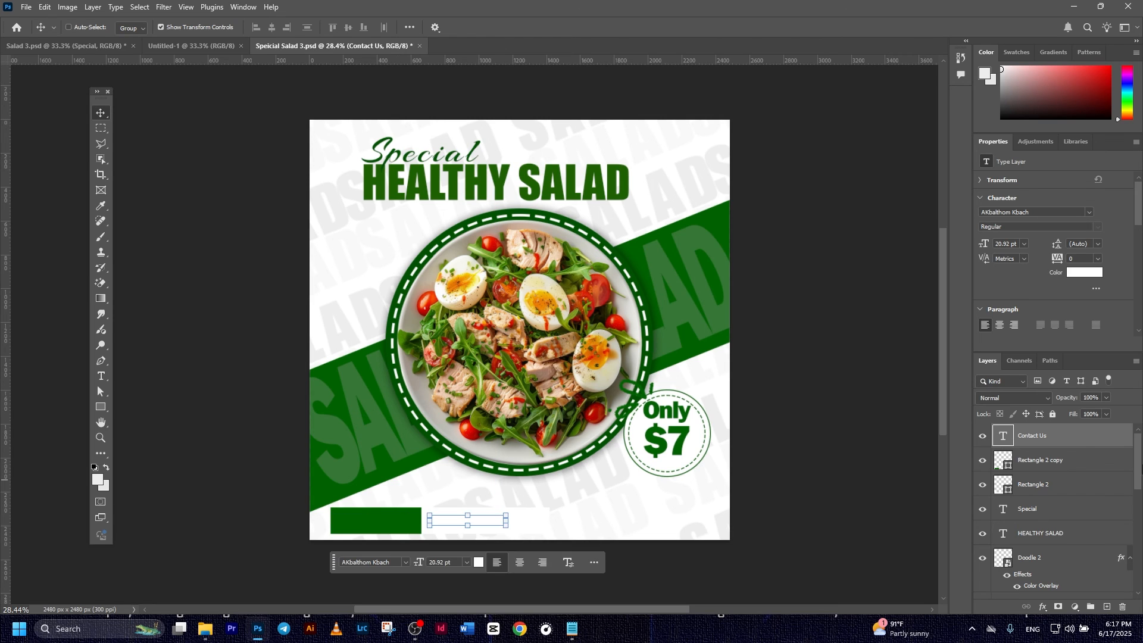
key(ctrl+z)
key(ctrl+j)
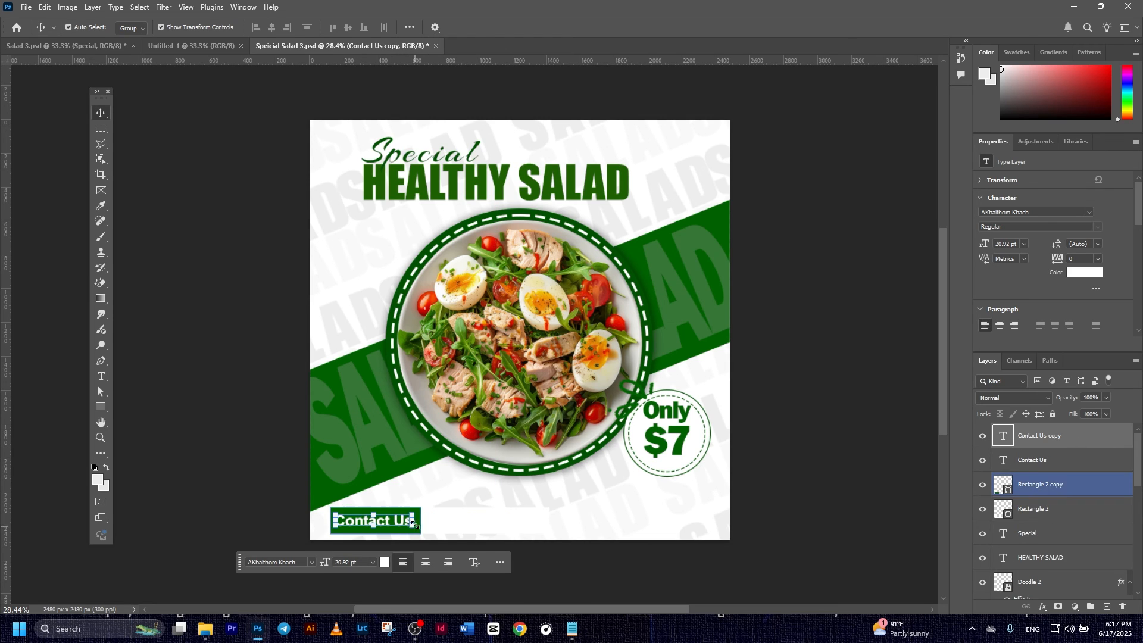
drag(395, 523, 503, 521)
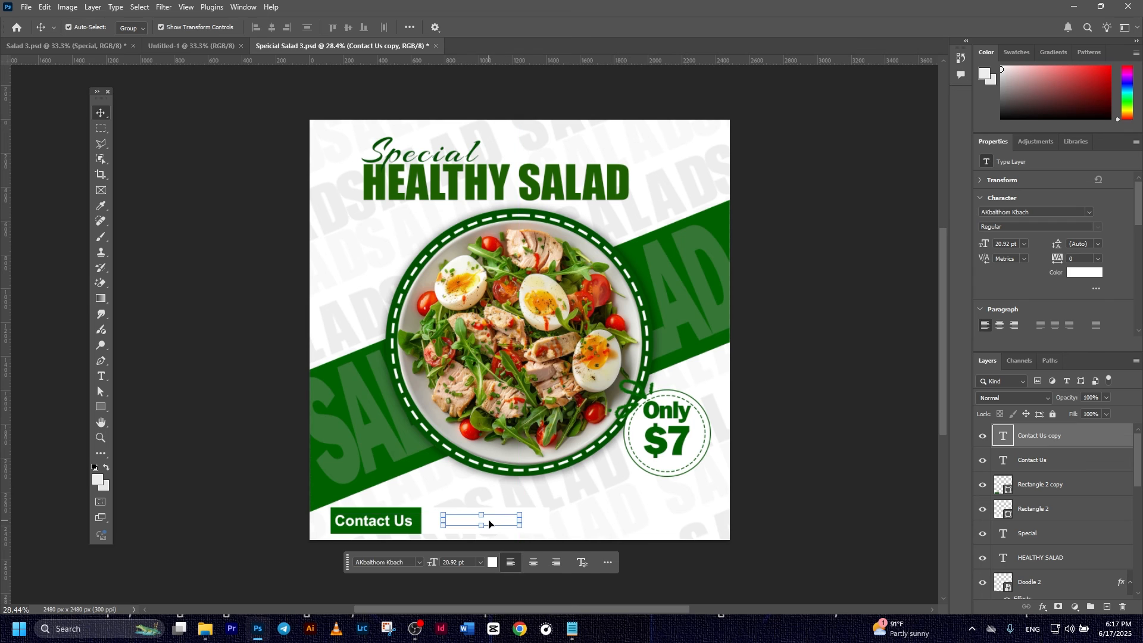
click(492, 562)
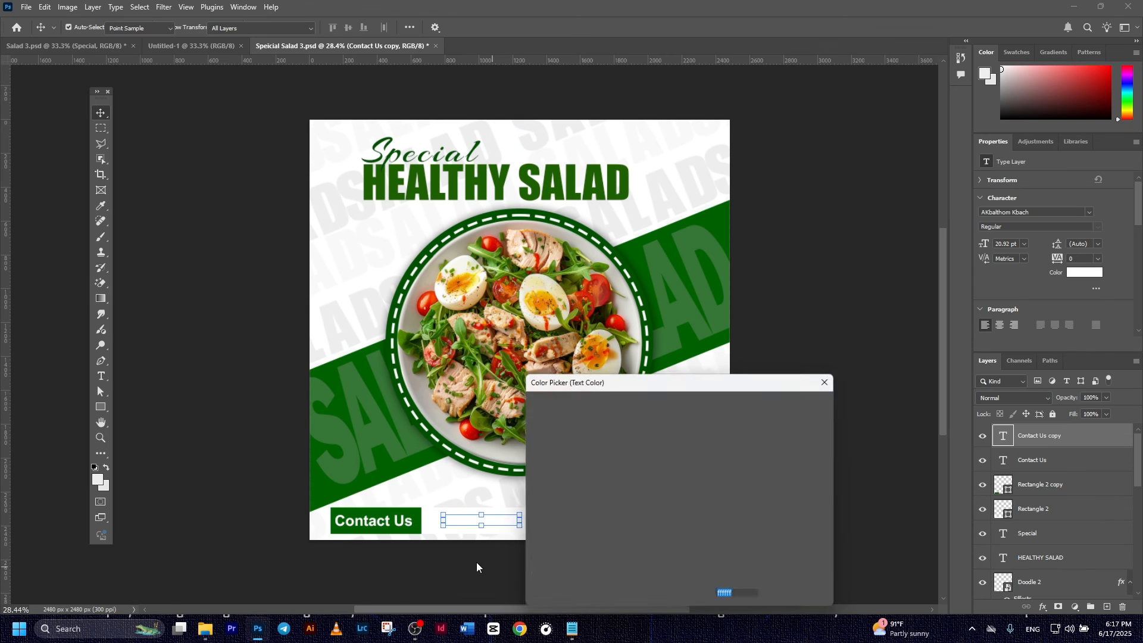
click(422, 511)
click(816, 401)
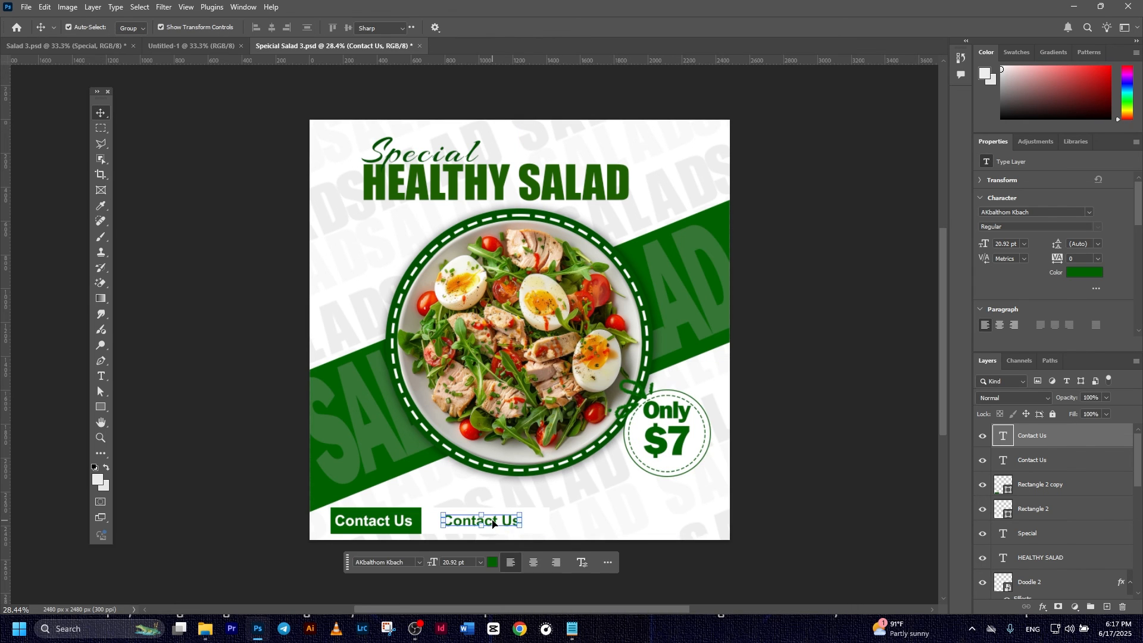
double_click(497, 519)
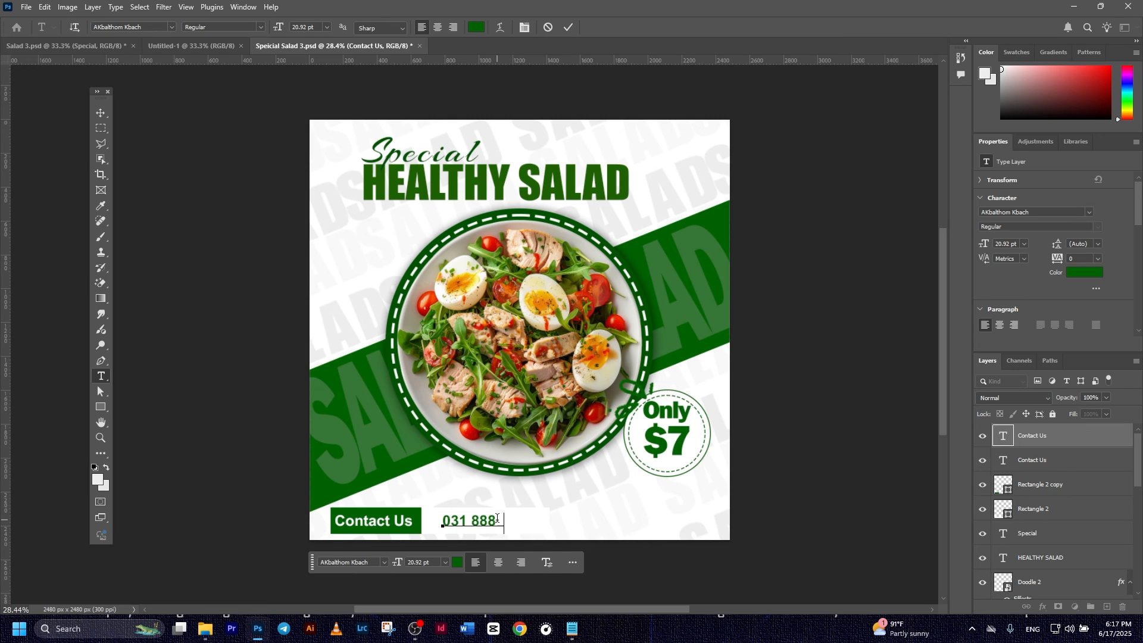
click(569, 27)
key(v)
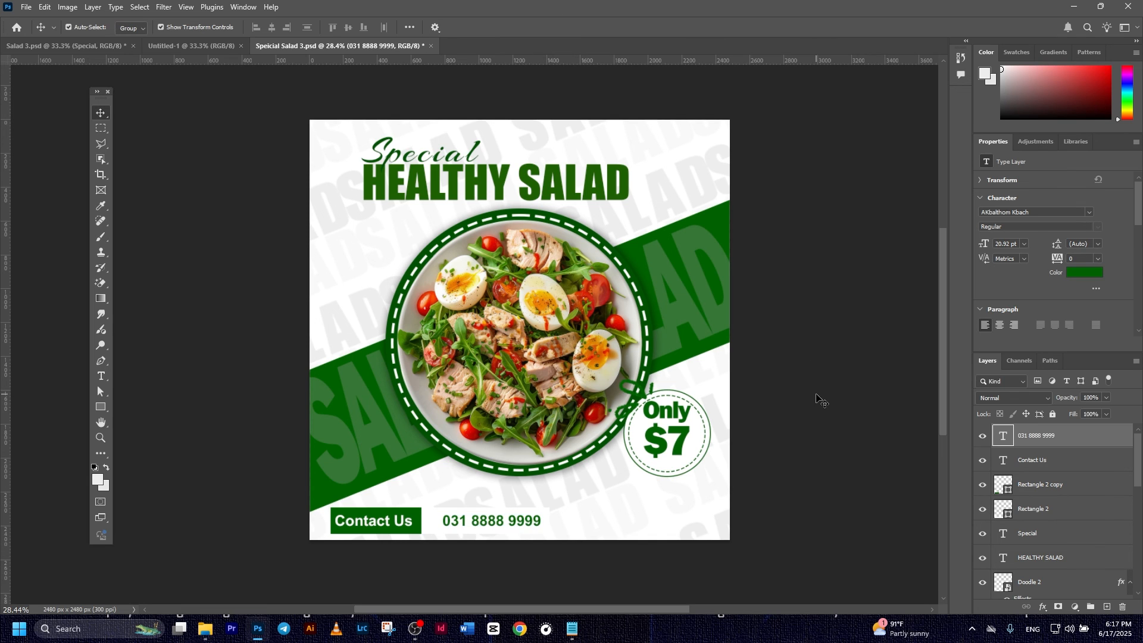
click(816, 395)
mouse_move(506, 522)
mouse_down()
mouse_move(495, 523)
mouse_move(539, 513)
mouse_move(506, 523)
mouse_up()
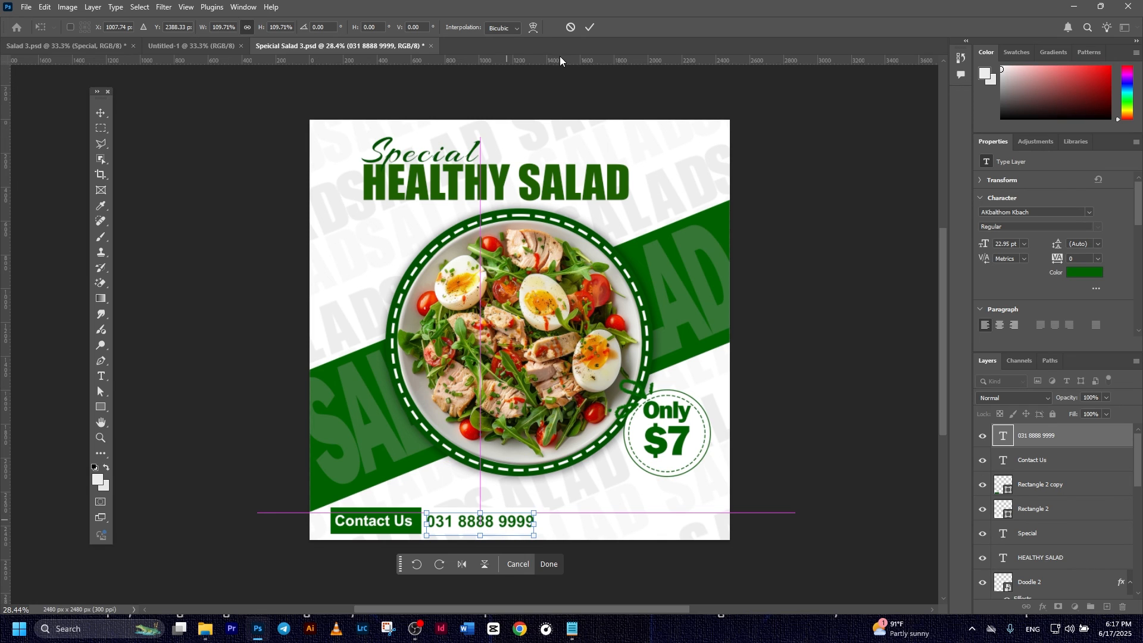
click(590, 28)
click(817, 352)
key(ctrl+s)
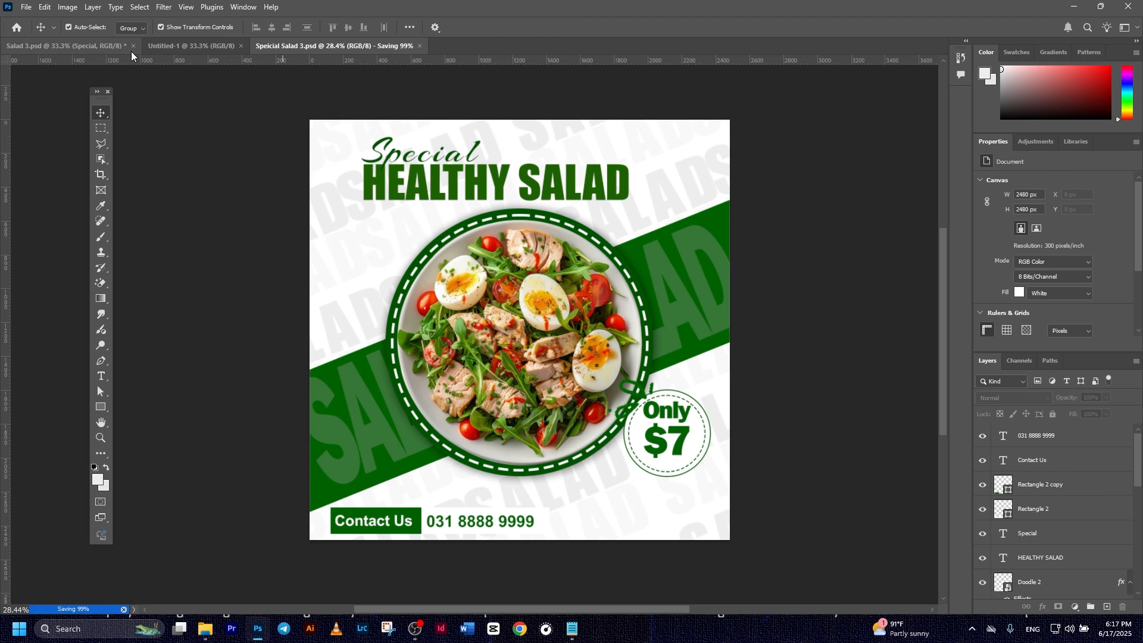
click(96, 46)
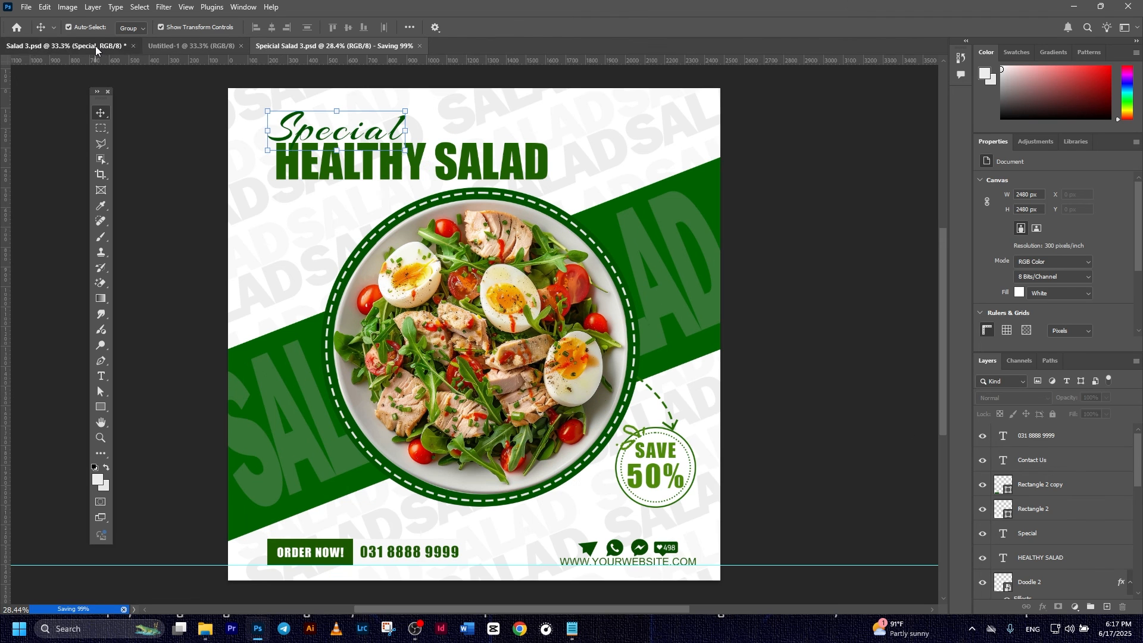
click(309, 51)
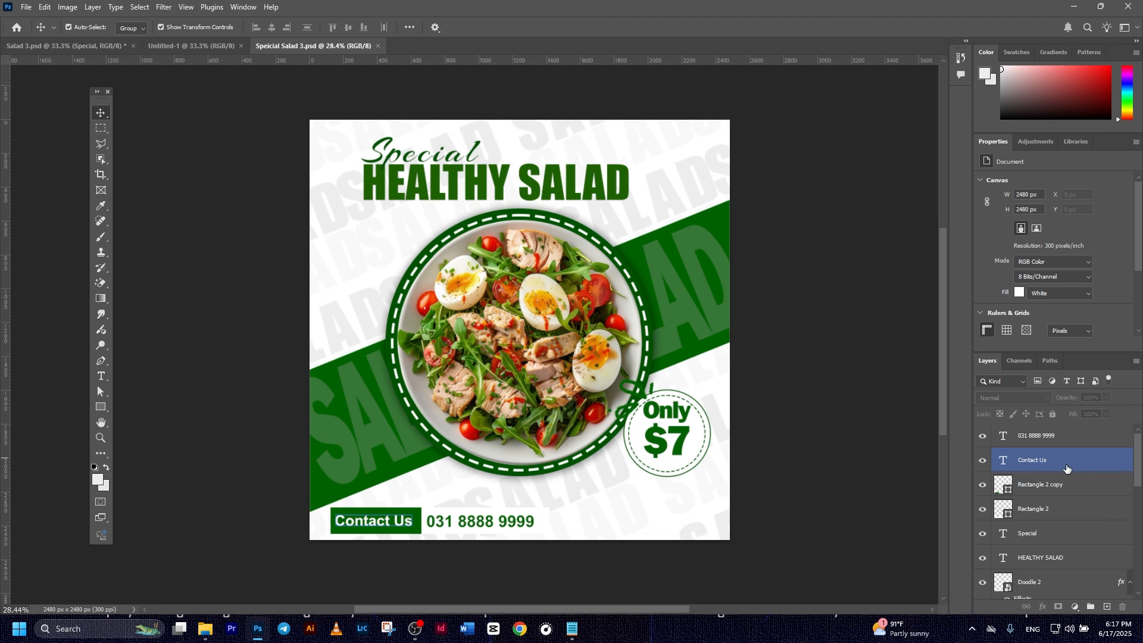
click(1052, 442)
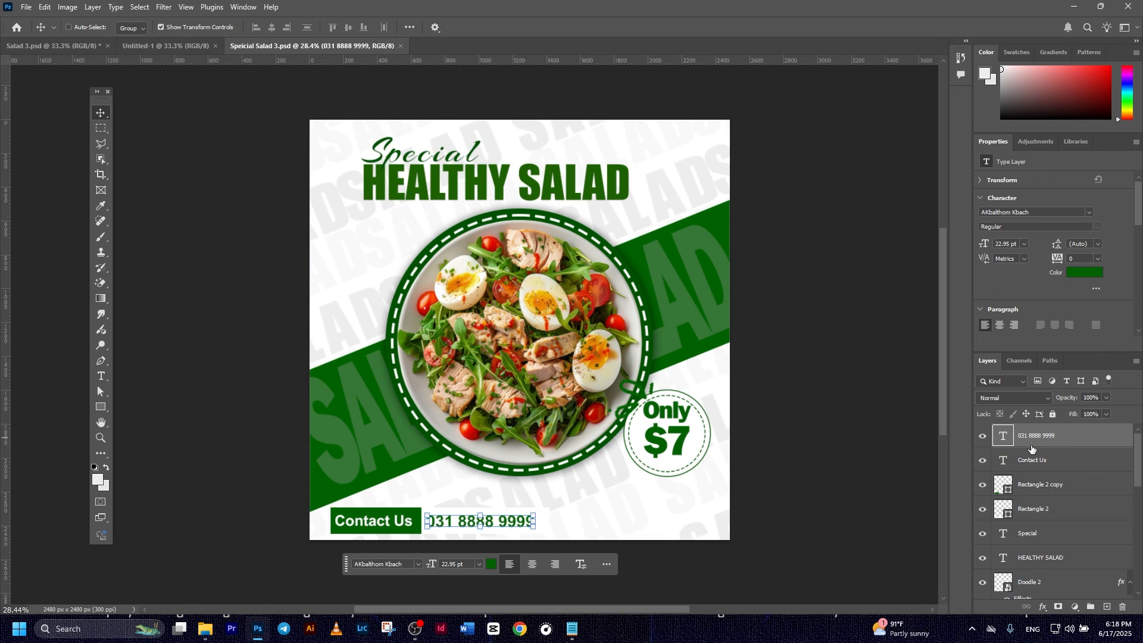
key(ctrl+v)
drag(537, 329, 659, 521)
- Save the poster with its new website footer
click(811, 305)
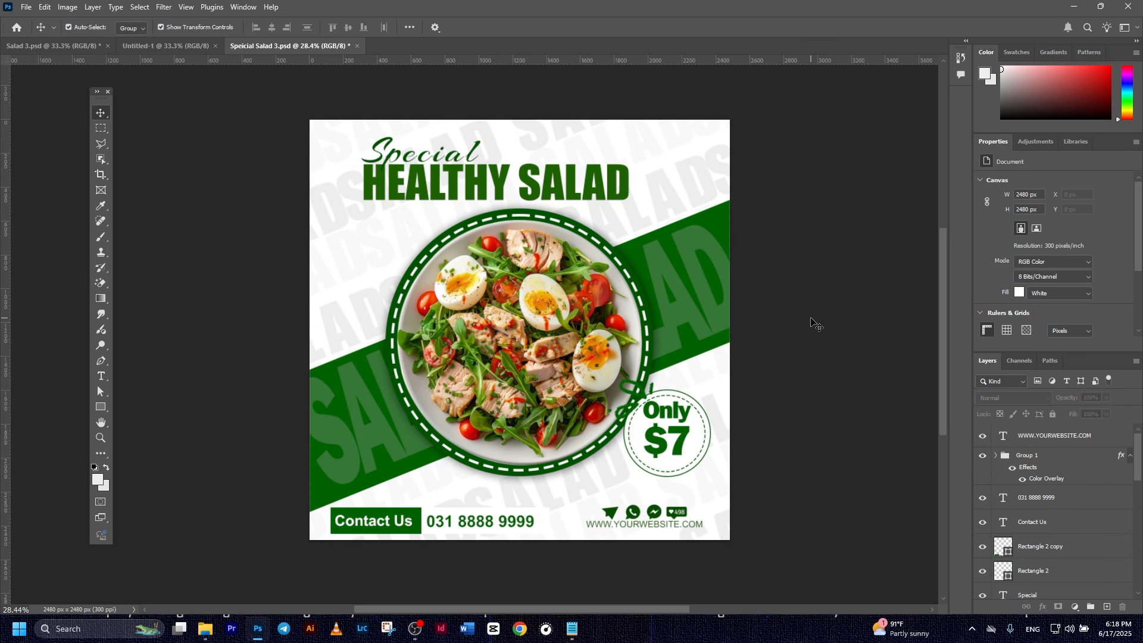
scroll(812, 325, down, 1)
scroll(709, 357, up, 1)
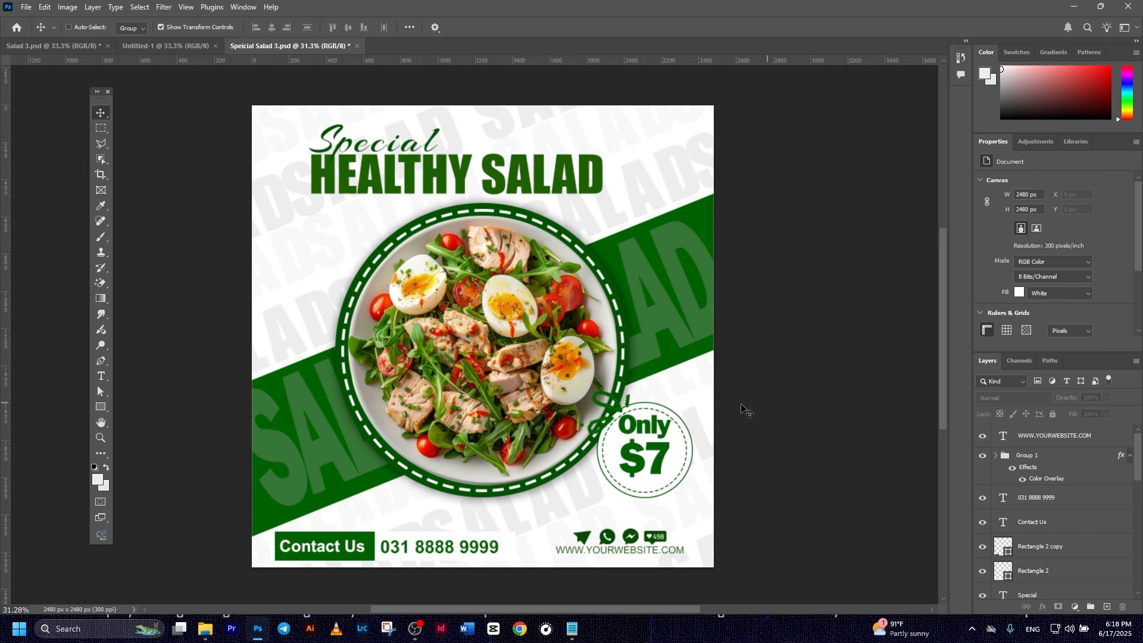
key(ctrl+s)
click(40, 47)
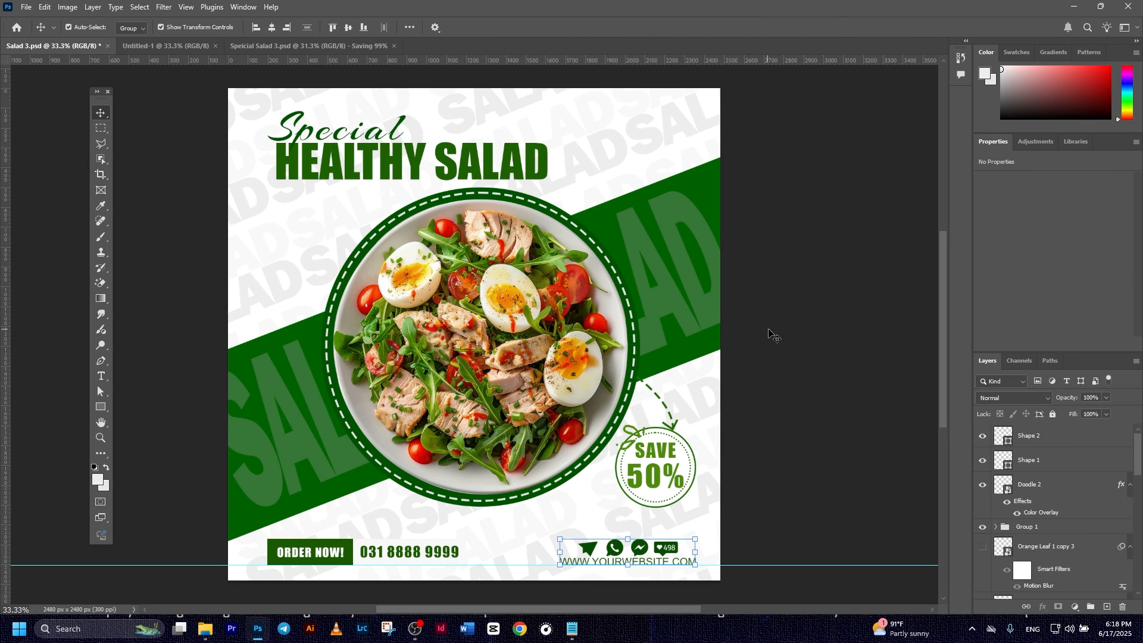
click(308, 45)
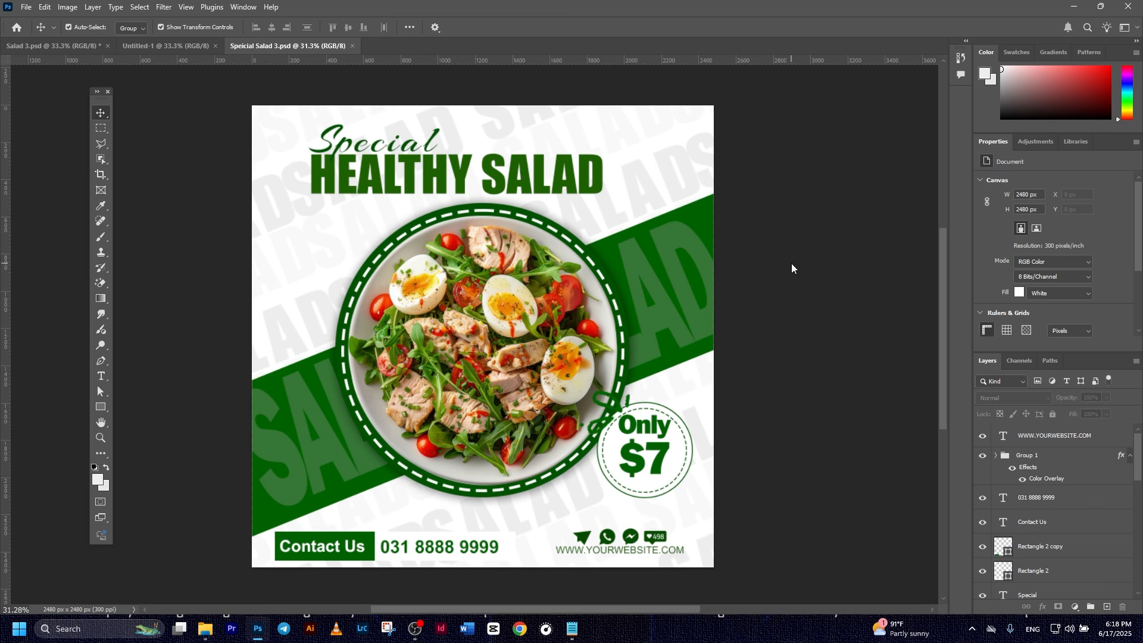